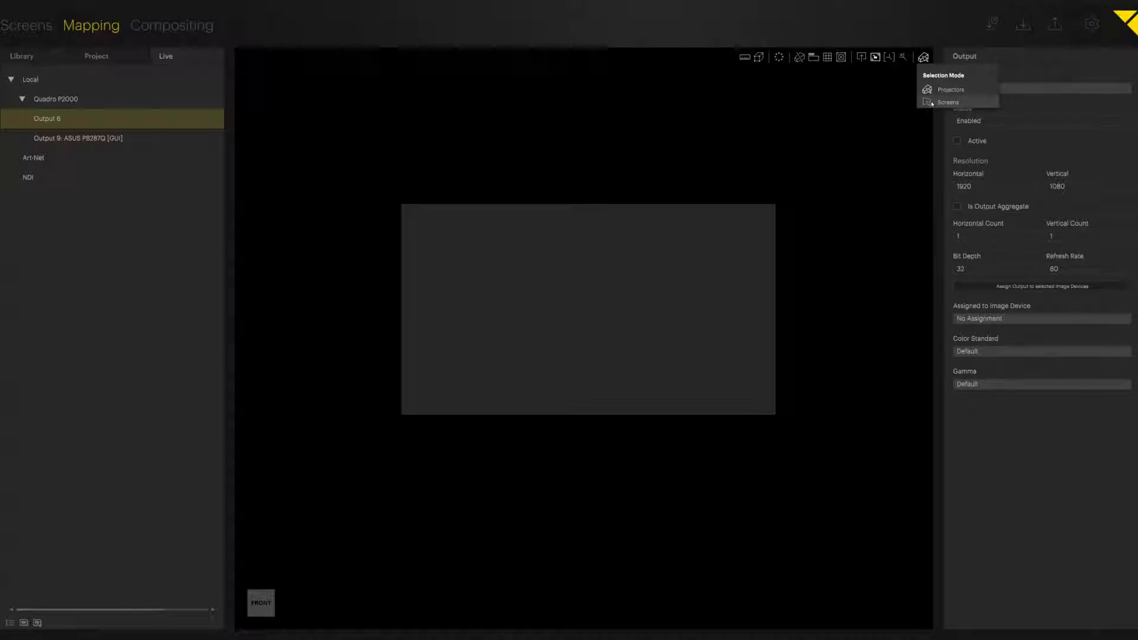
Set the selection mode to Screens and assign Output 6 to the Generic 40" FHD screen
left_click(932, 103)
left_click(679, 245)
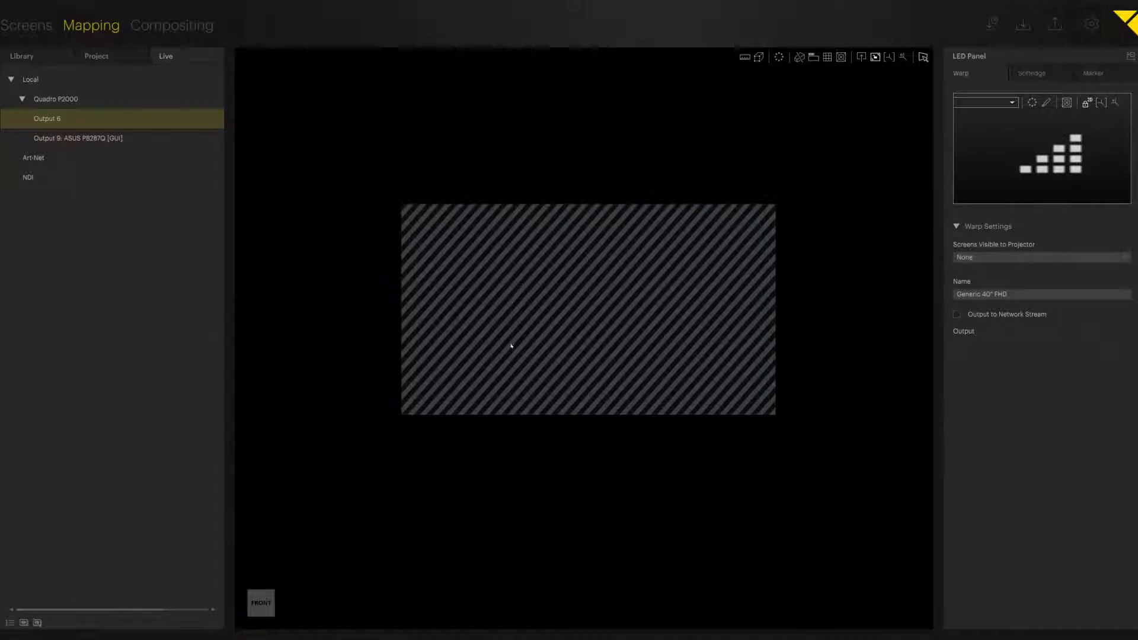
right_click(128, 121)
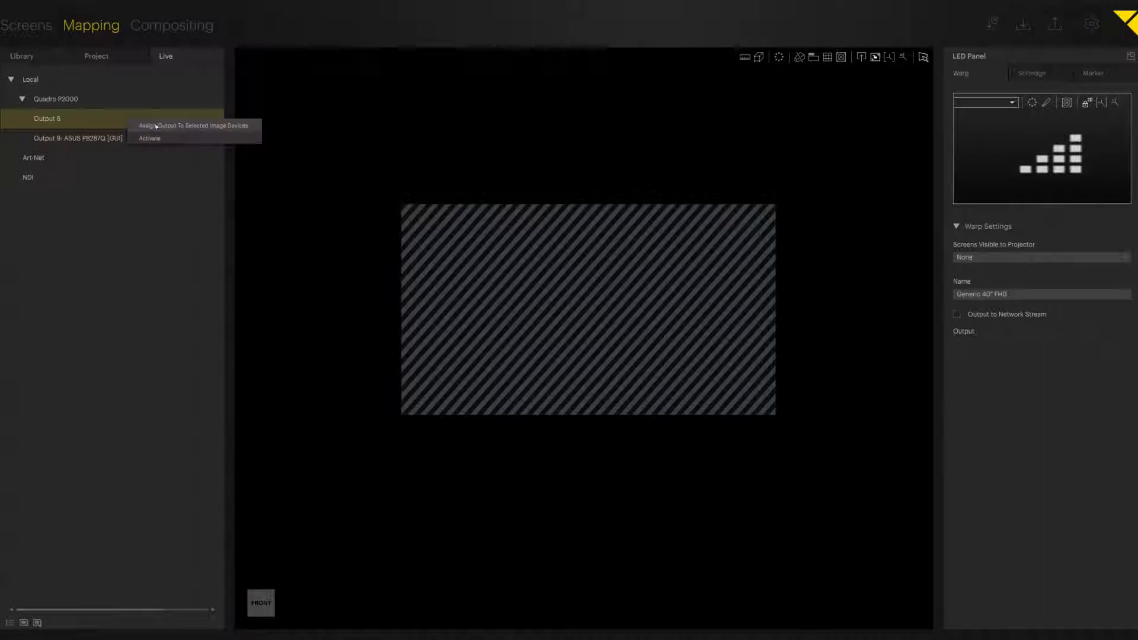
left_click(156, 126)
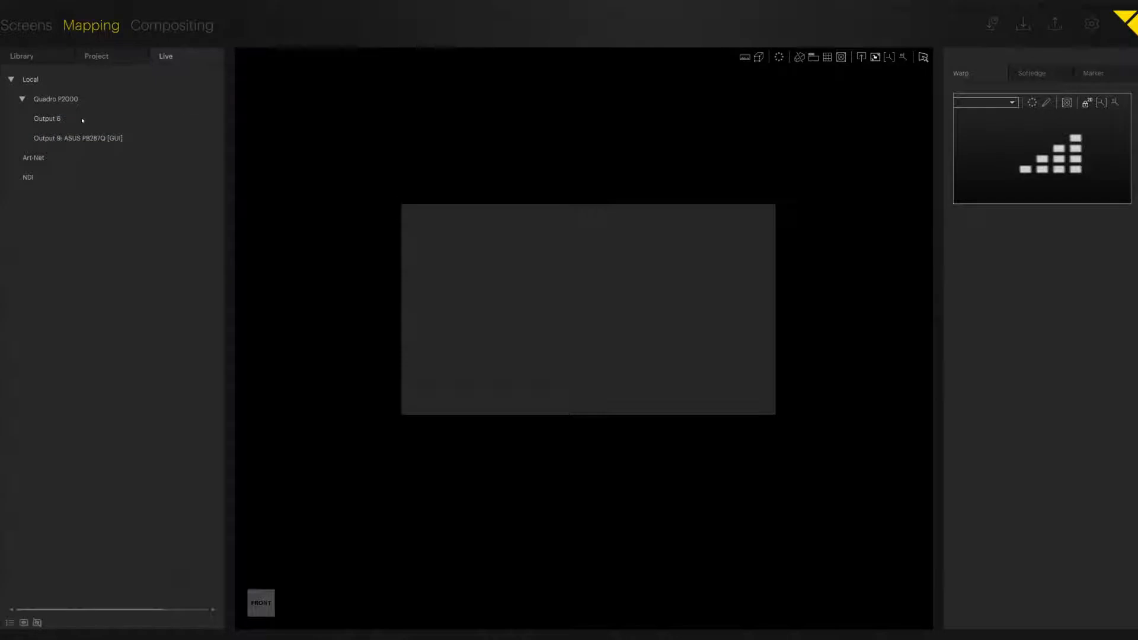
left_click(82, 121)
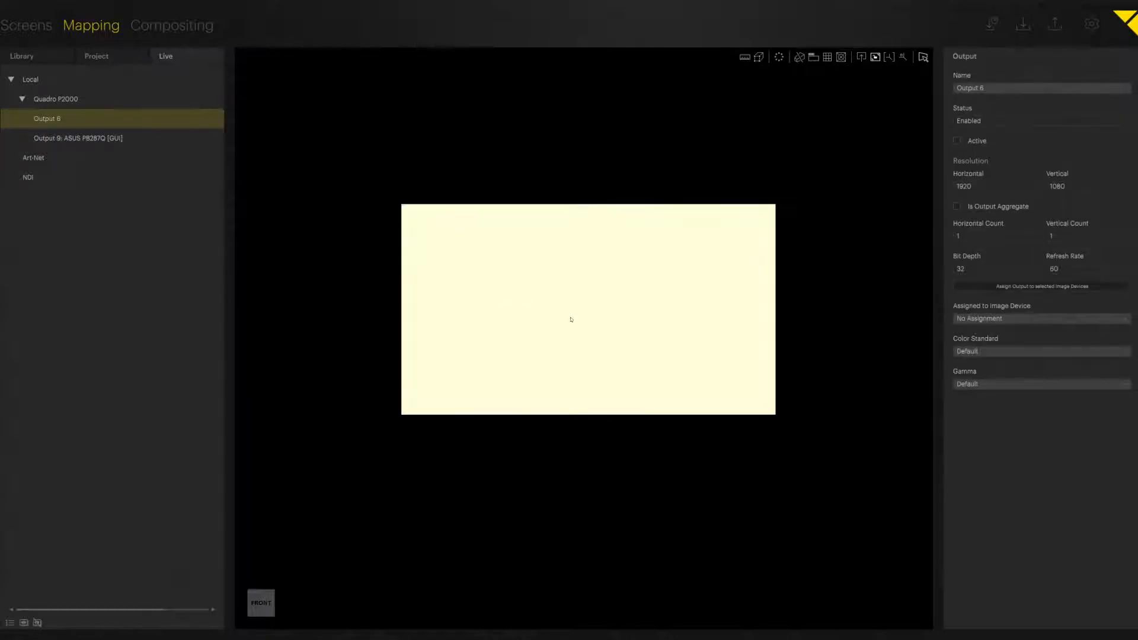
left_click_drag(571, 320, 570, 320)
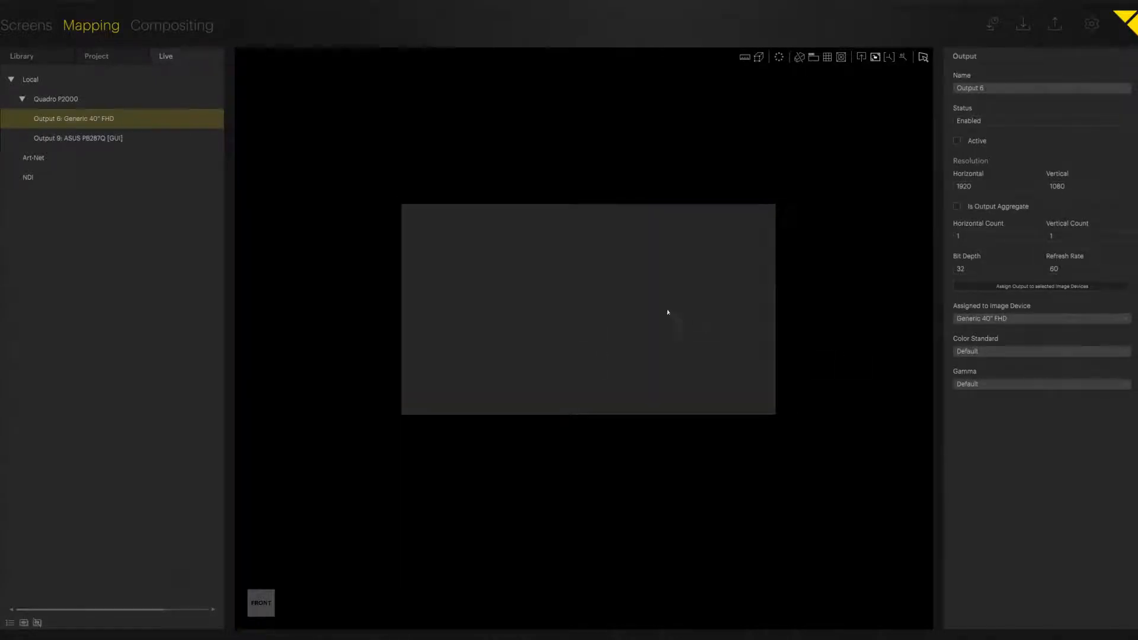
Check in the output chooser which output is assigned to the Generic 40" FHD screen, keeping the assignment
left_click(667, 313)
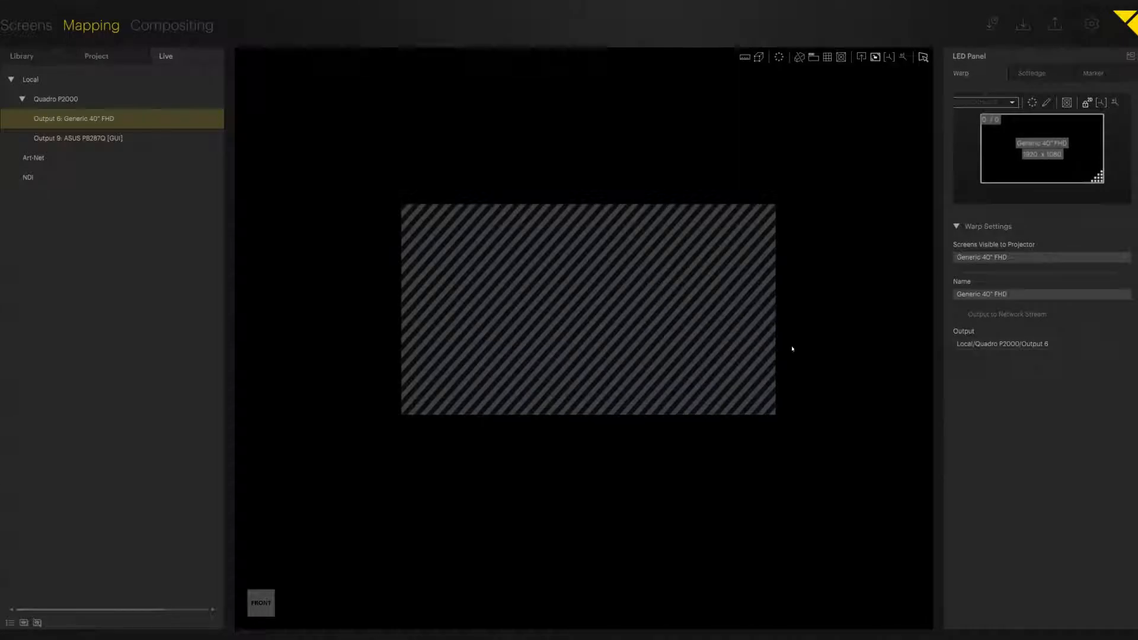
left_click(1057, 348)
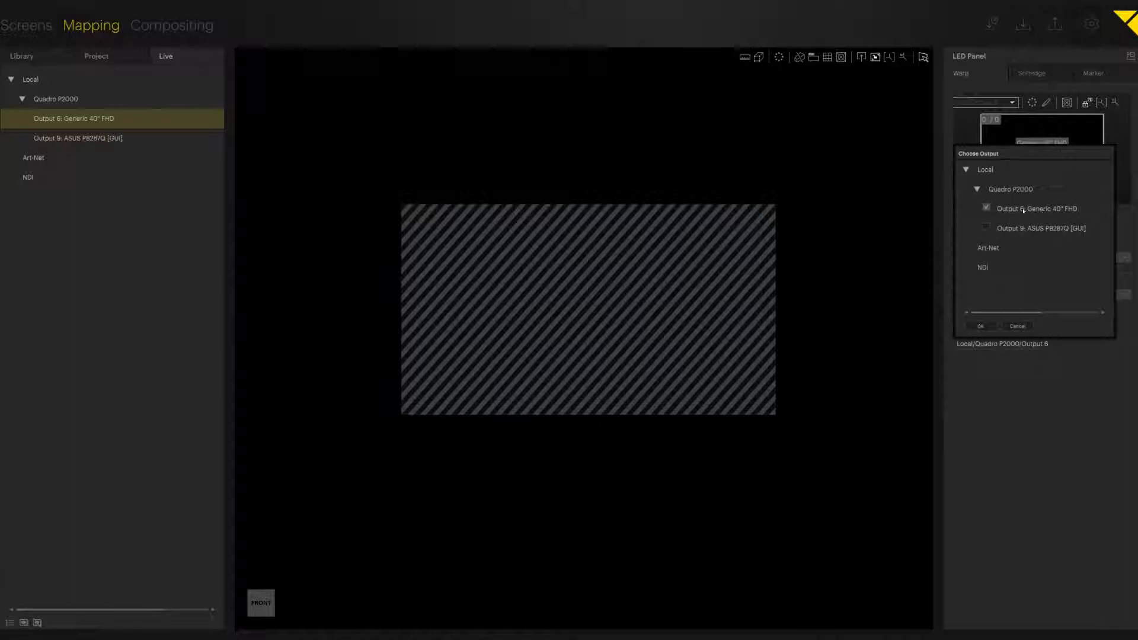
left_click(981, 326)
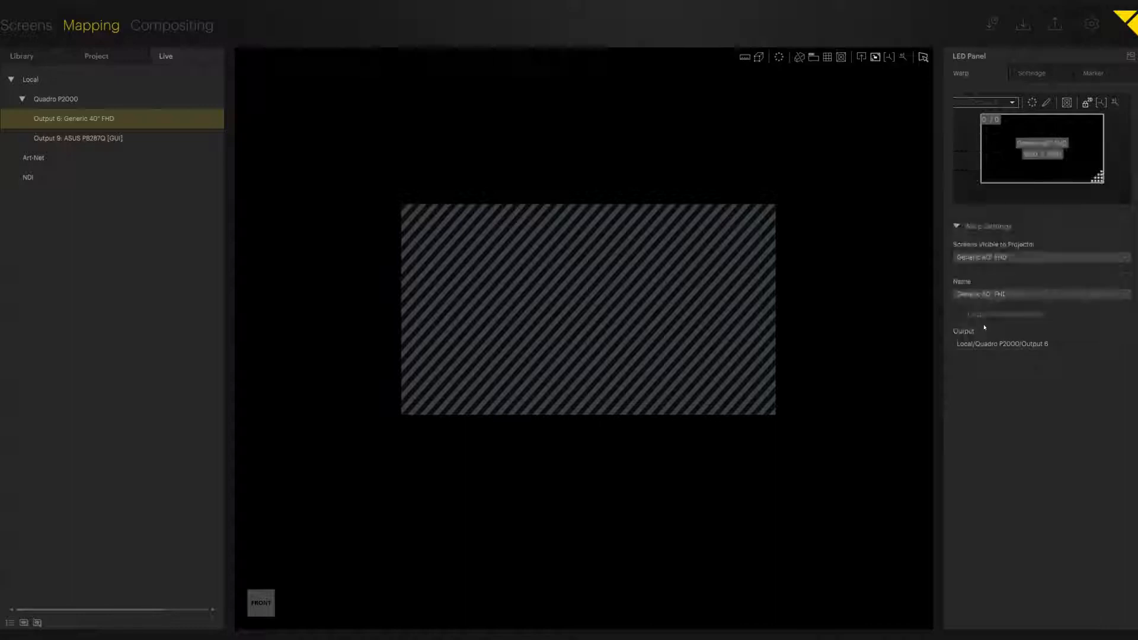
left_click(814, 314)
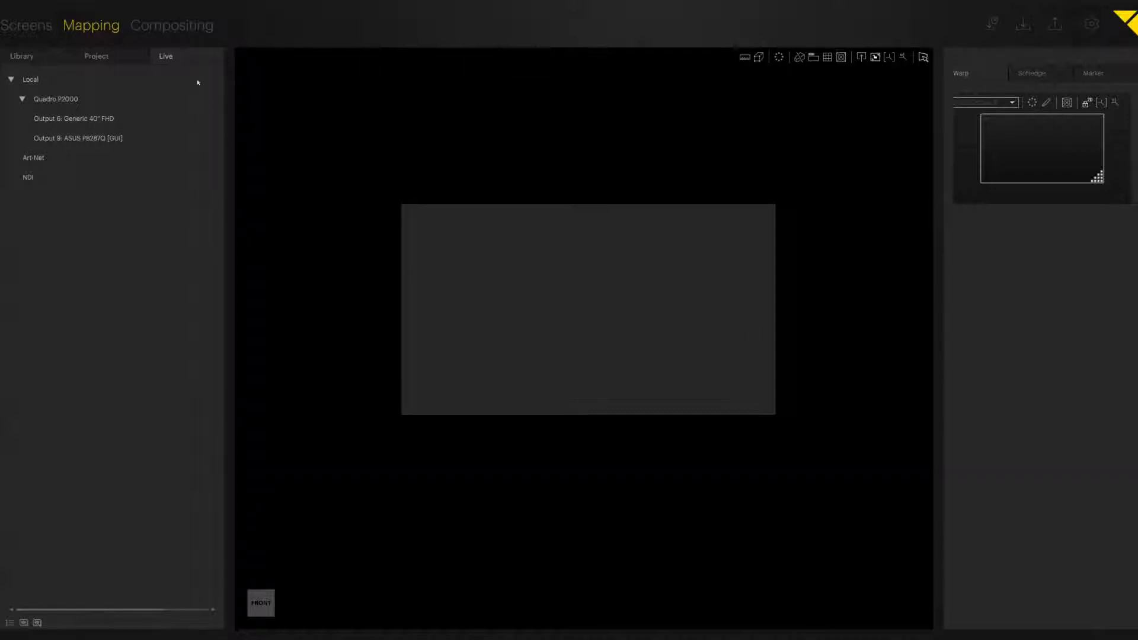
Switch to the Compositing resources and expand the Media folder
left_click(186, 30)
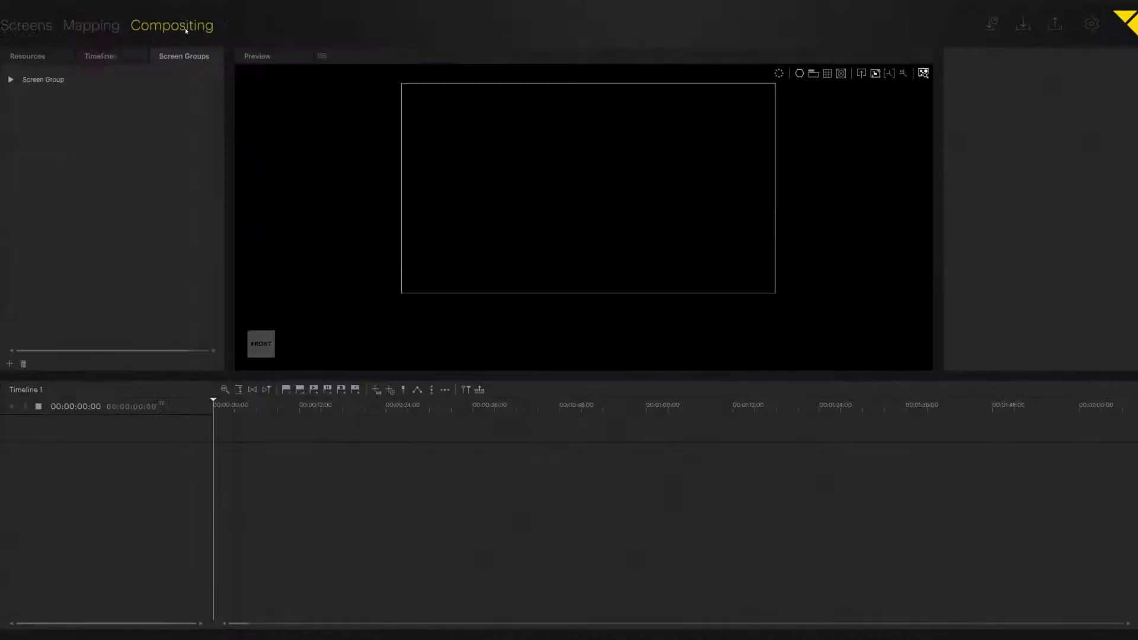
left_click(34, 58)
left_click(20, 98)
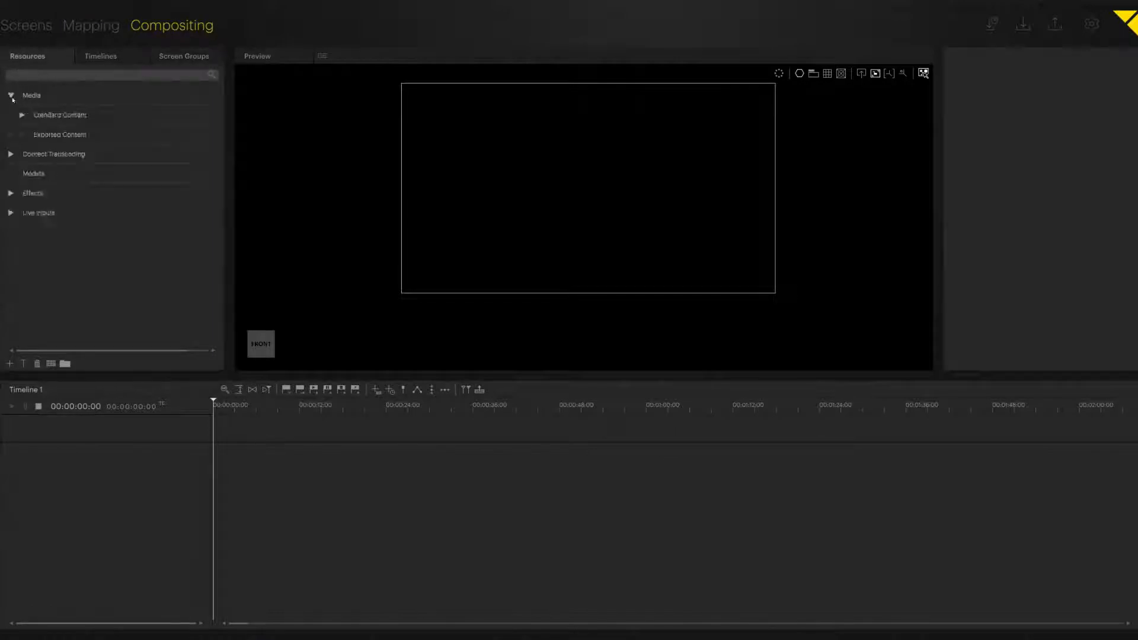
left_click(35, 101)
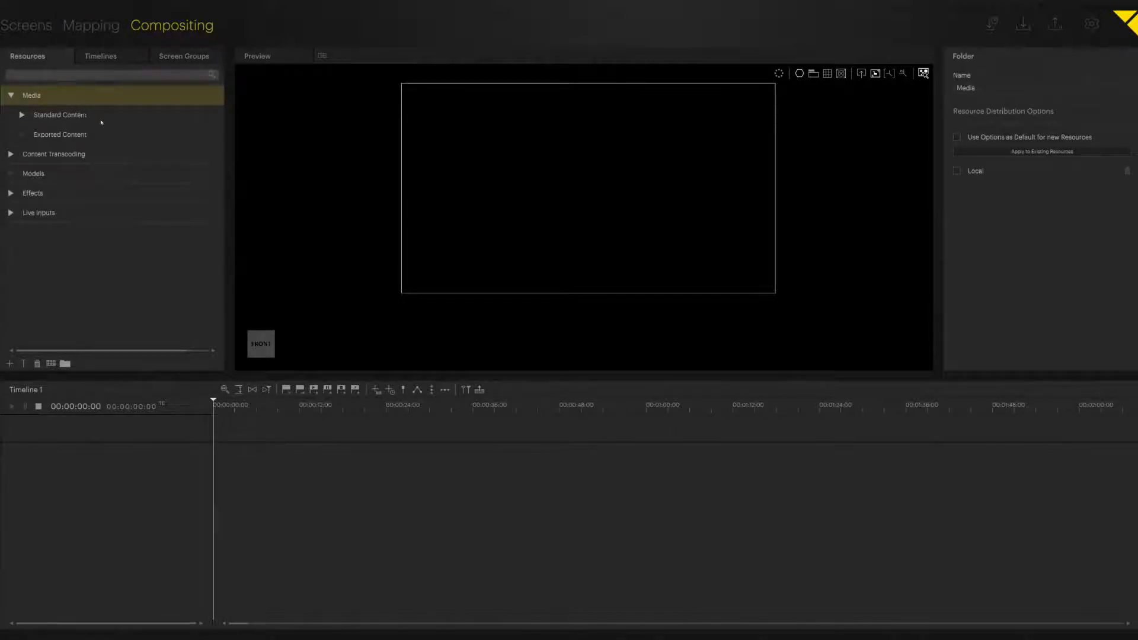
left_click(60, 115)
left_click(46, 99)
left_click(41, 108)
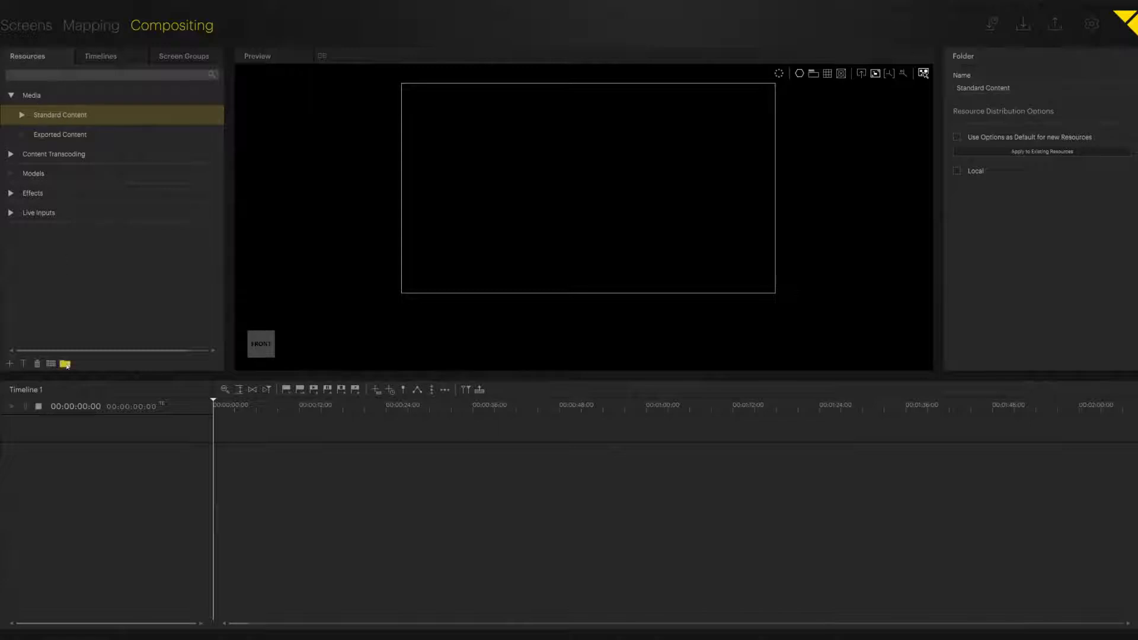
Create a new folder named Video directly under Media
left_click(34, 100)
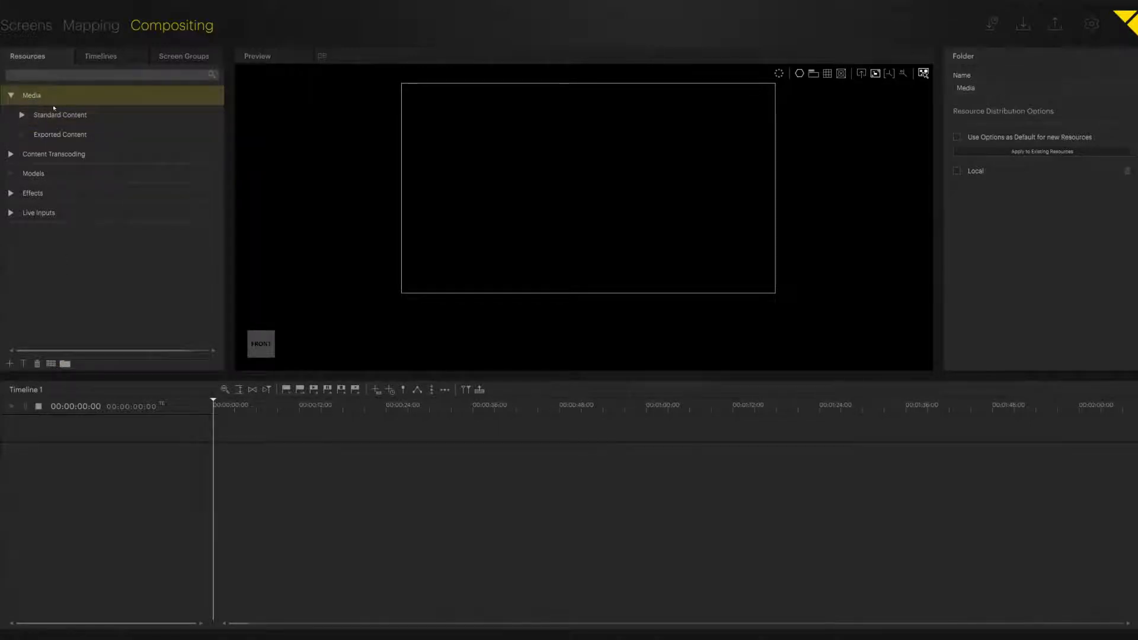
left_click(65, 363)
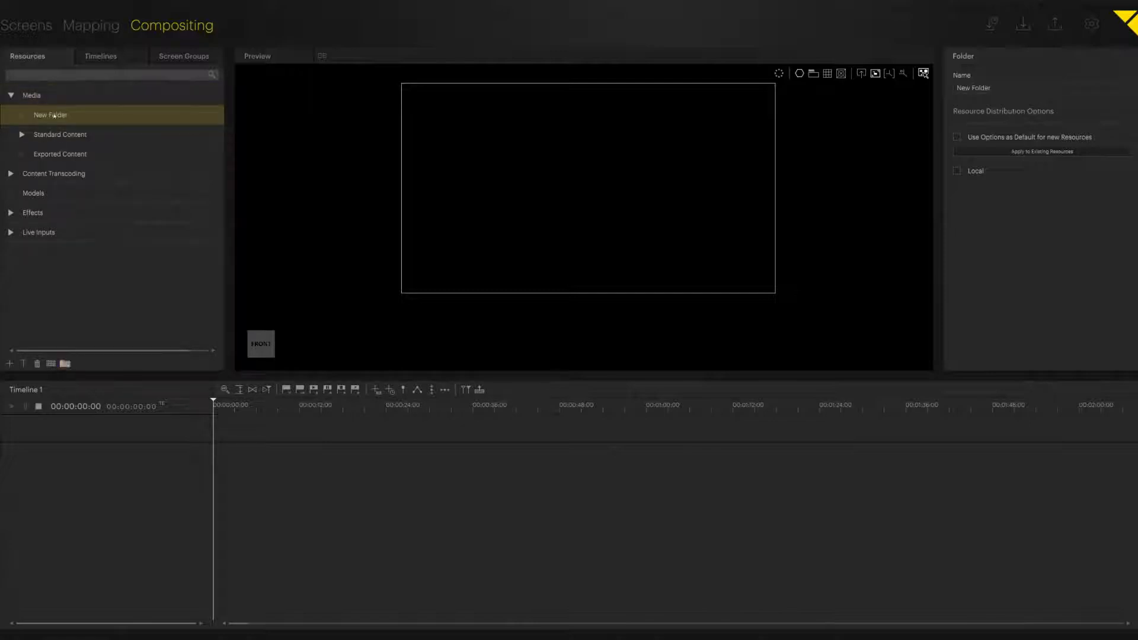
double_click(76, 117)
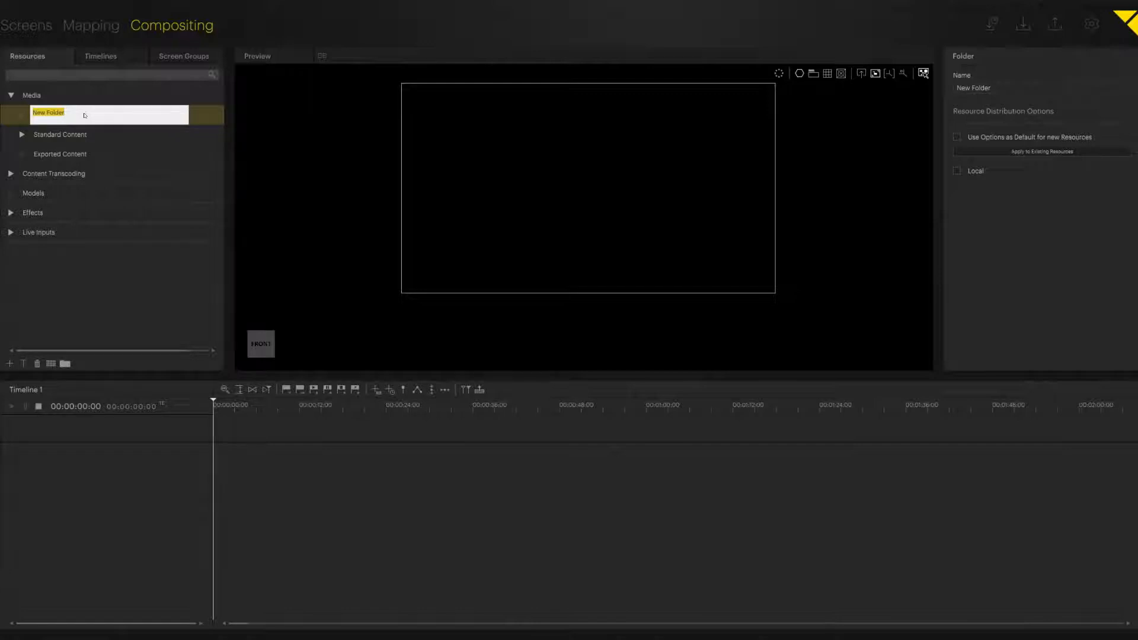
type("Video")
key("Return")
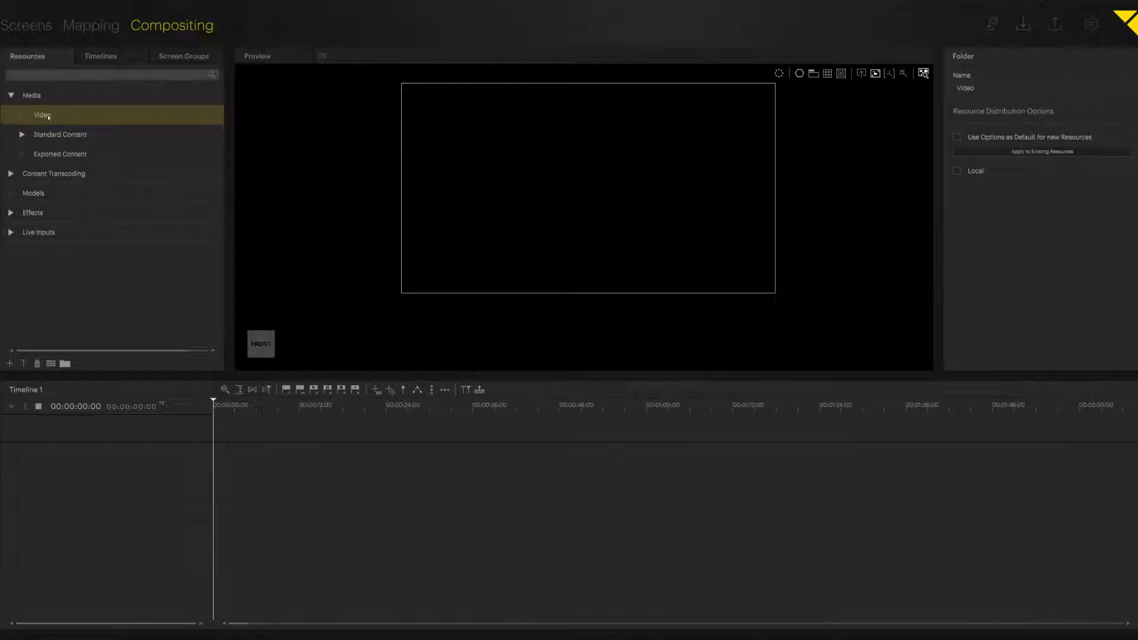
Add a subfolder named Picture Sequence inside the Video folder
left_click(65, 363)
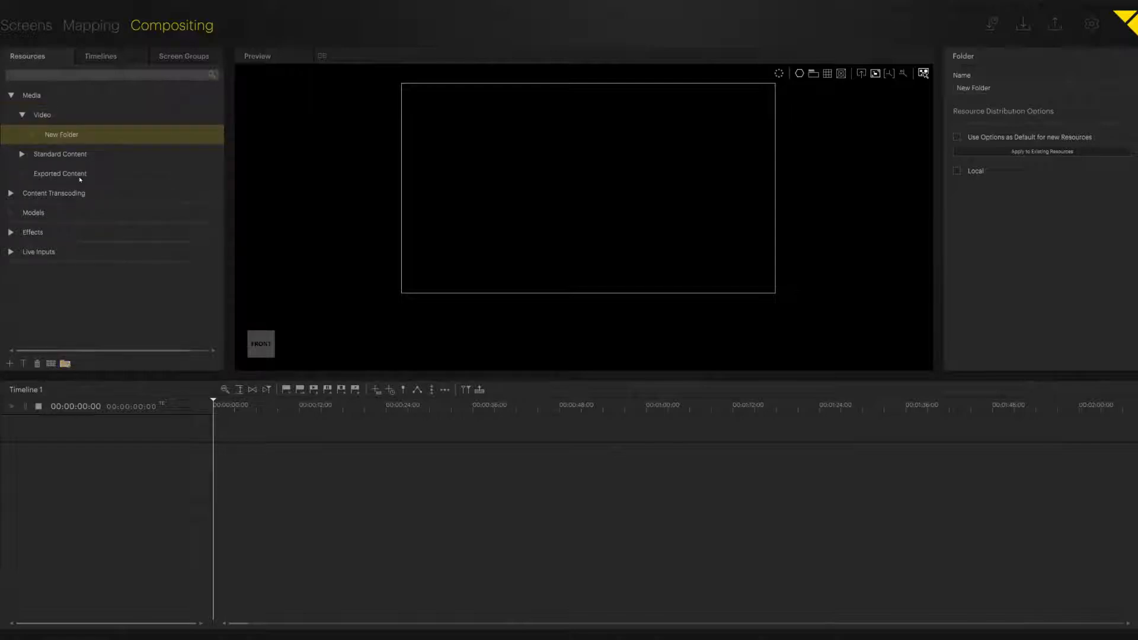
double_click(66, 135)
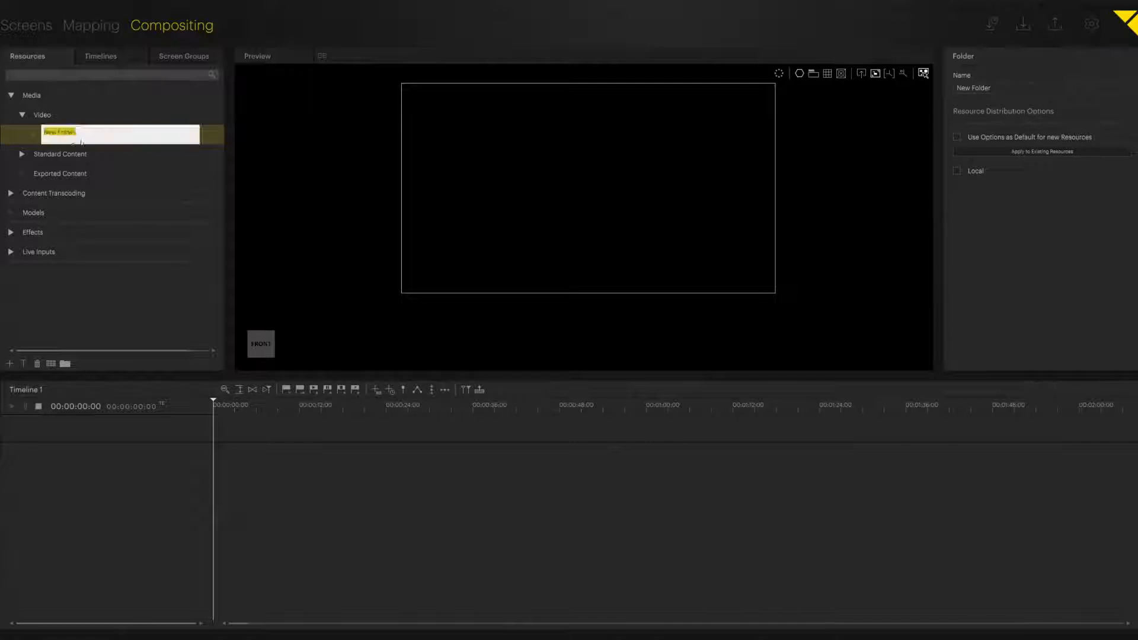
type("Picture Sequence")
key("Return")
Add a second subfolder named Video inside the main Video folder and collapse the parent folder
left_click(73, 120)
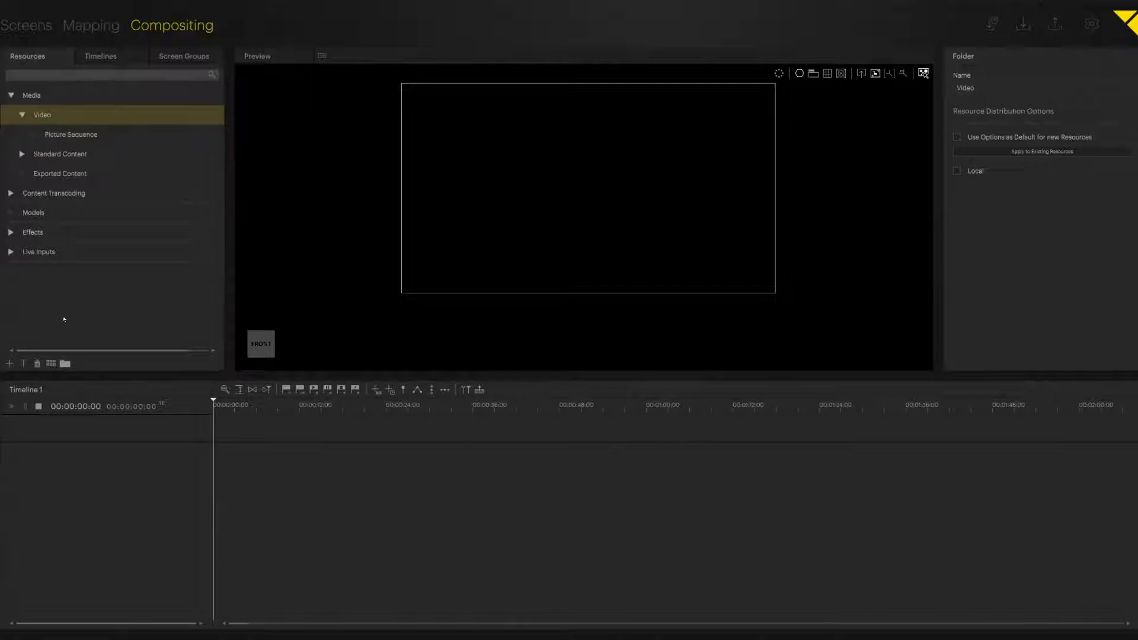
left_click(65, 363)
double_click(88, 137)
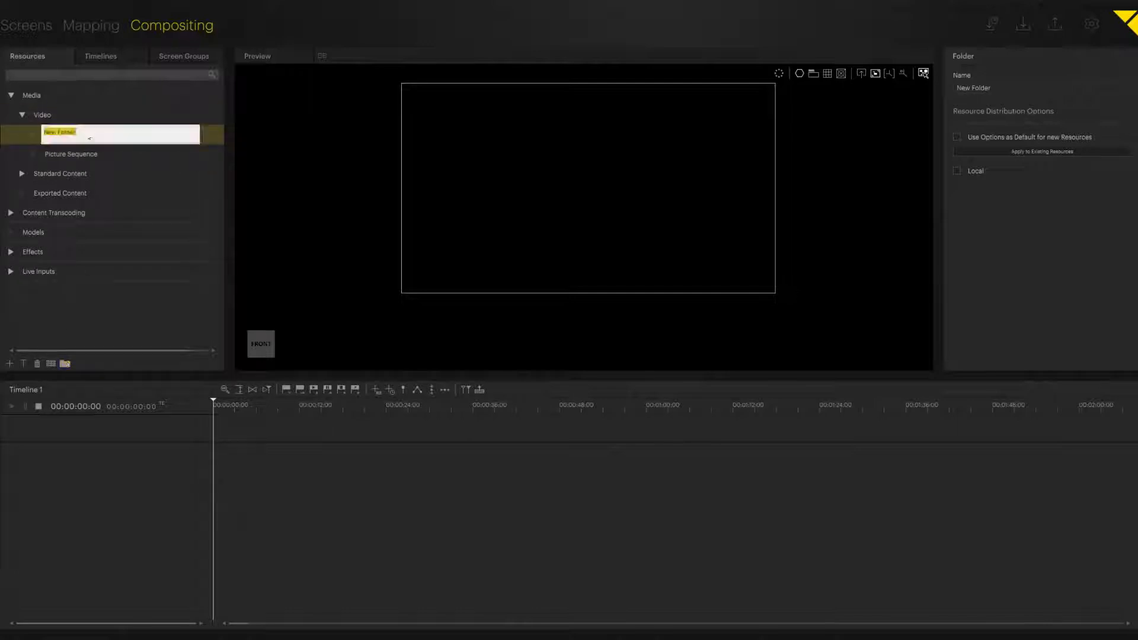
type("Video")
key("Return")
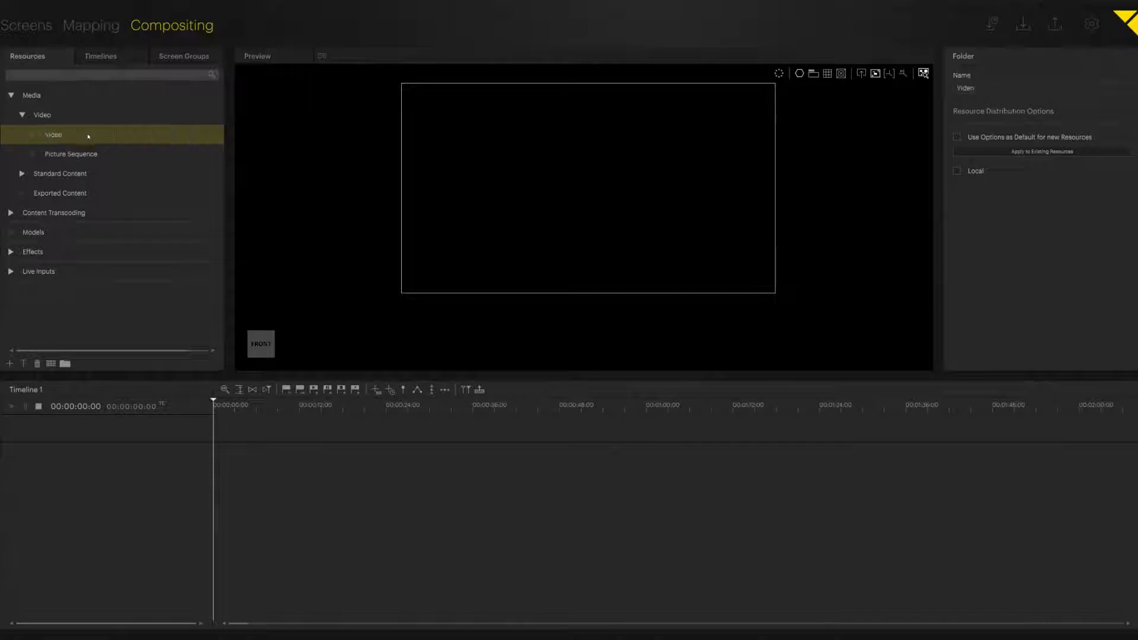
left_click(56, 114)
left_click(22, 115)
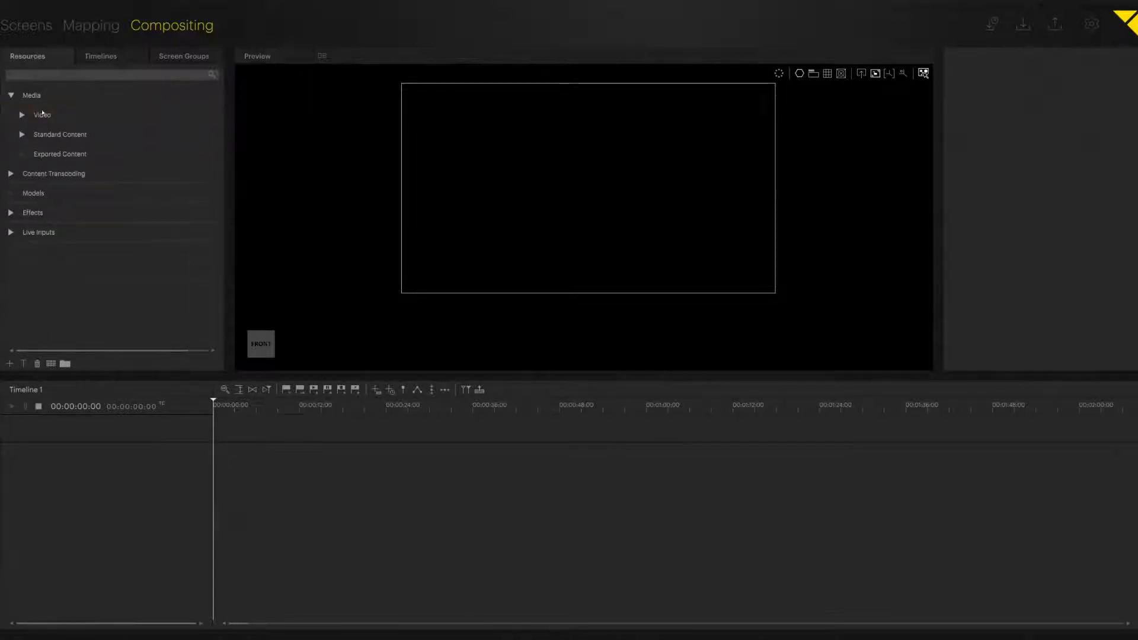
Create a folder named Pictures directly under Media
left_click(34, 96)
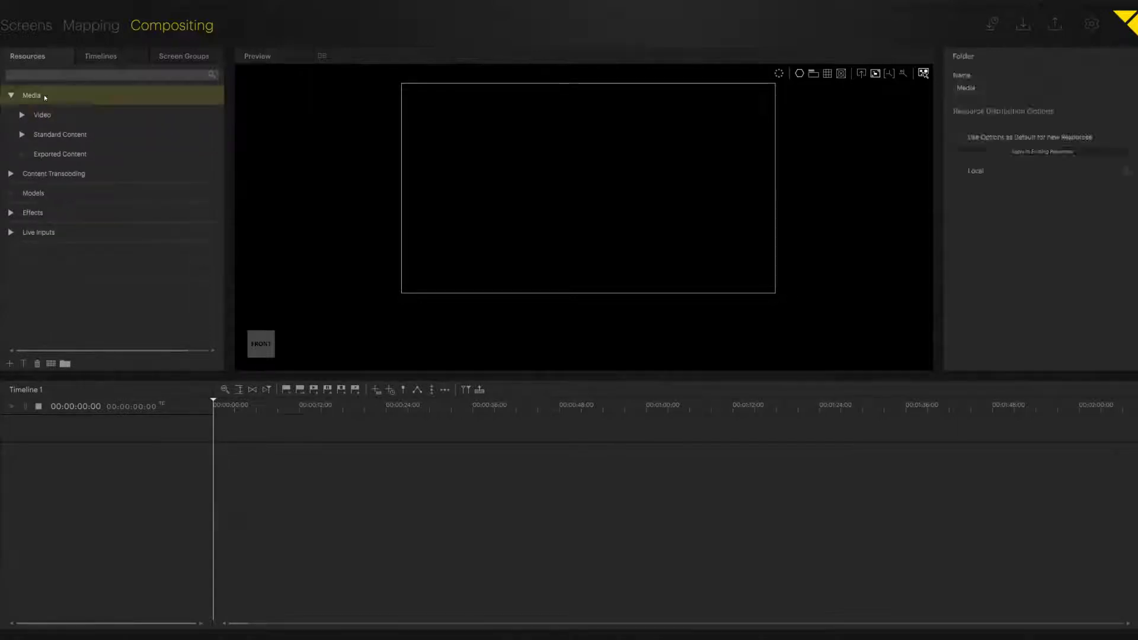
left_click(64, 363)
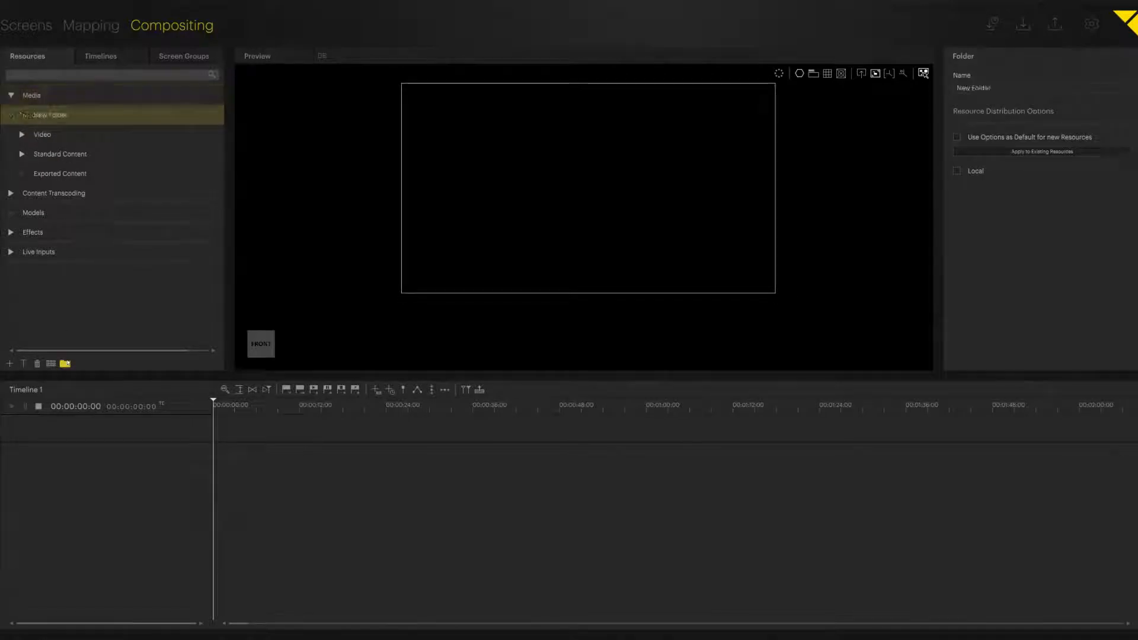
double_click(66, 117)
type("Pictures")
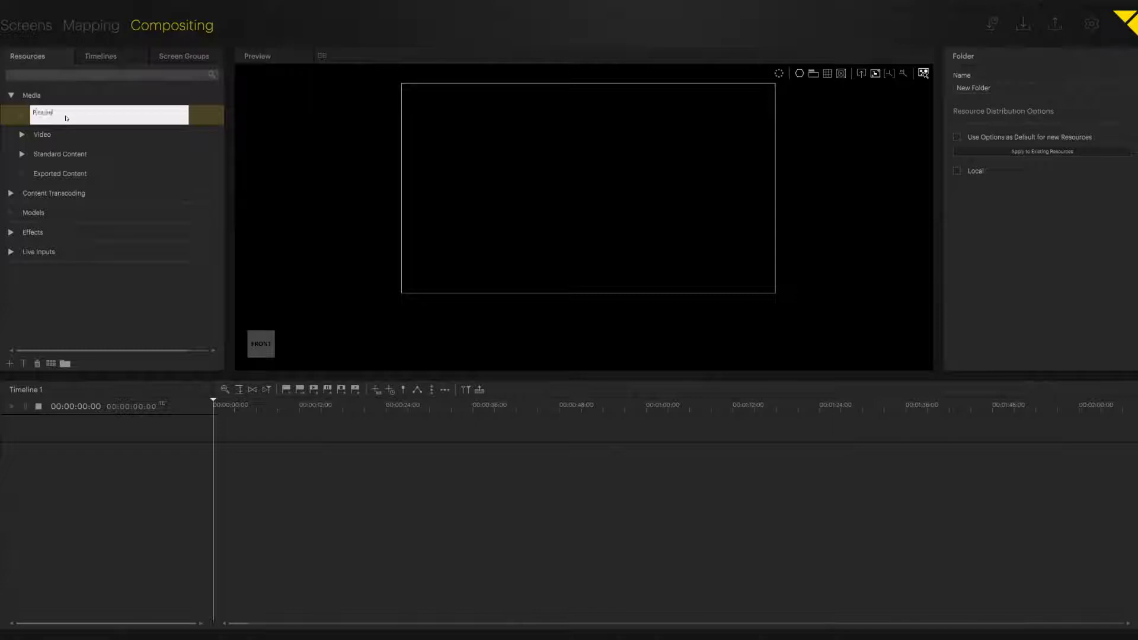
key("Return")
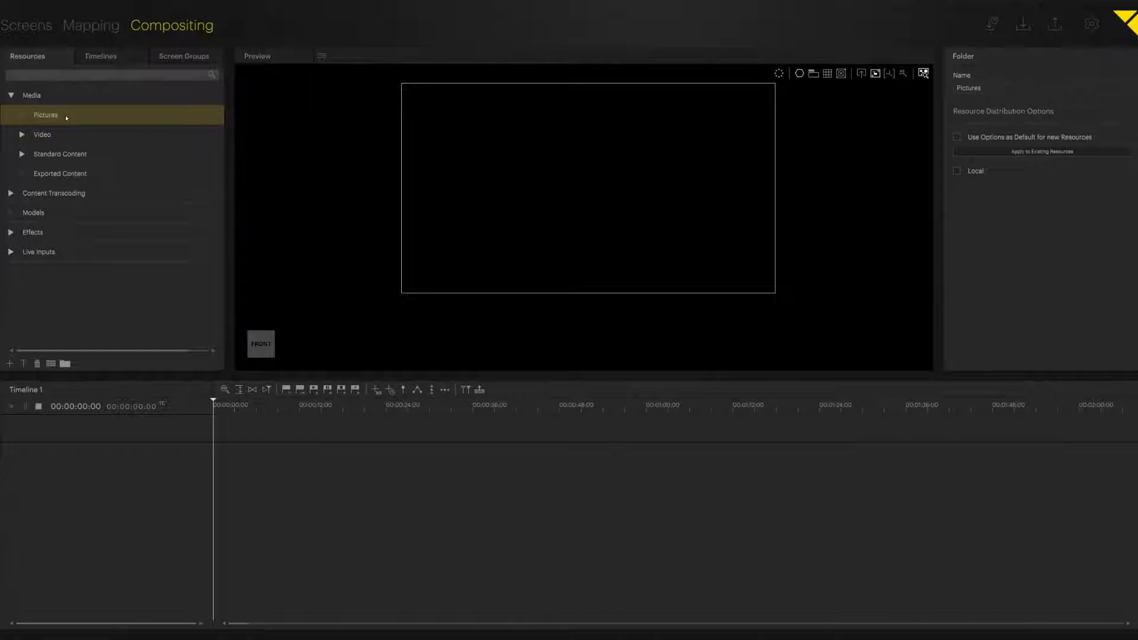
Create a folder named Audio directly under Media
left_click(48, 101)
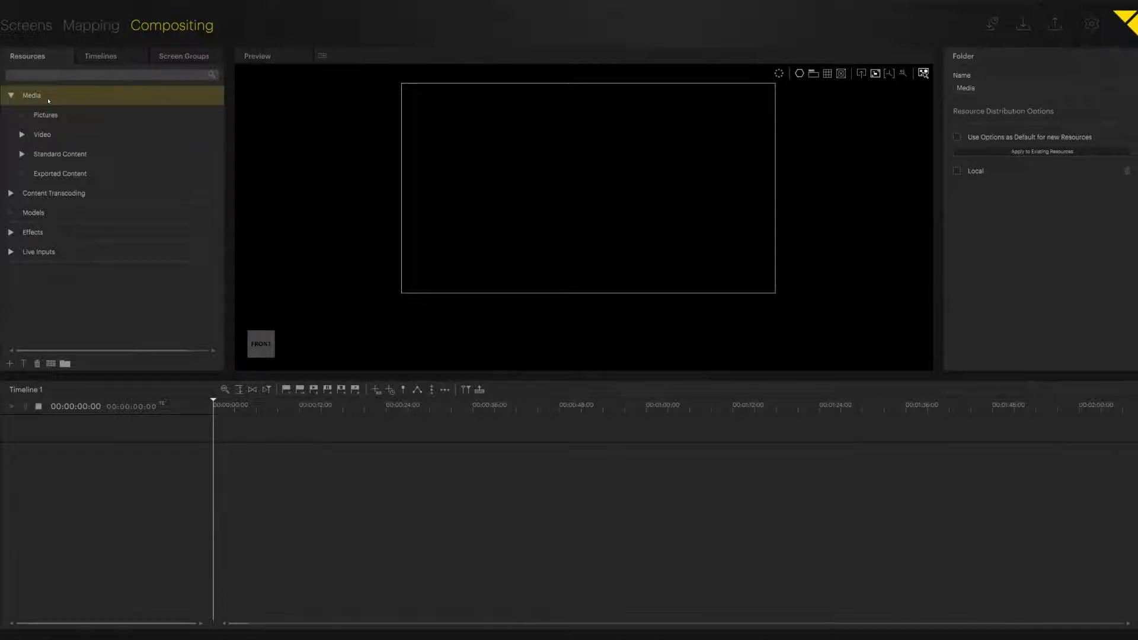
left_click(65, 364)
double_click(51, 116)
type("Audio")
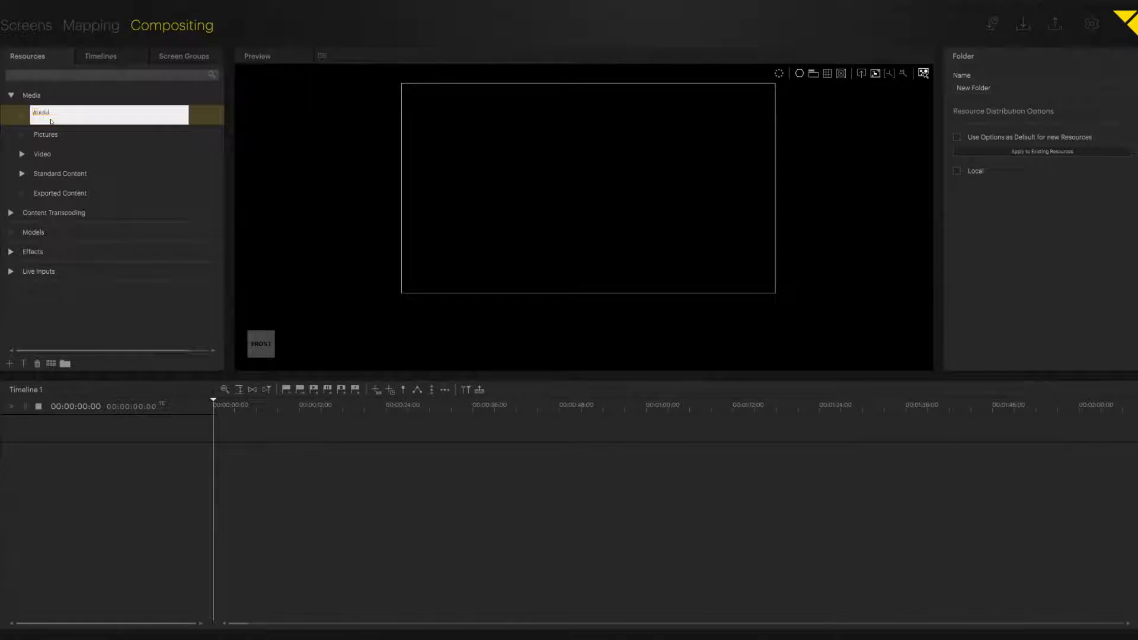
key("Return")
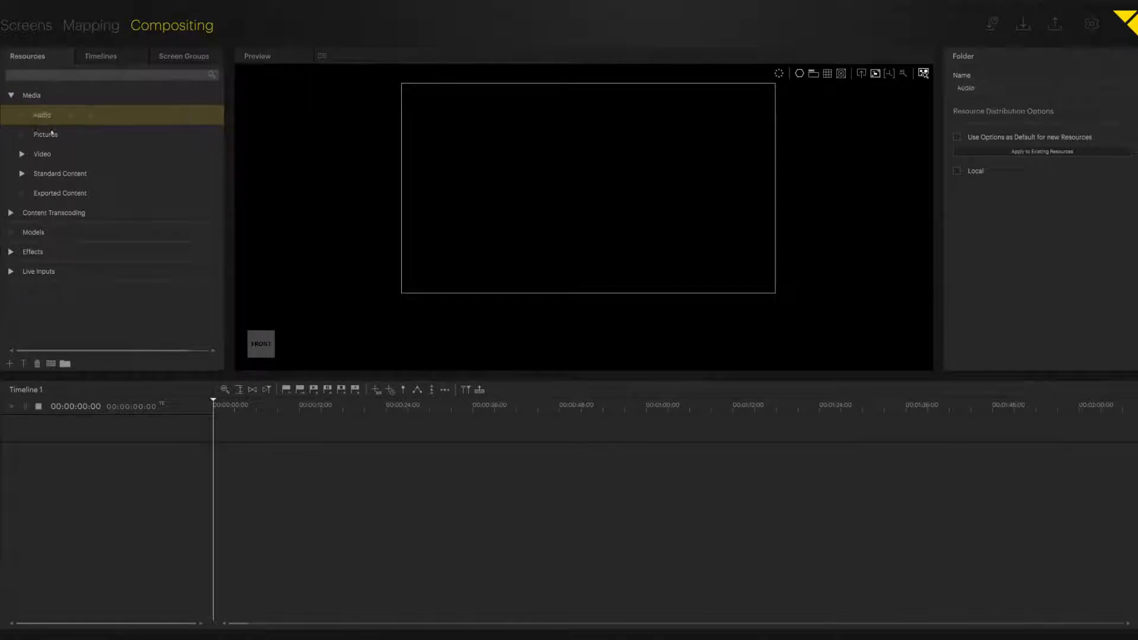
Add a subfolder named 16:9 inside the Pictures folder
left_click(51, 136)
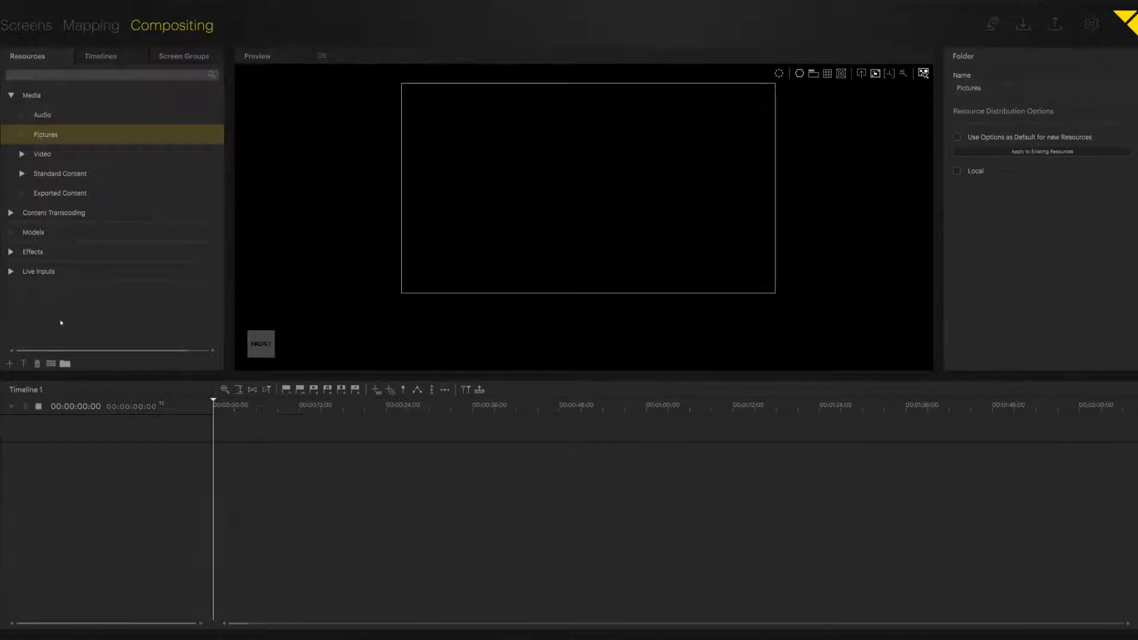
left_click(65, 364)
double_click(64, 154)
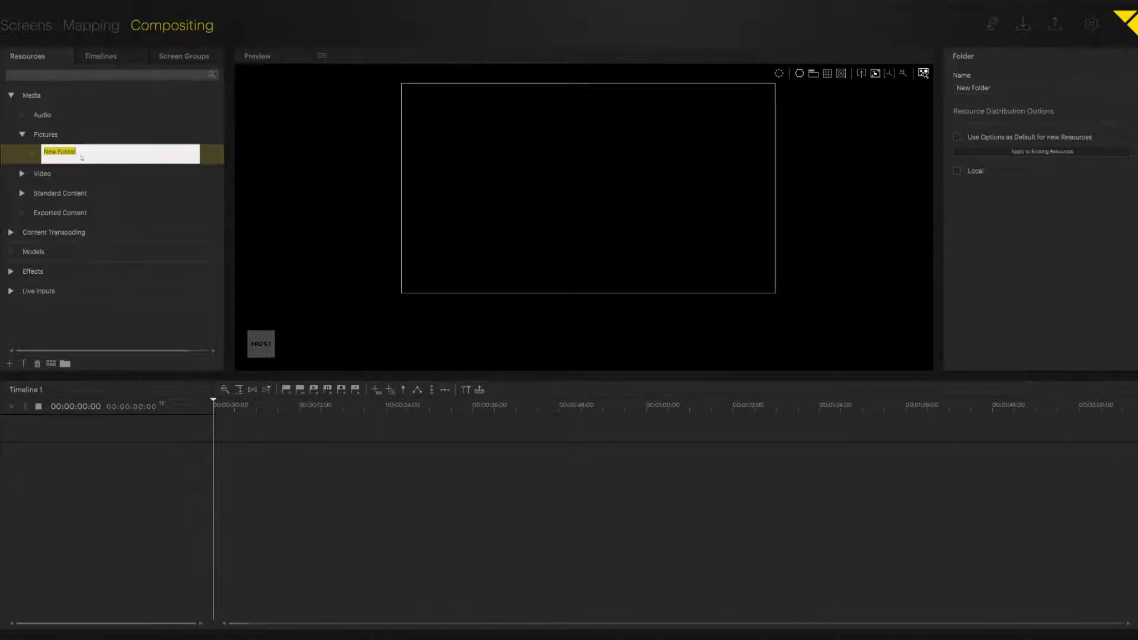
key("BackSpace")
type("16")
type("/9")
key("BackSpace")
key("BackSpace")
type(":9")
key("Return")
Add a subfolder named 21:9 inside the Pictures folder
left_click(82, 134)
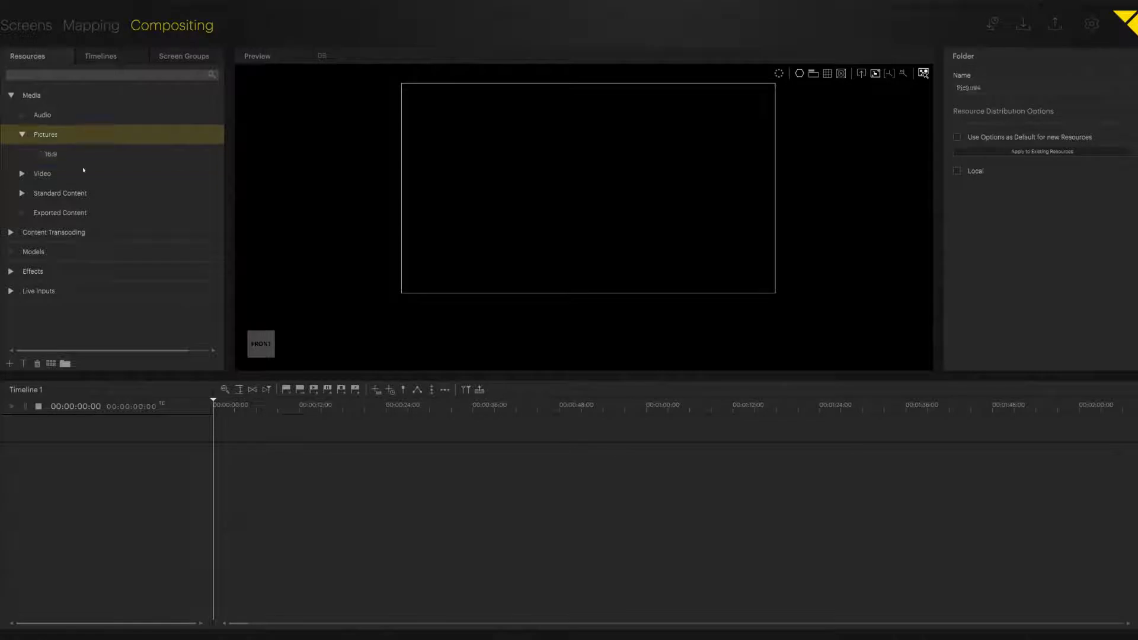
left_click(65, 363)
double_click(83, 161)
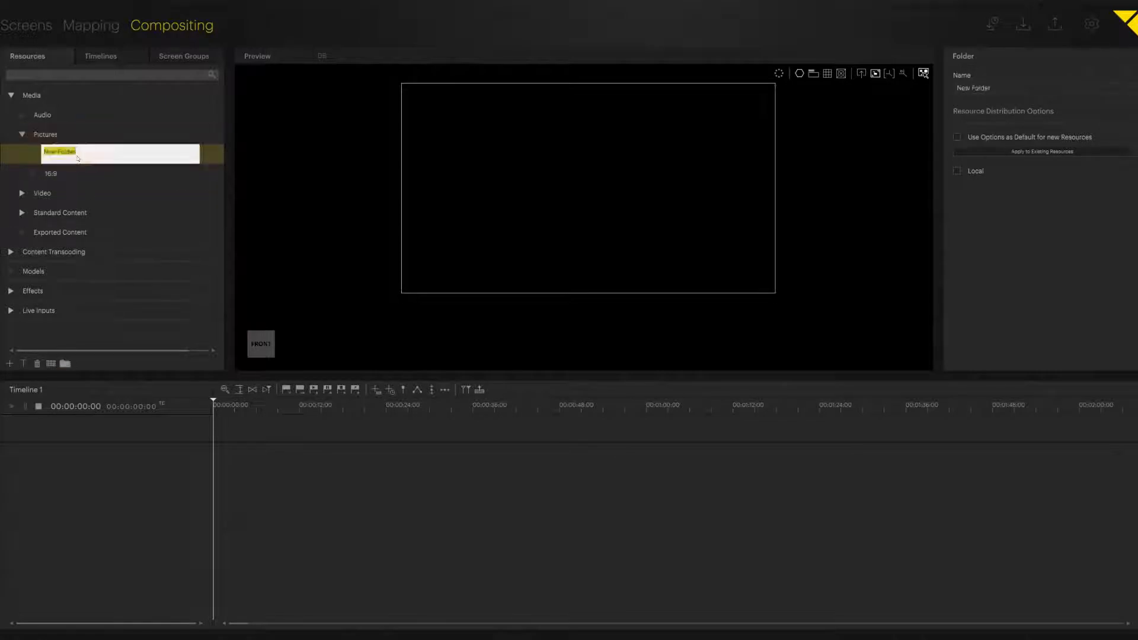
type("21")
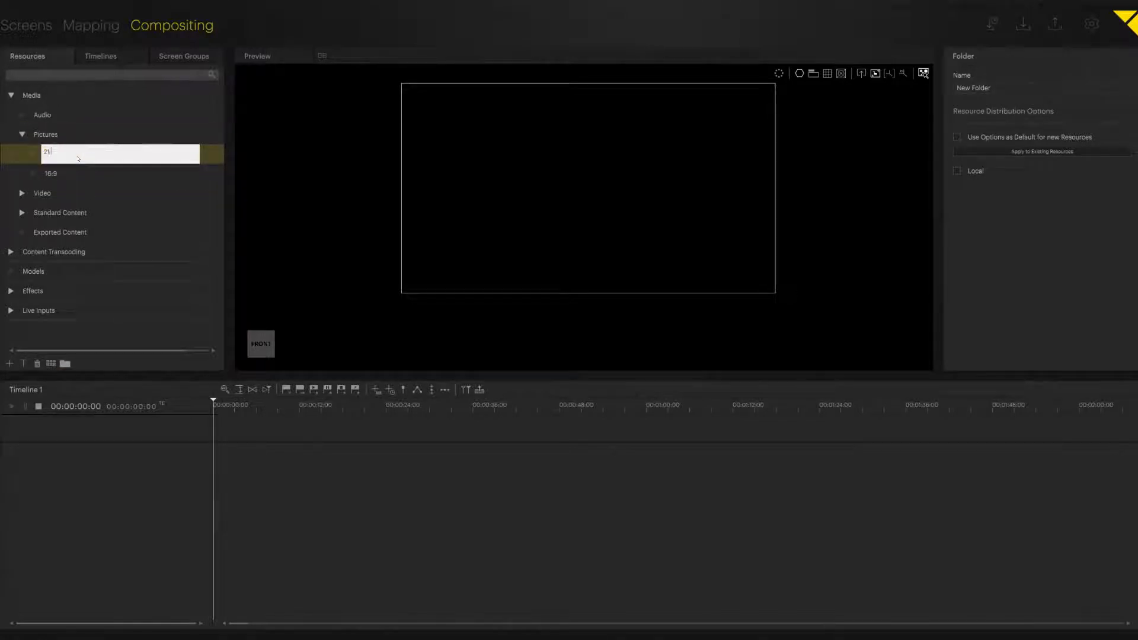
type(":9")
key("Return")
Add a subfolder named Logo inside the Pictures folder and collapse the parent folder
left_click(83, 140)
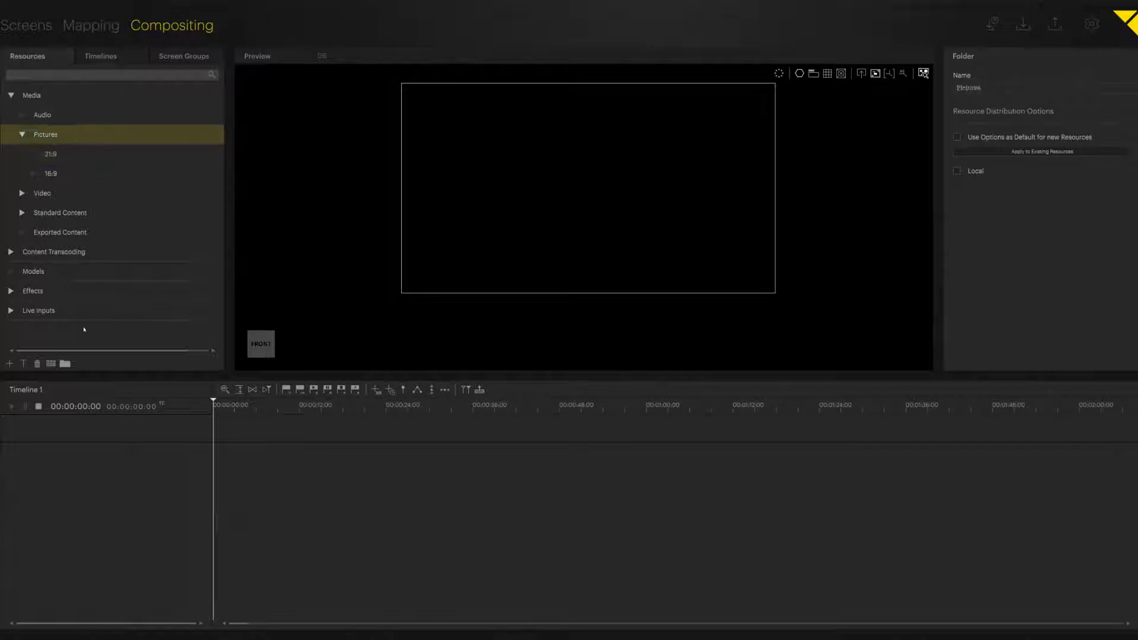
left_click(64, 363)
double_click(61, 155)
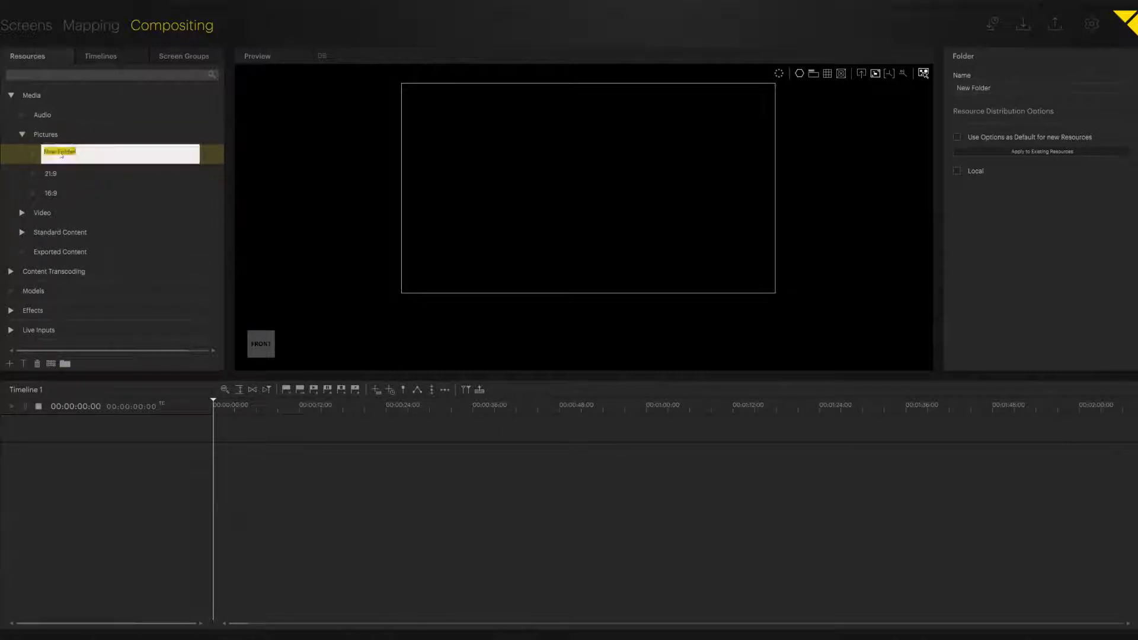
type("Logo")
key("Return")
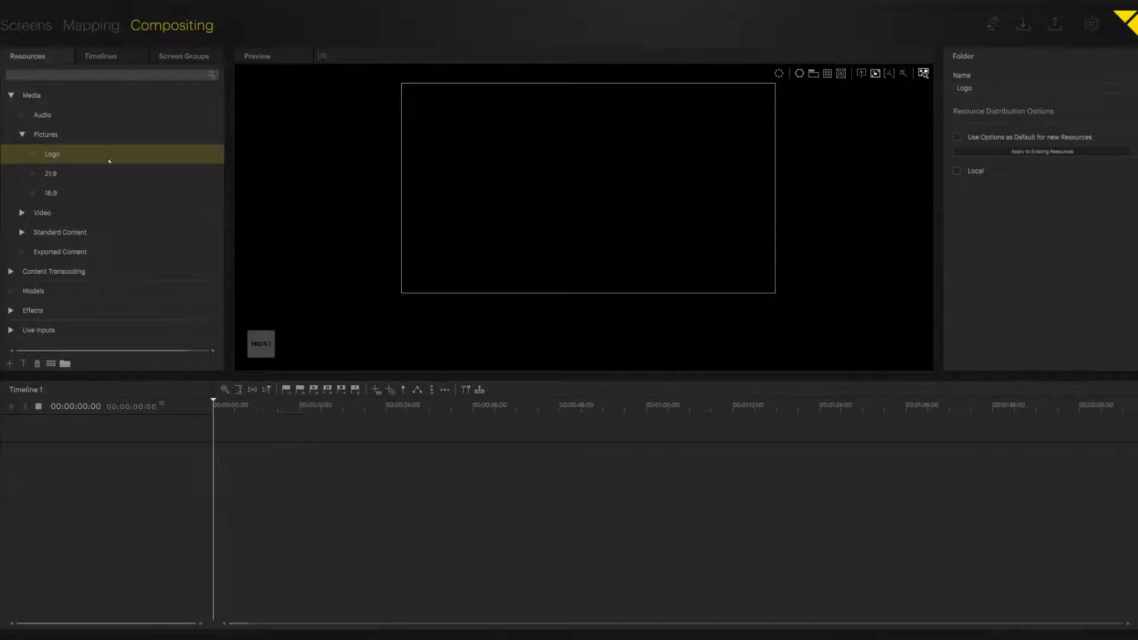
left_click(22, 135)
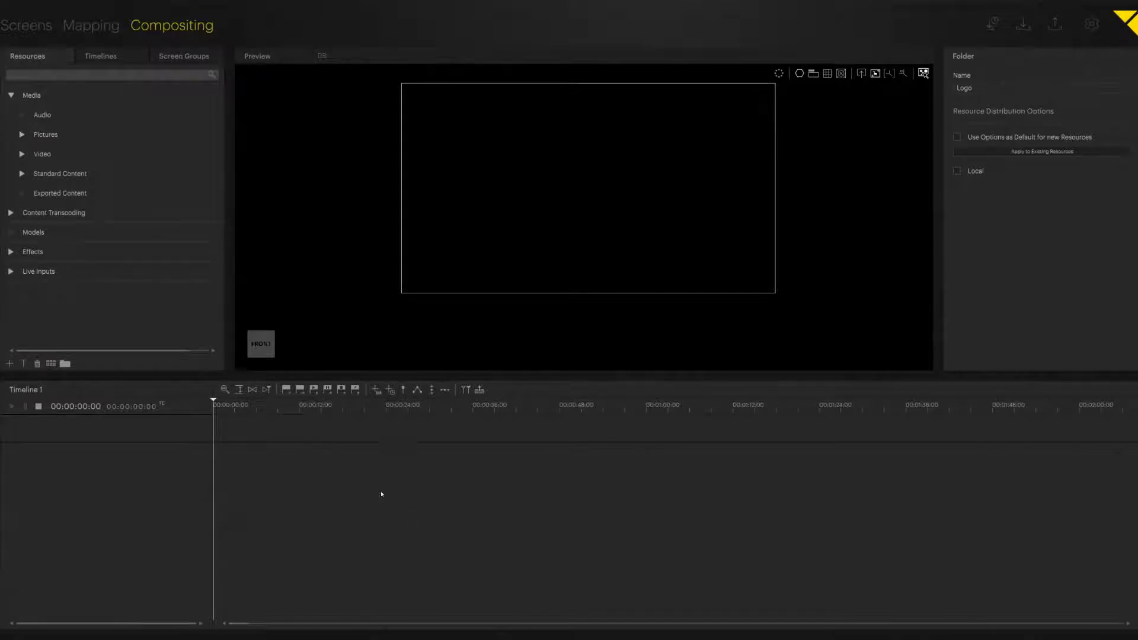
Add four layers to Timeline 1 and enlarge the timeline area to make room for them
key("ctrl+l")
left_click(379, 393)
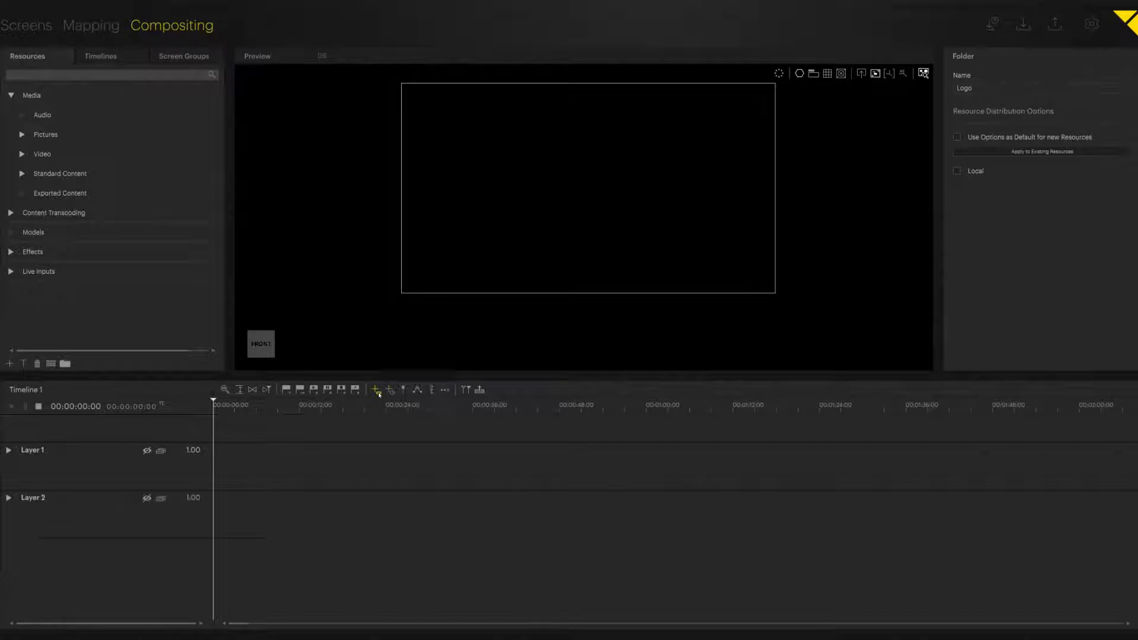
left_click_drag(231, 375, 231, 312)
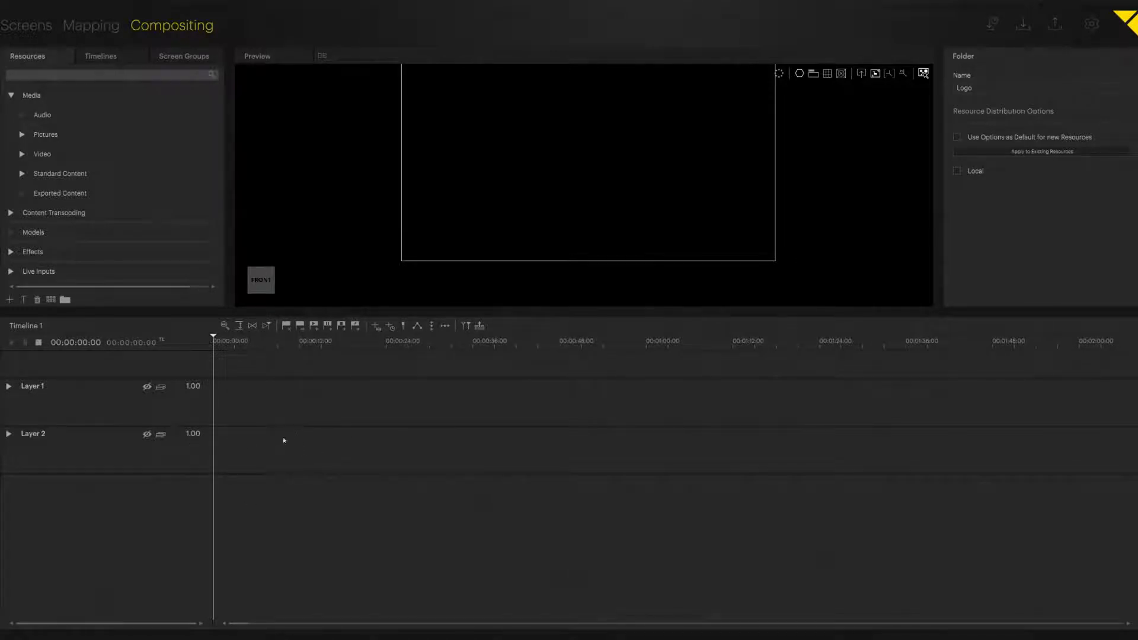
double_click(259, 507)
double_click(262, 562)
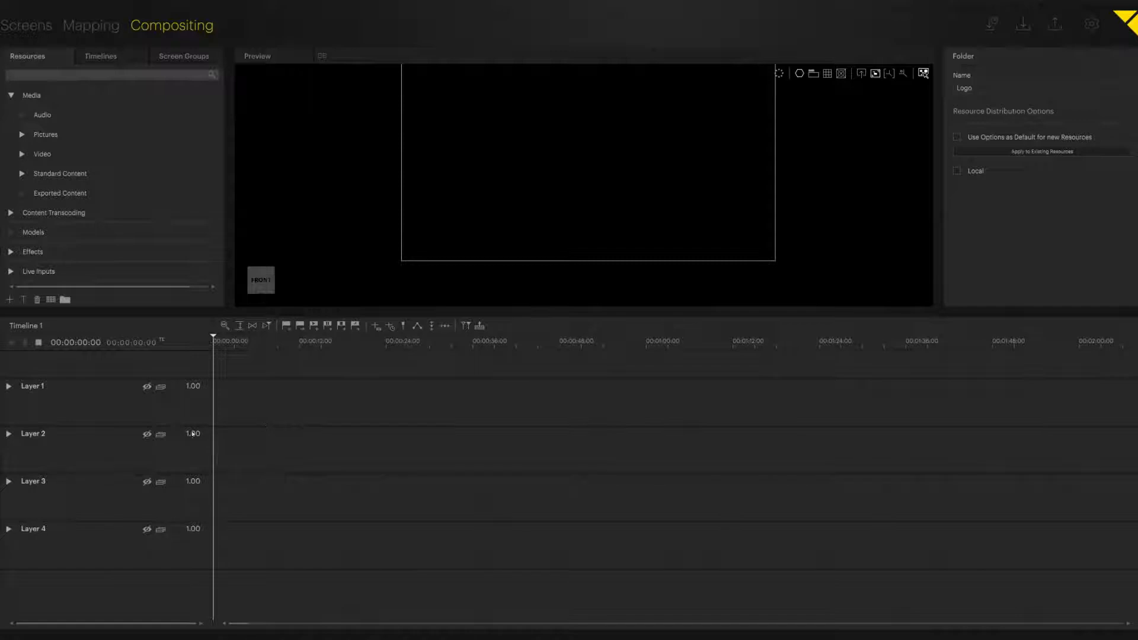
Rename Layer 1 in the timeline as Overlay 1
left_click(92, 413)
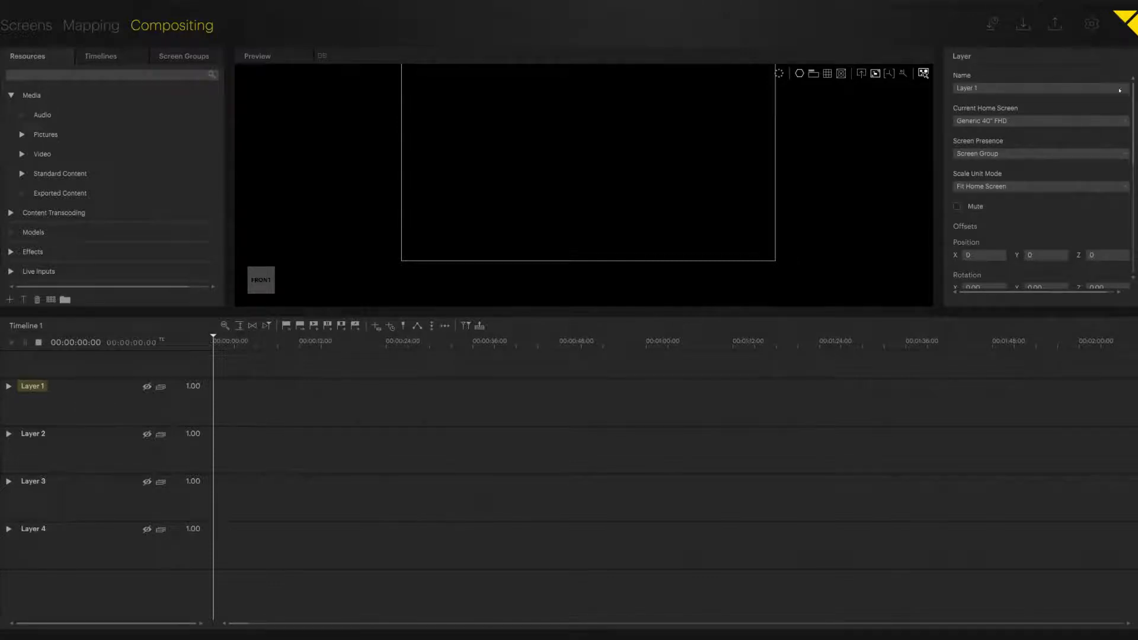
left_click(1004, 89)
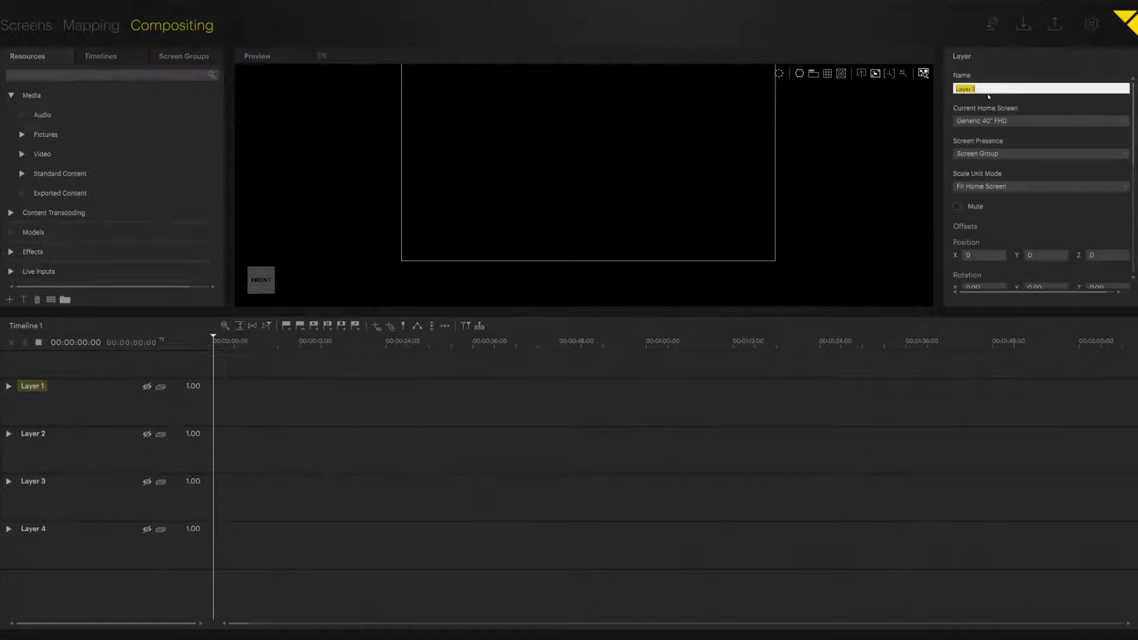
type("Overlay 1")
key("Return")
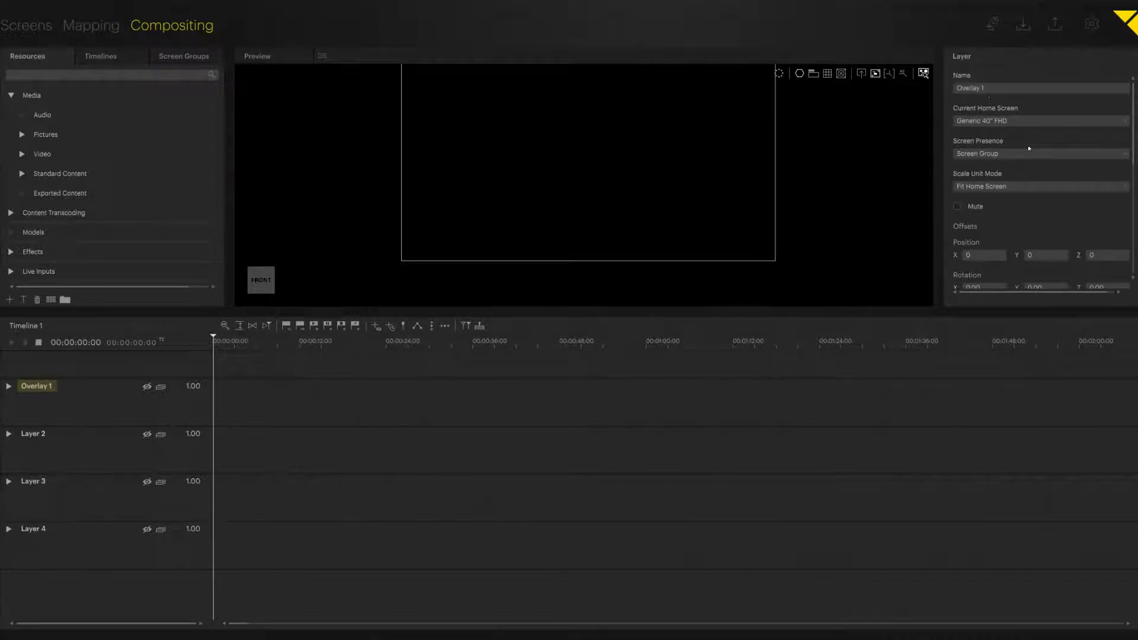
Examine the Overlay 1 layer's properties, from home screen and offsets through to layer colour and DMX patch
left_click_drag(957, 312, 954, 380)
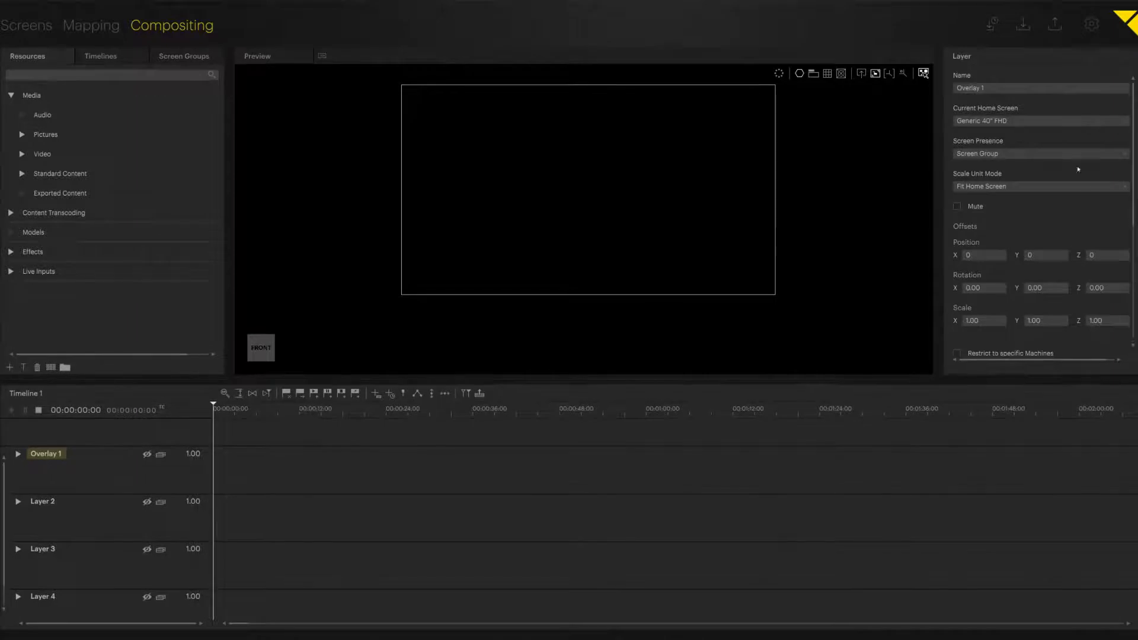
scroll(1028, 255, "down", 6)
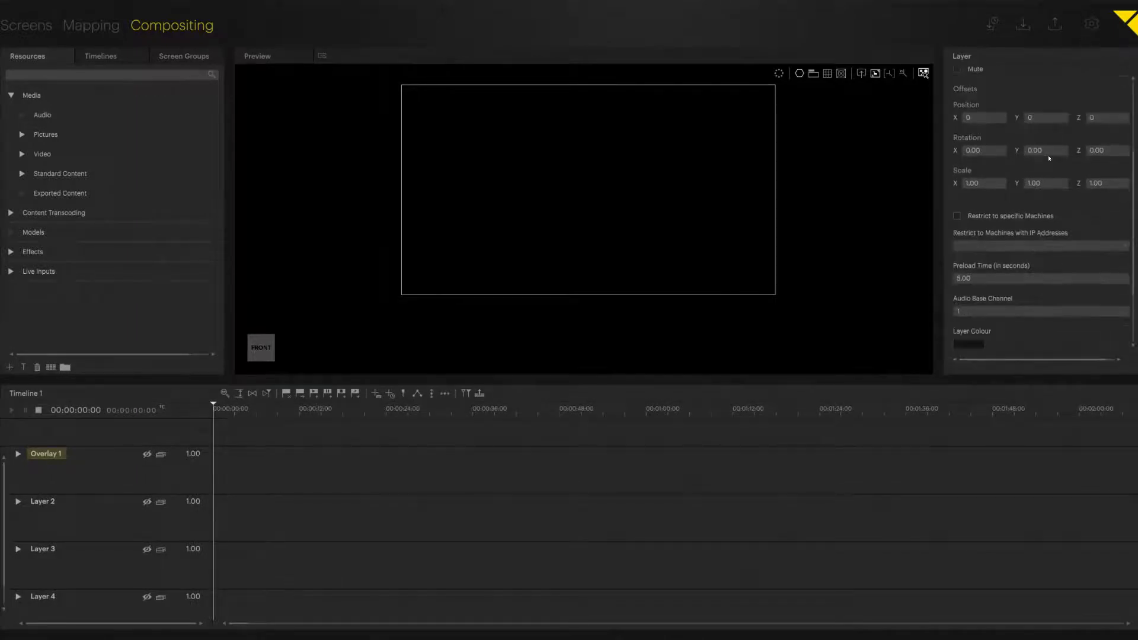
scroll(1048, 159, "up", 6)
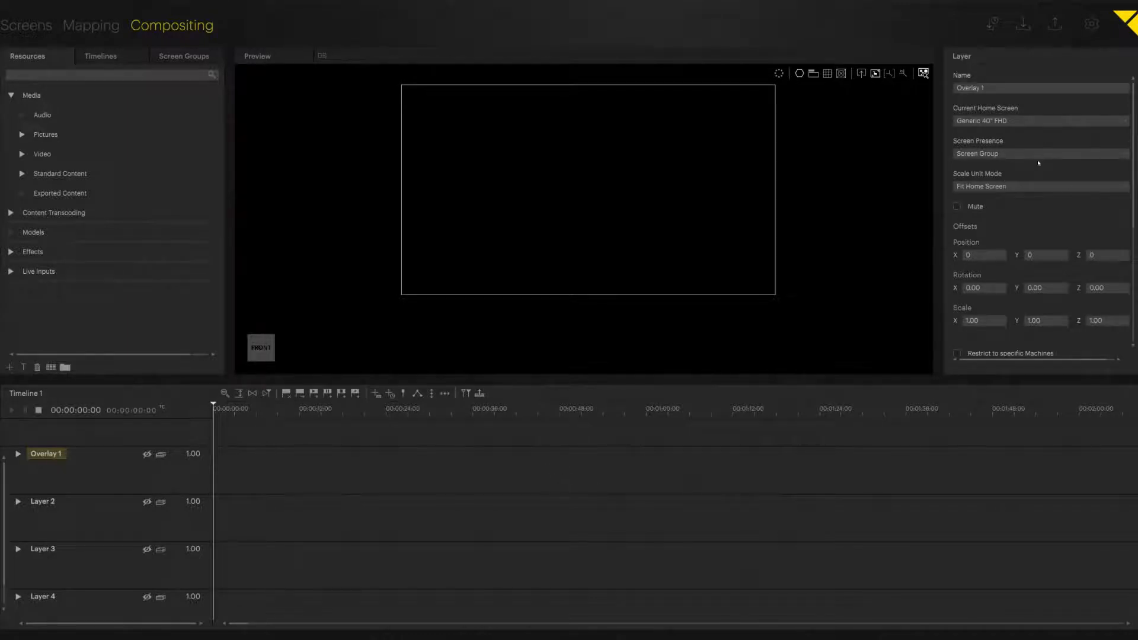
scroll(1060, 227, "down", 5)
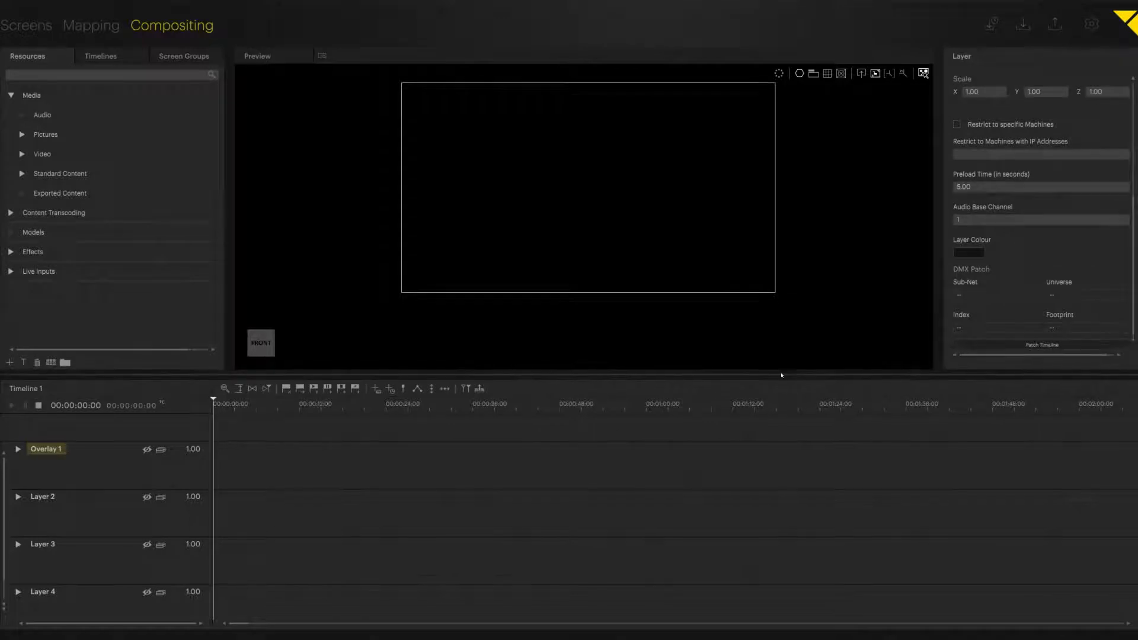
left_click_drag(780, 377, 782, 309)
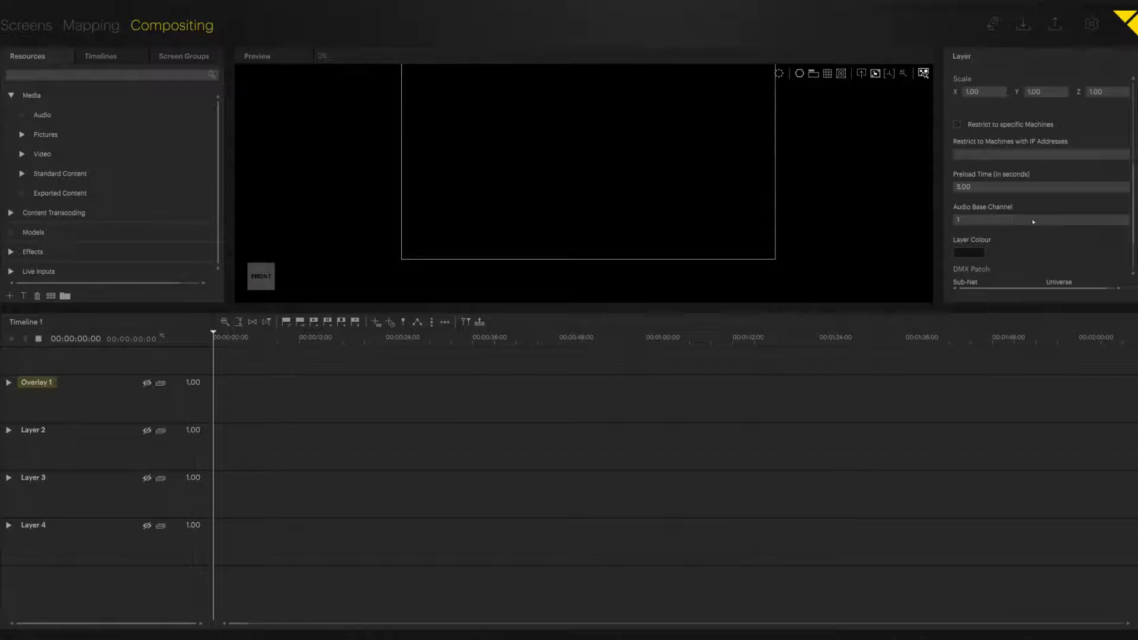
scroll(1033, 222, "up", 5)
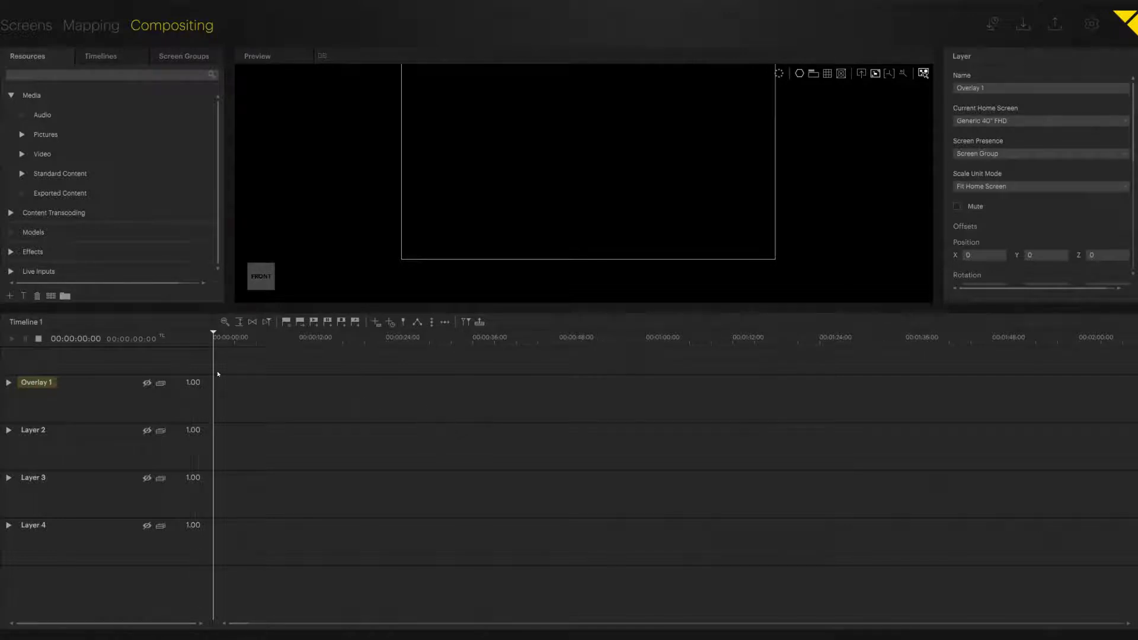
Rename Layer 2 in the timeline as Background 1
left_click(57, 439)
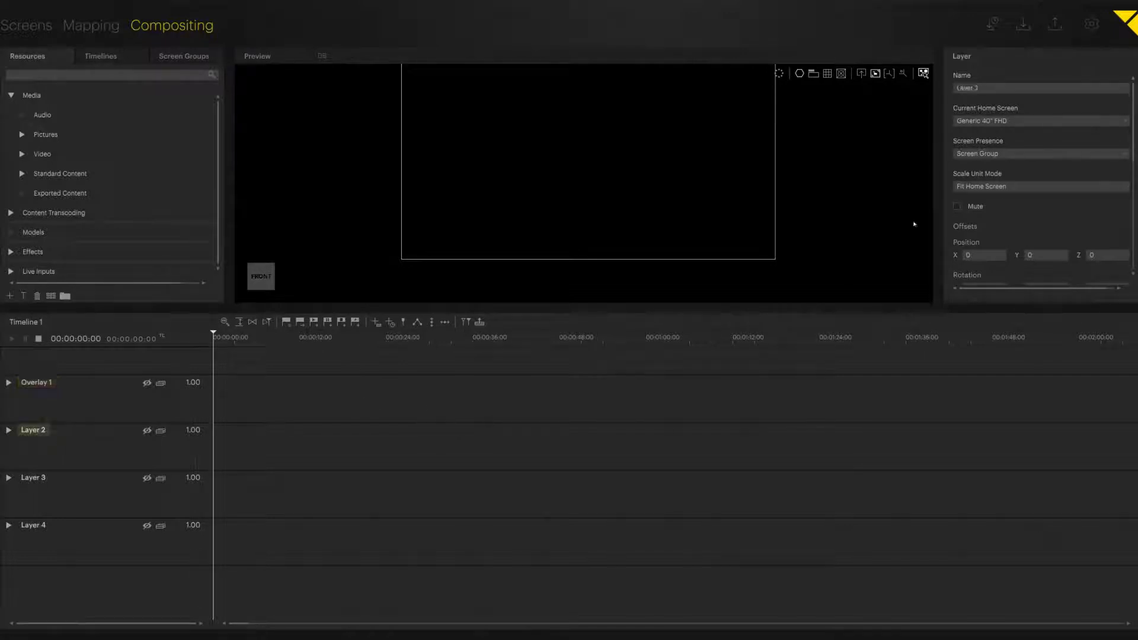
left_click(1001, 90)
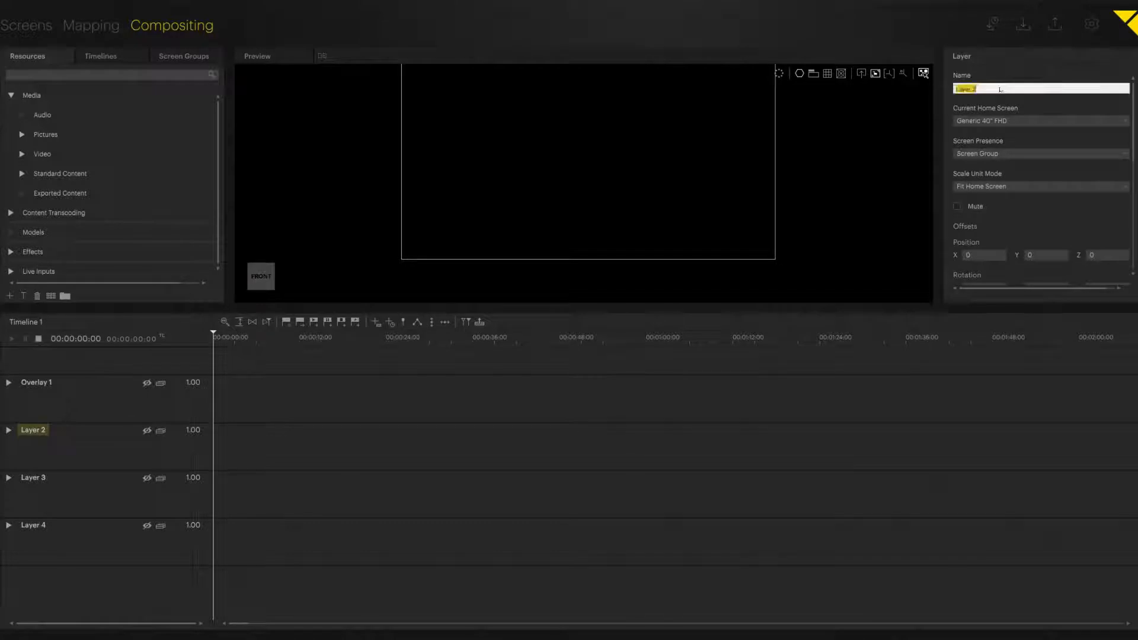
type("Background 1")
key("Return")
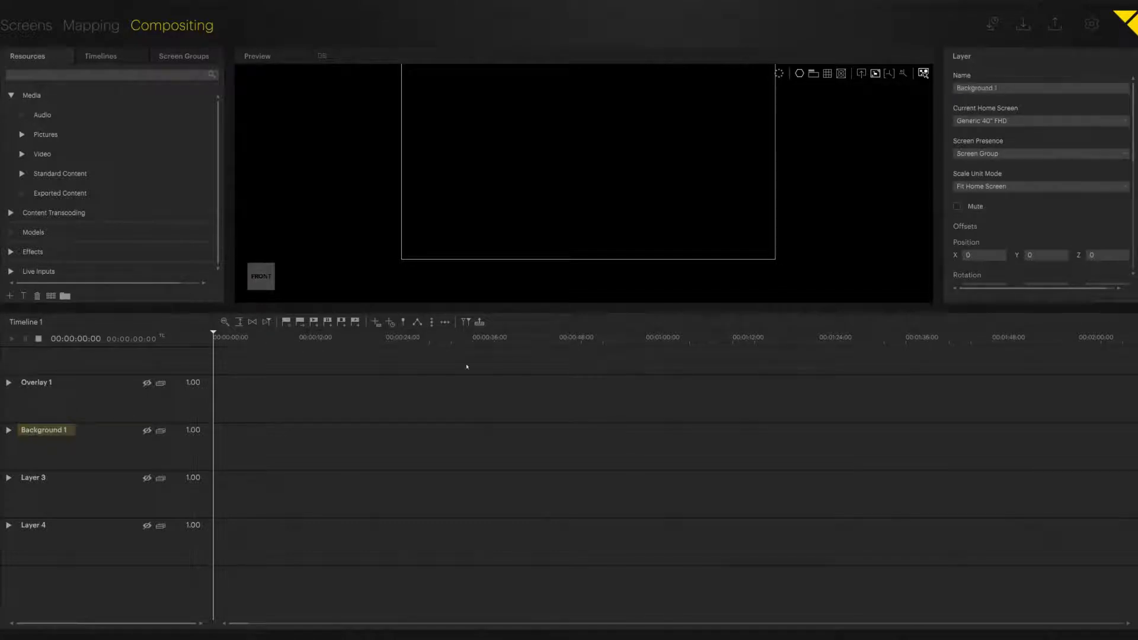
Reuse the Background 1 layer's name for Layer 3, naming it Background 2
left_click(1003, 89)
key("ctrl+c")
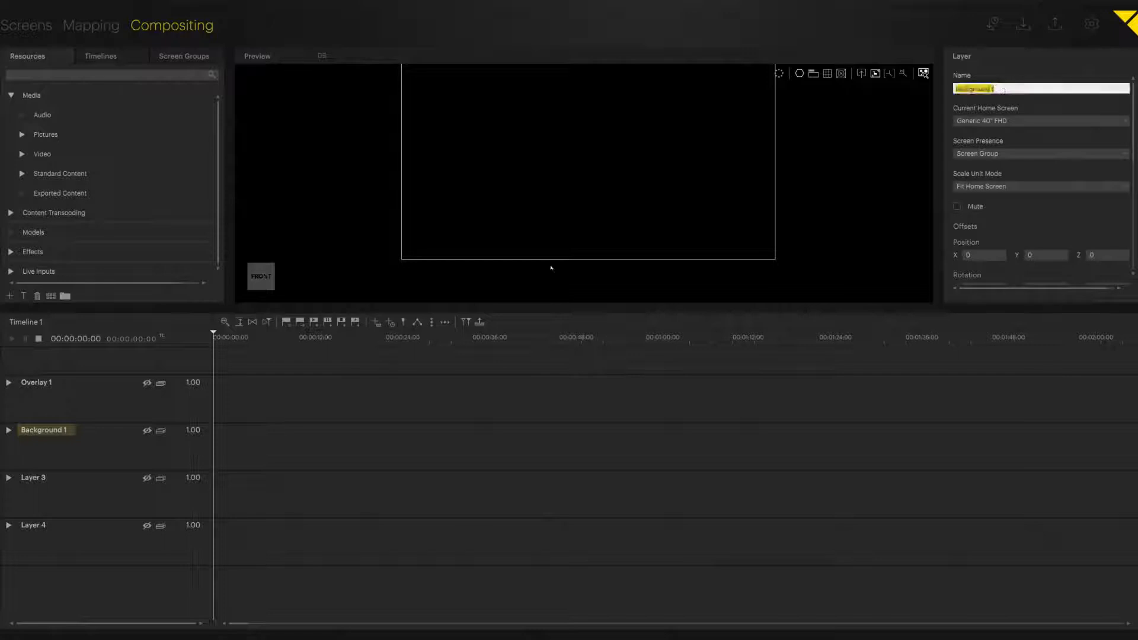
left_click(99, 492)
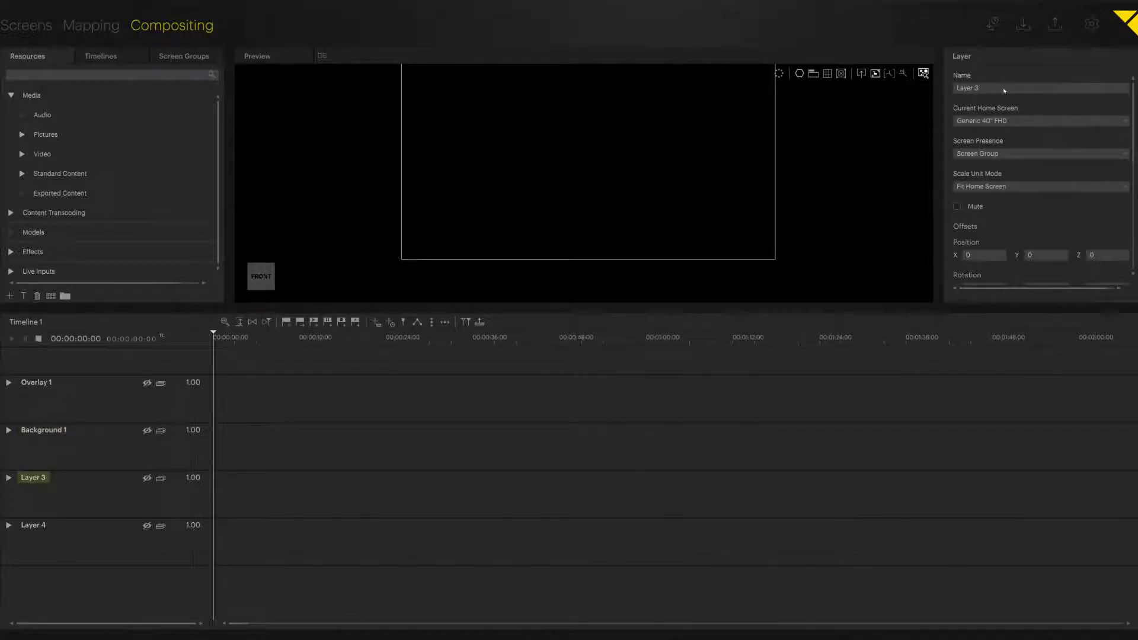
left_click(999, 89)
key("ctrl+v")
key("Return")
Rename Layer 4 in the timeline as Audio 1
left_click(82, 530)
left_click(986, 89)
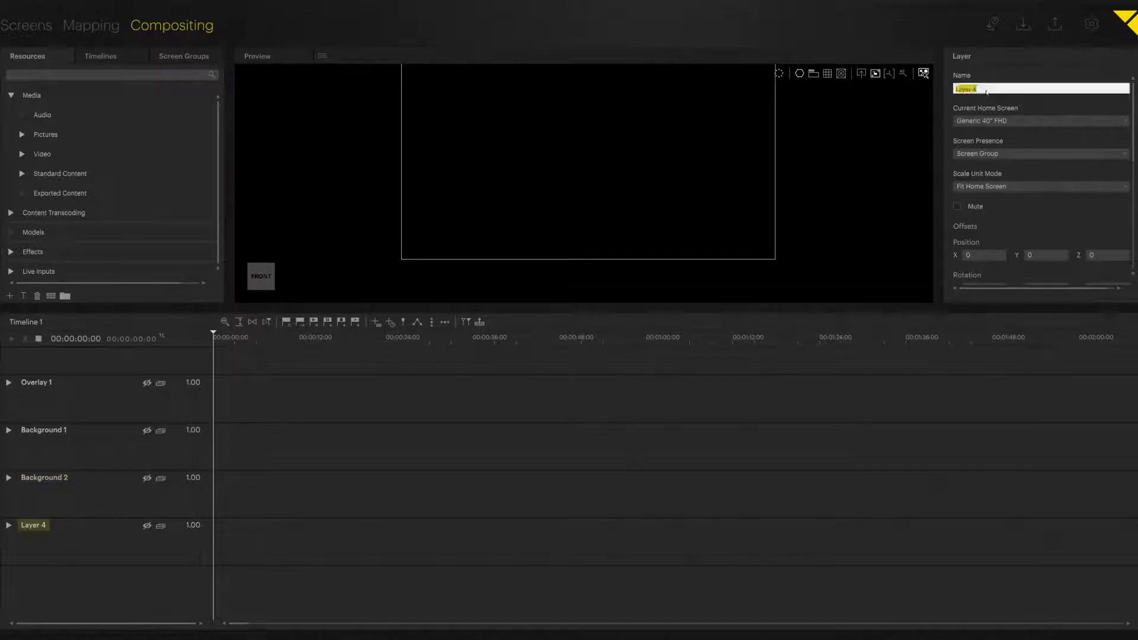
type("Audio 1")
key("Return")
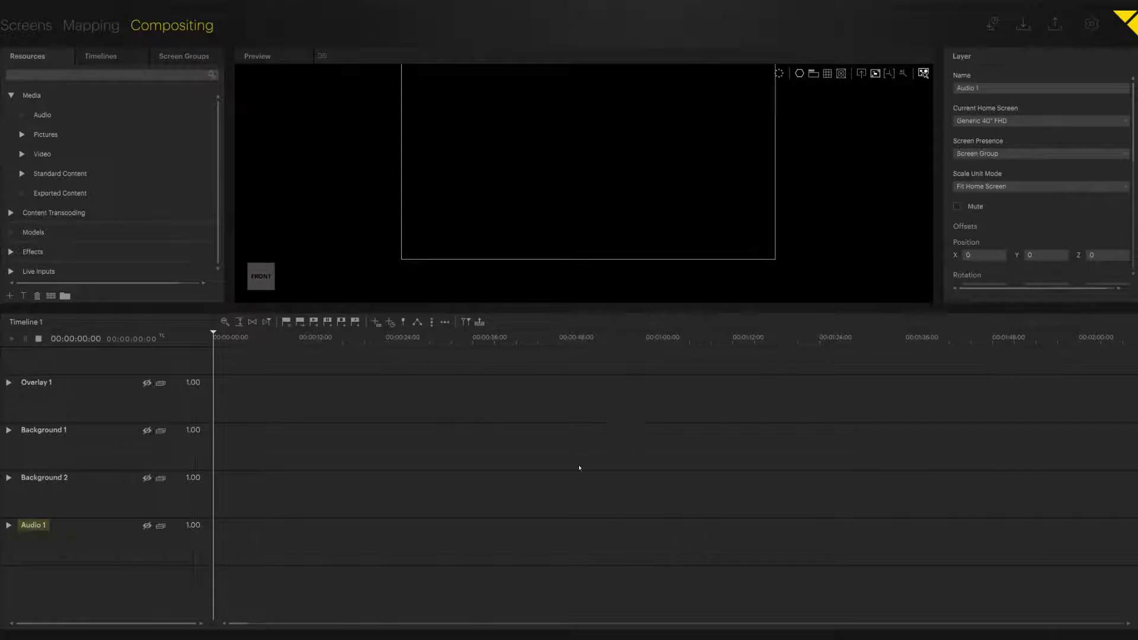
Set the layer colour of Overlay 1 to the preset purple
left_click(83, 398)
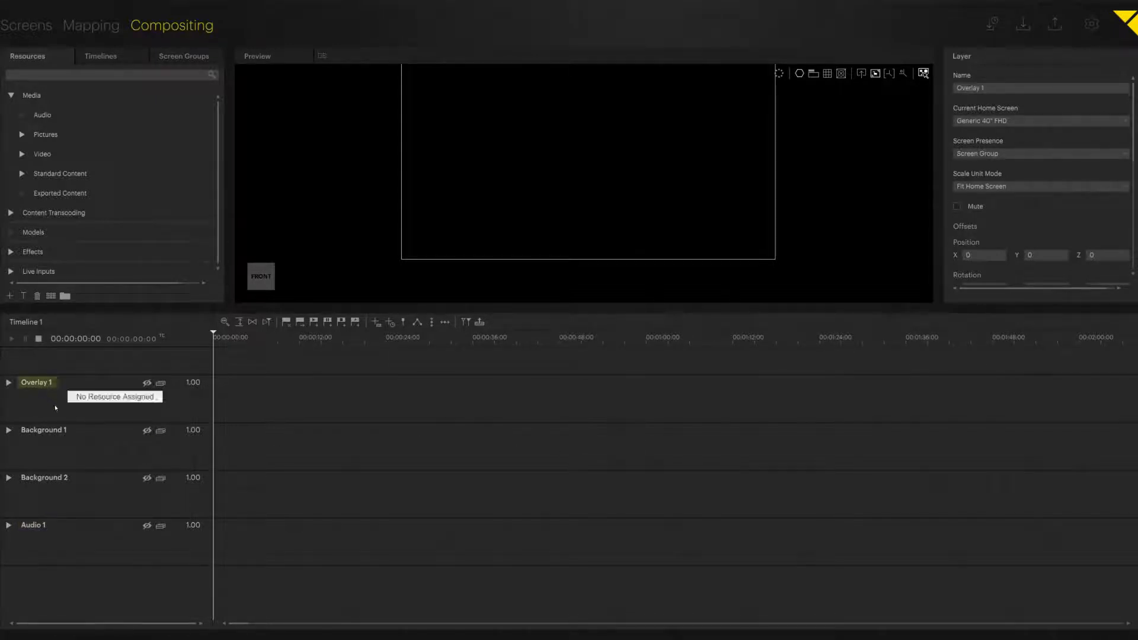
scroll(1057, 203, "down", 1)
scroll(1057, 203, "down", 5)
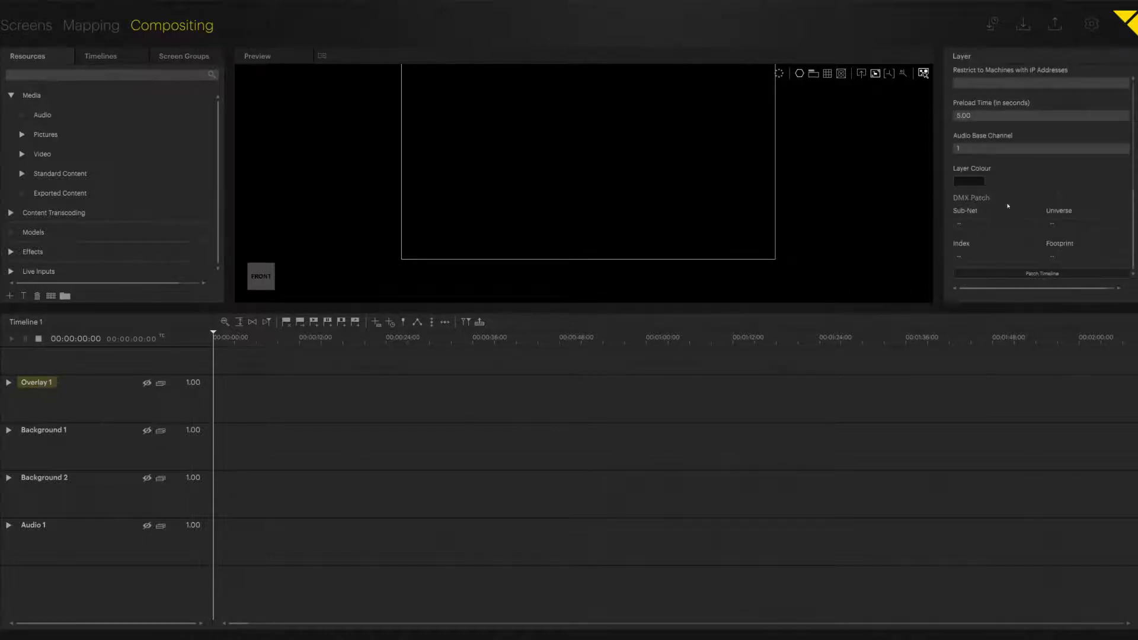
left_click(973, 182)
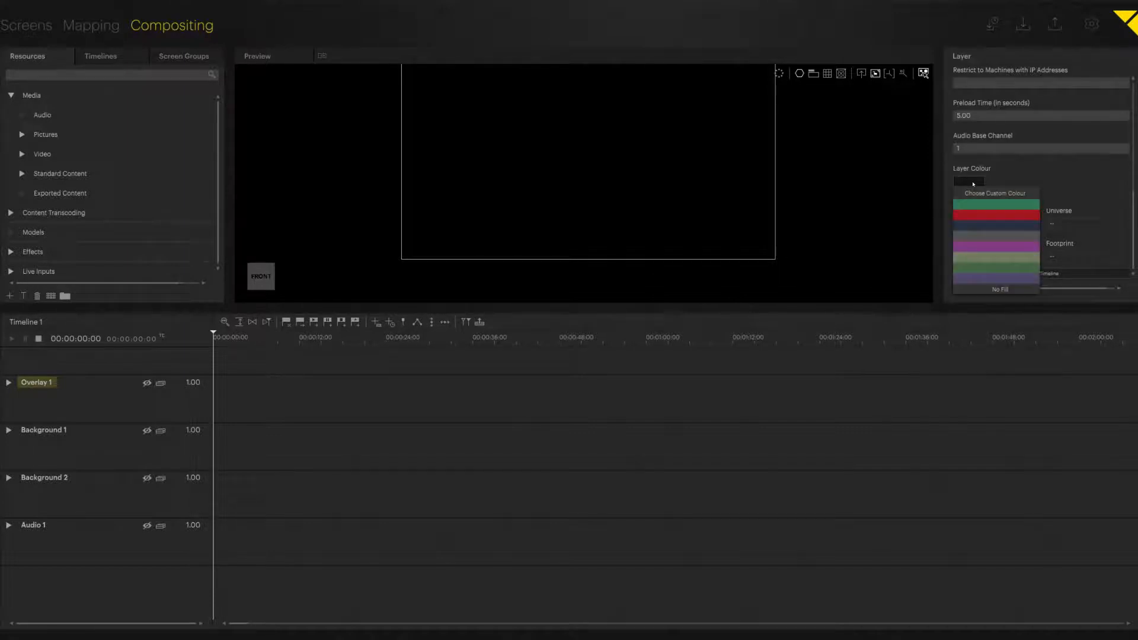
left_click(974, 247)
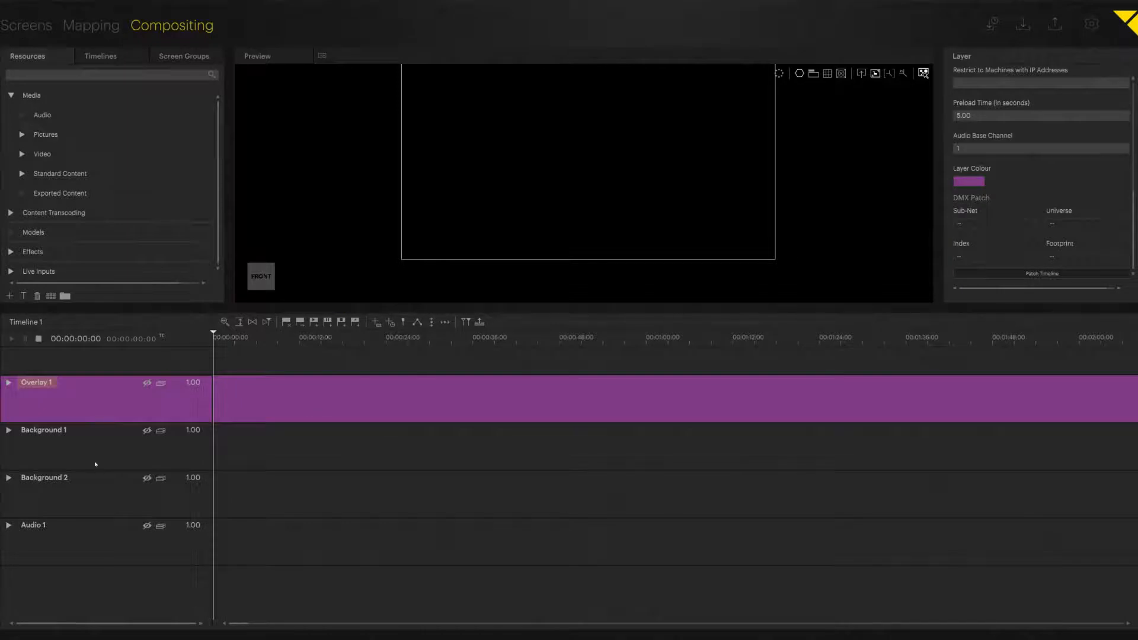
Set the layer colour of both Background 1 and Background 2 to the preset dark blue
left_click(82, 448)
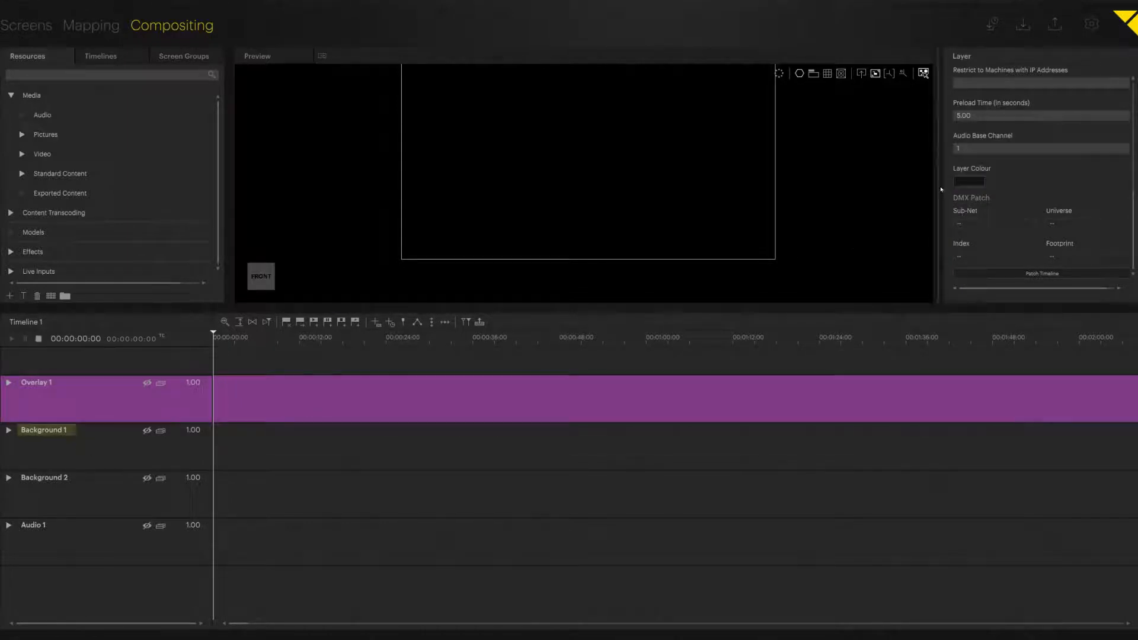
left_click(968, 181)
left_click(978, 234)
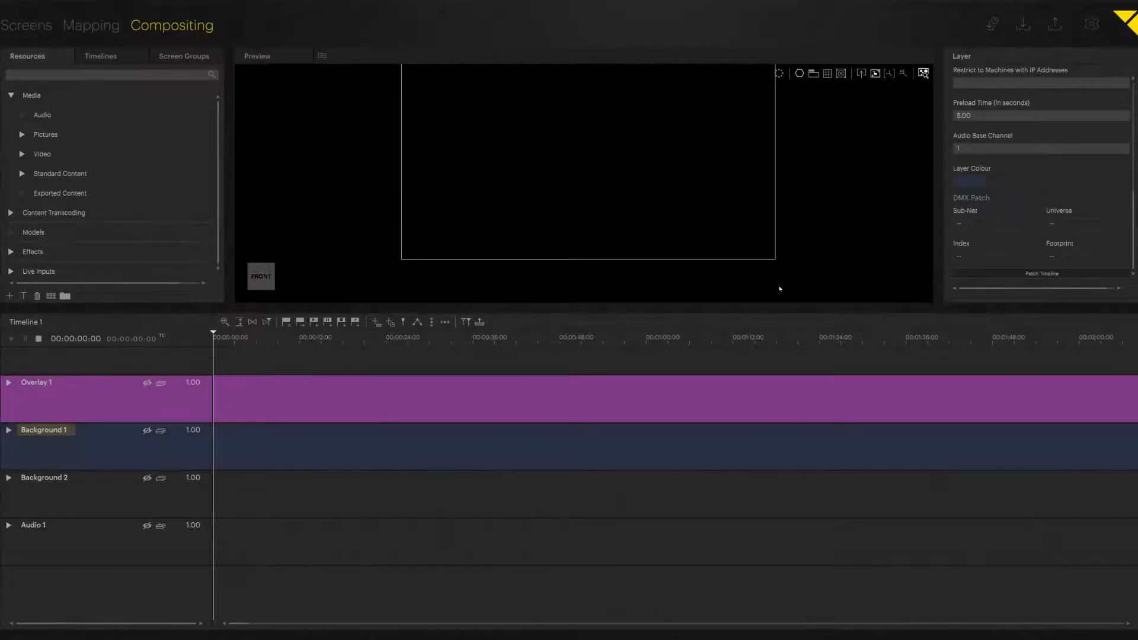
left_click(123, 491)
left_click(972, 182)
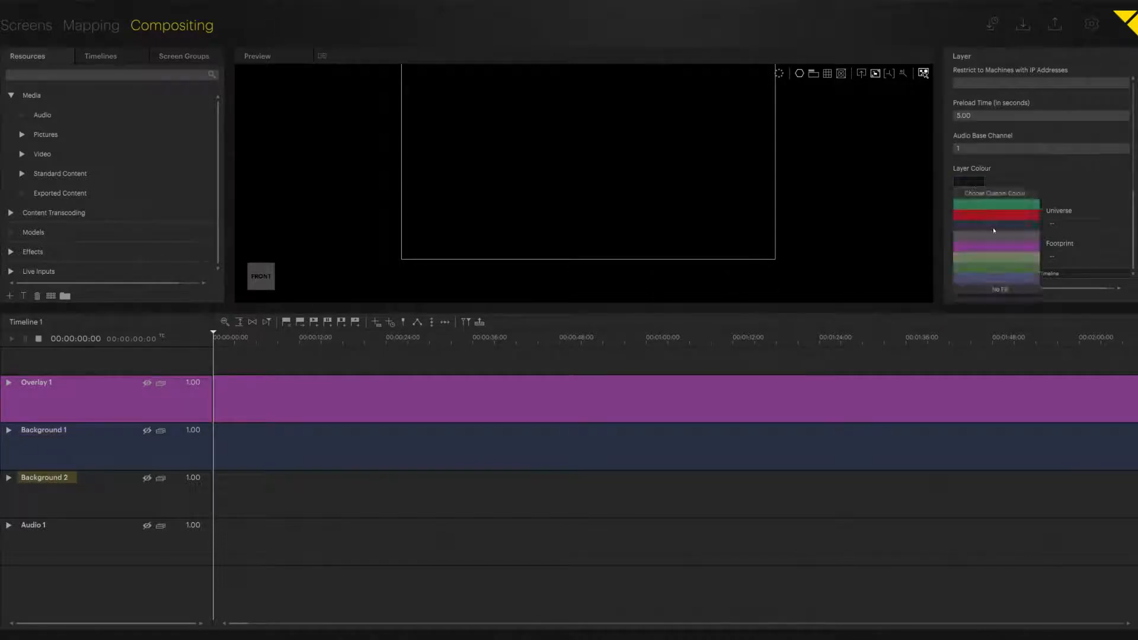
left_click(992, 230)
Set the layer colour of Audio 1 to the preset red
left_click(88, 546)
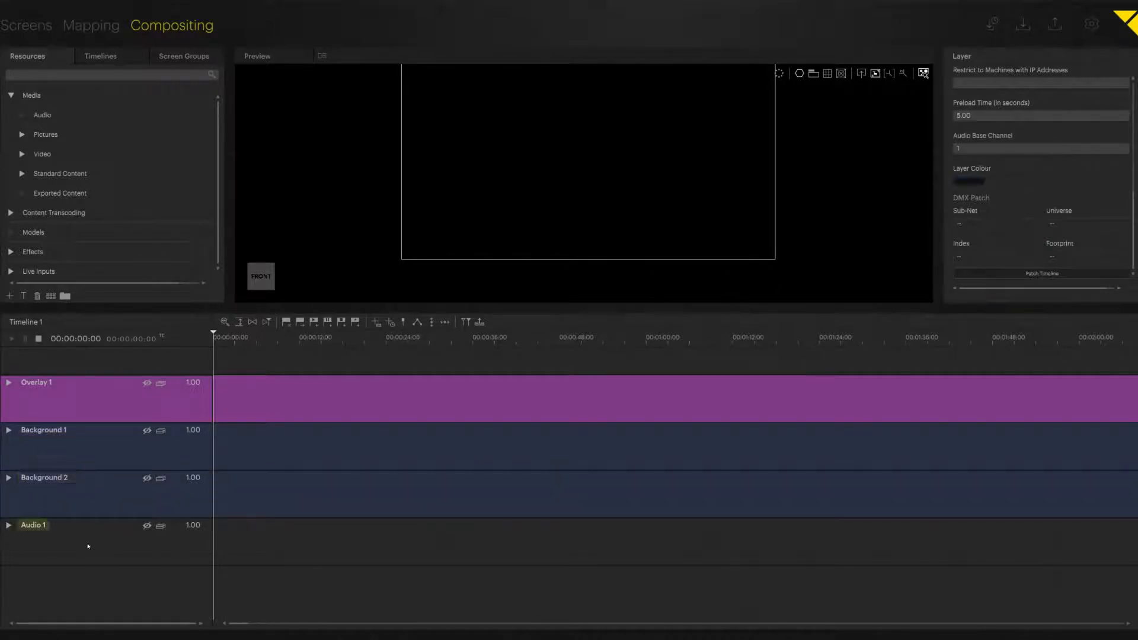
left_click(977, 181)
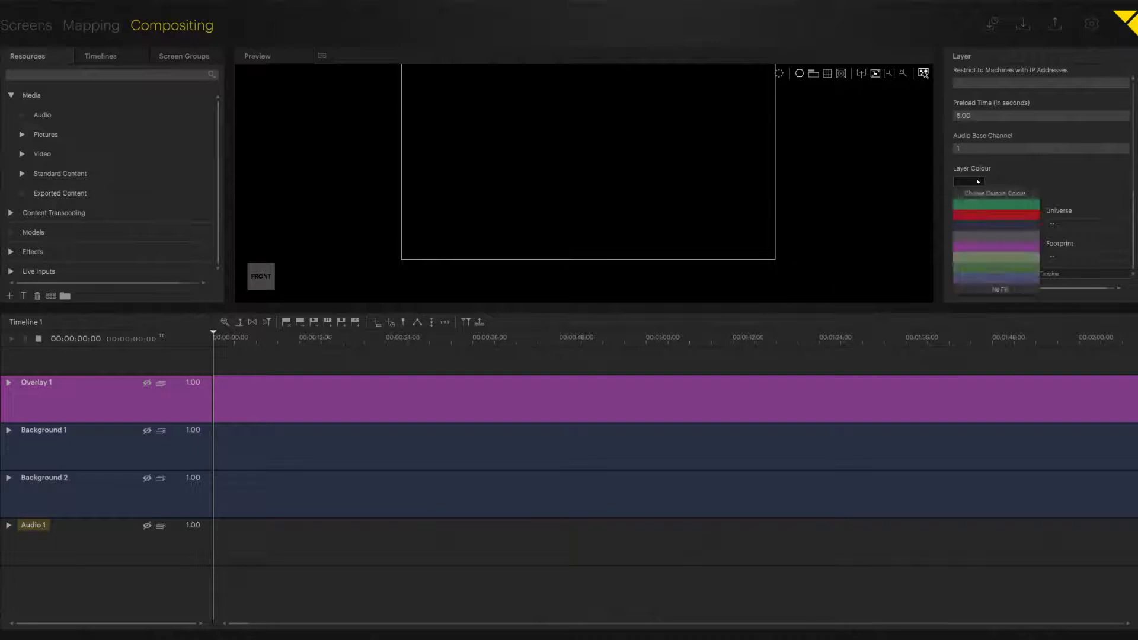
left_click(979, 218)
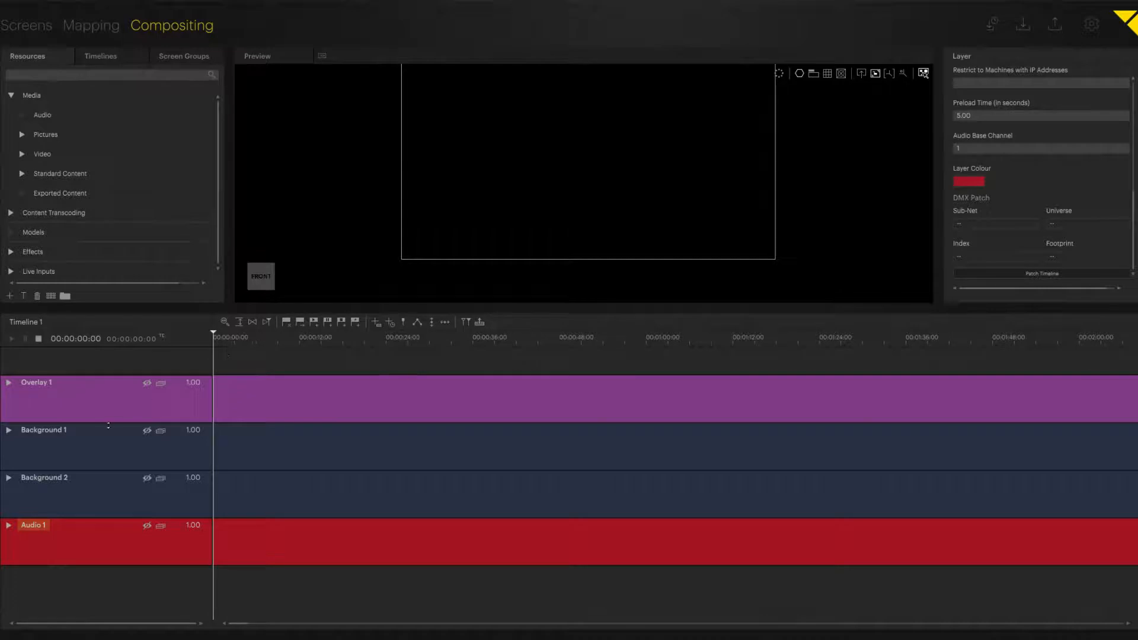
Reduce the height of the timeline layers, then shrink the timeline area and narrow the resources area to enlarge the preview
left_click(239, 322)
left_click_drag(273, 336, 262, 336)
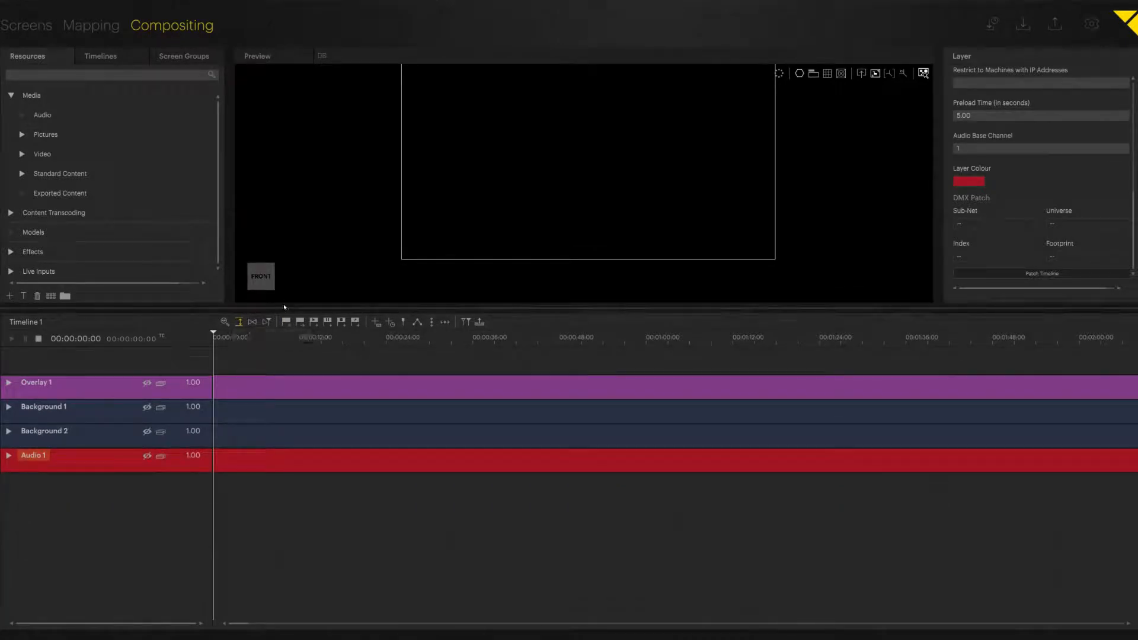
left_click_drag(279, 308, 276, 371)
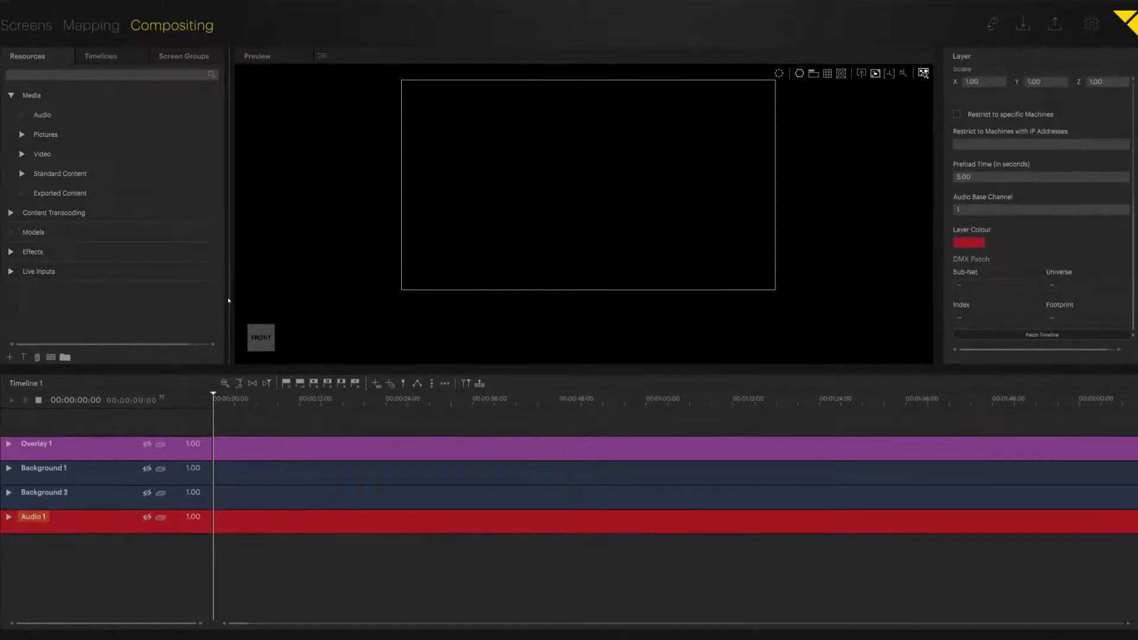
left_click_drag(229, 301, 202, 301)
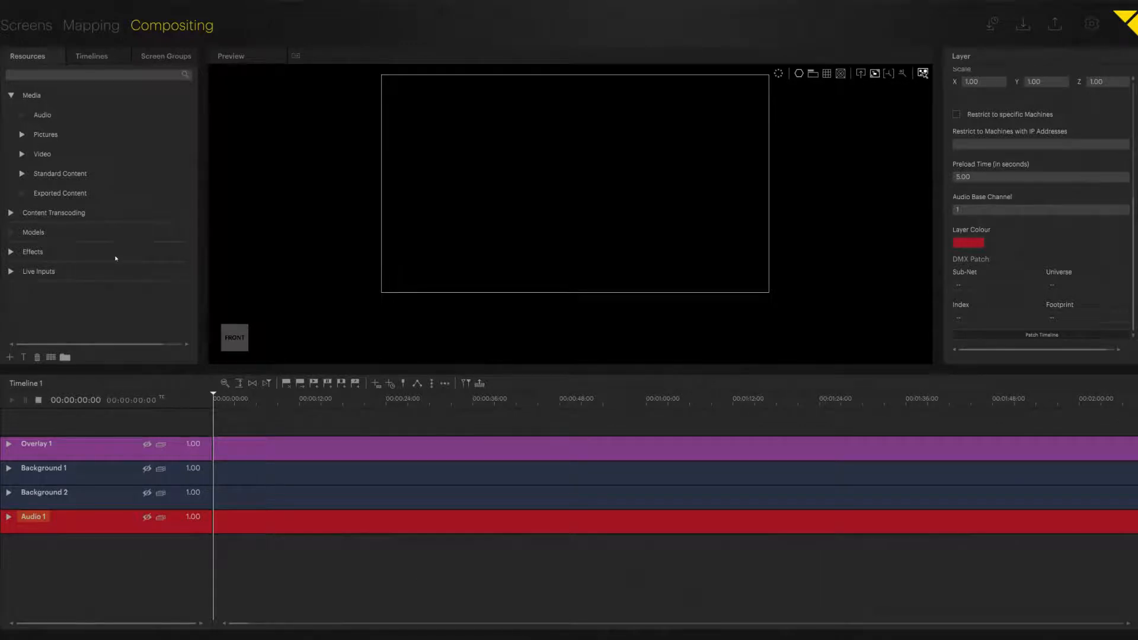
Expand the Pictures and Video media folders to their subfolders, leaving Standard Content collapsed
left_click(21, 135)
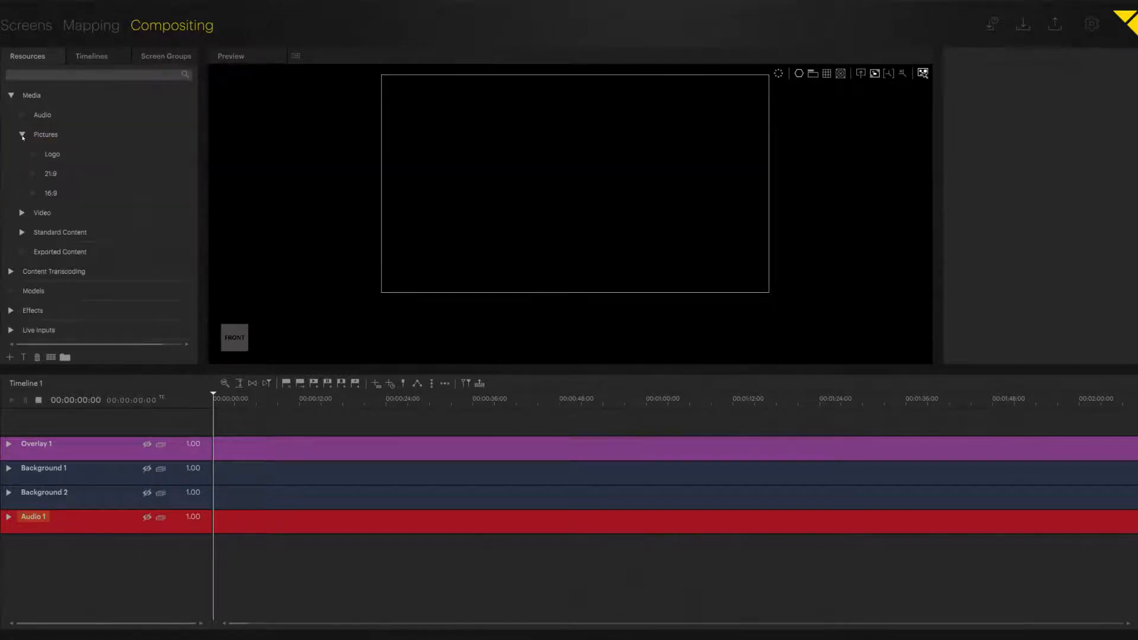
left_click(21, 213)
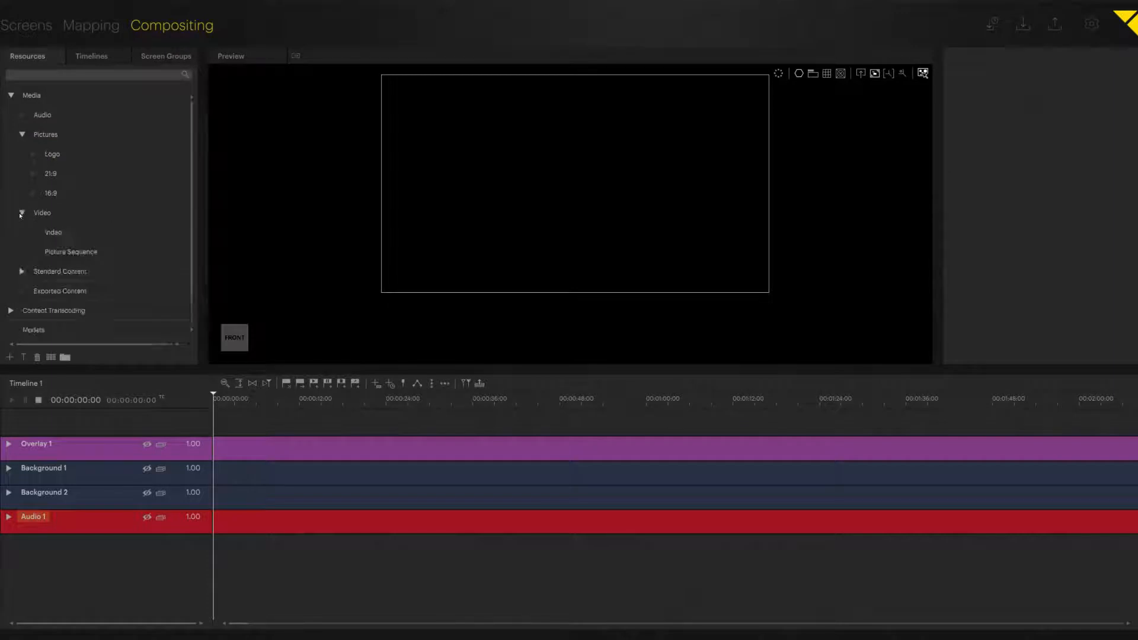
left_click(22, 271)
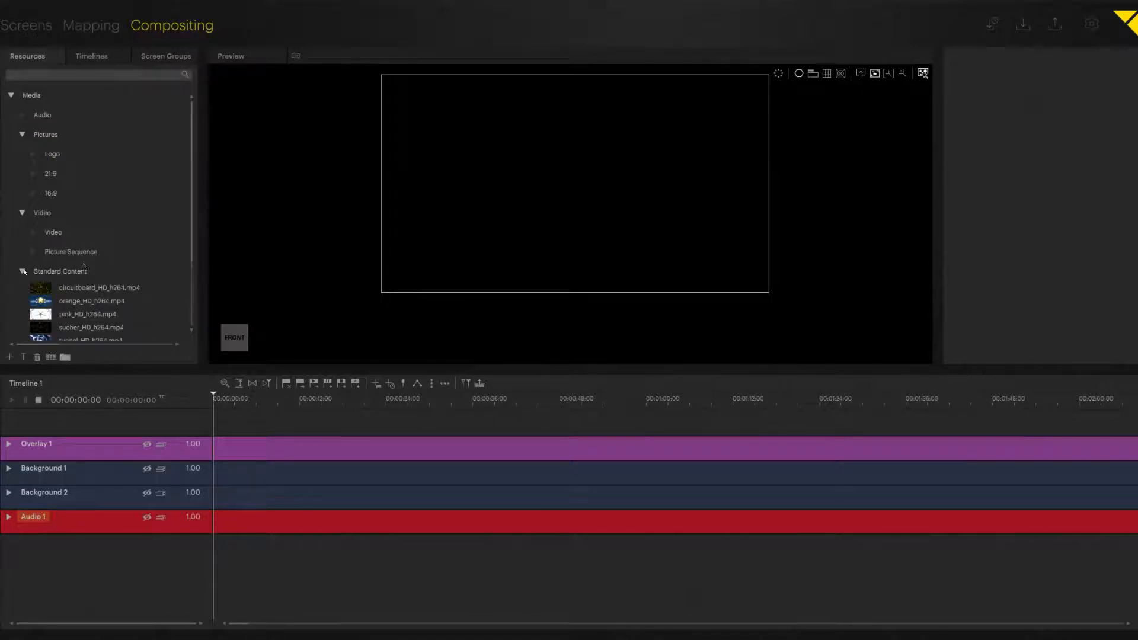
left_click(22, 271)
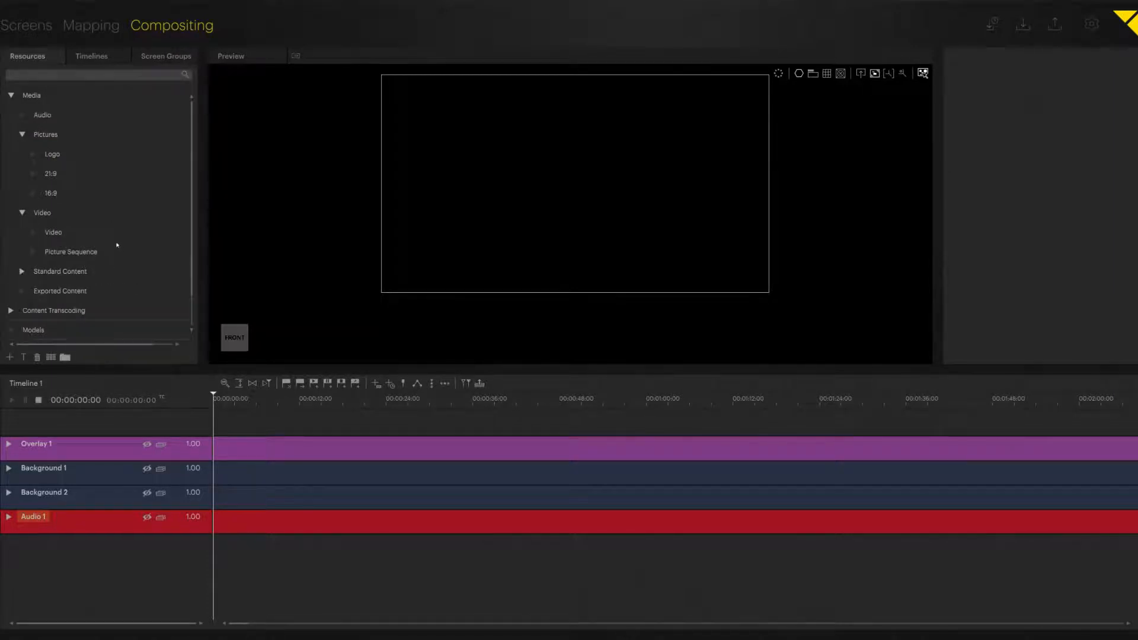
Switch to File Explorer and open the Content folder under Training & Documentation - Dokumente, Online Kurs via Teams, Tasks
key("super+e")
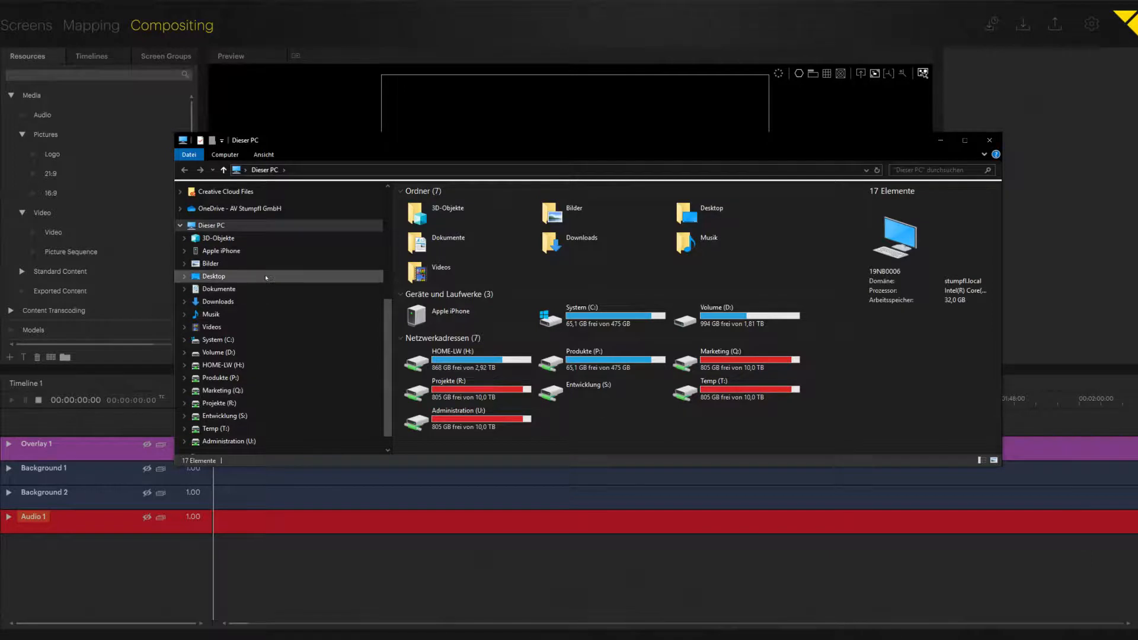
scroll(281, 280, "up", 4)
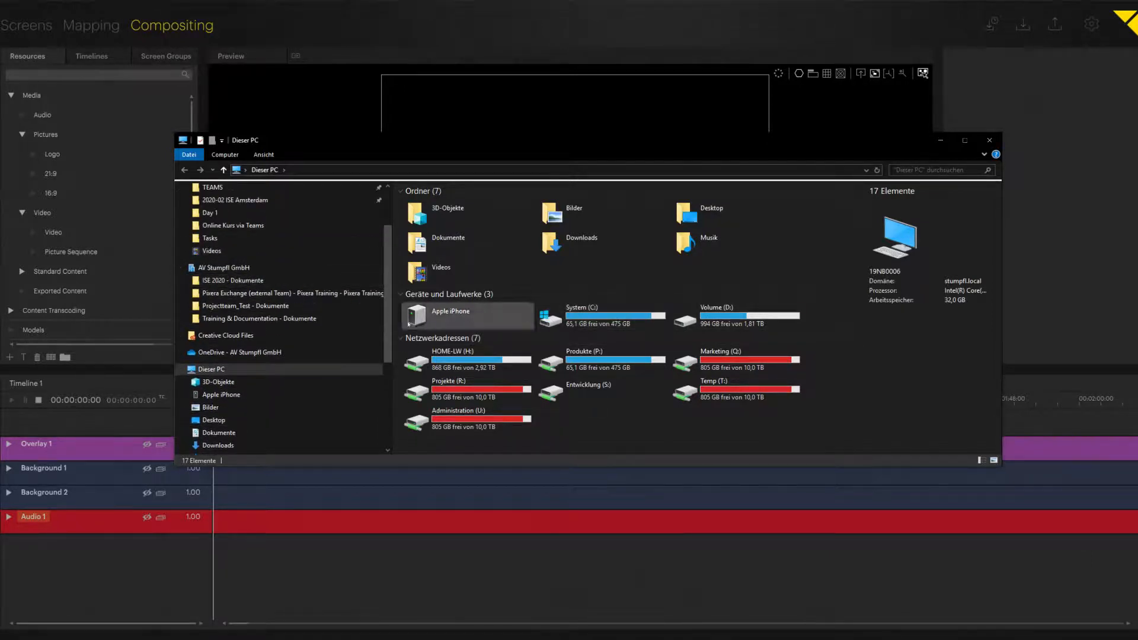
left_click(259, 318)
left_click(475, 224)
double_click(475, 225)
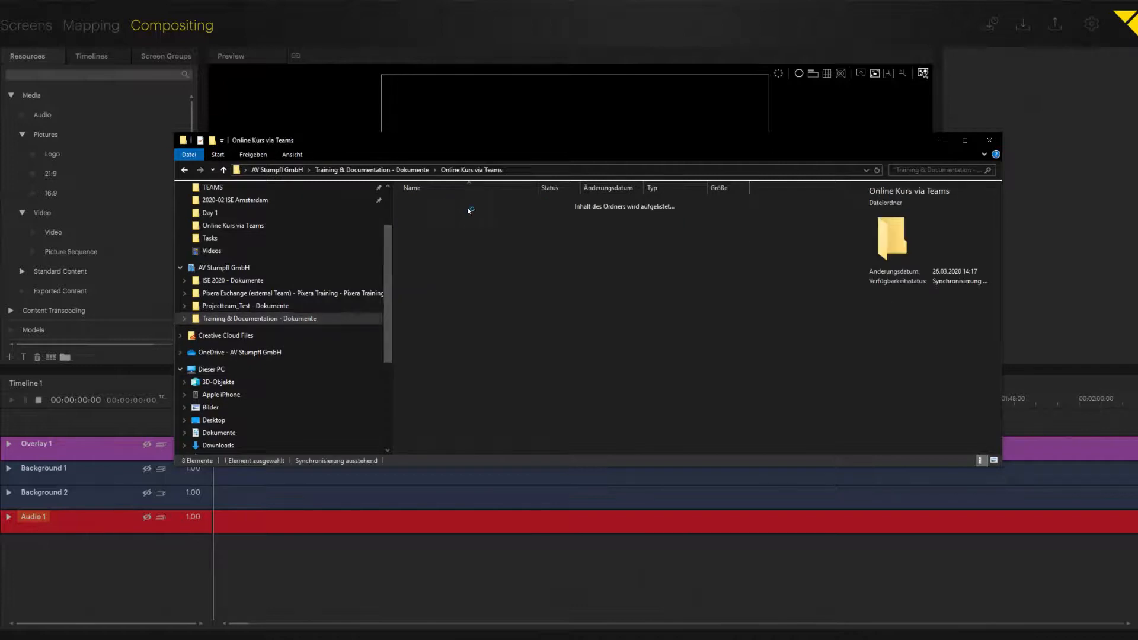
double_click(430, 204)
double_click(431, 205)
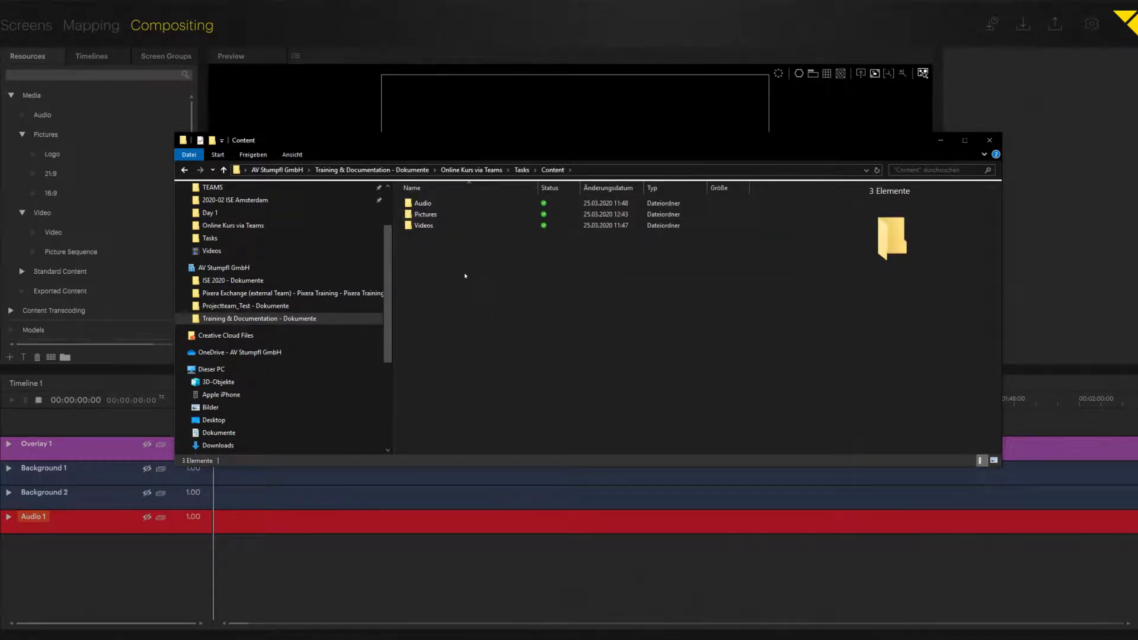
Import Picture 1.jpg to Picture 4.jpg from the Pictures 16to9 folder into the 16:9 resource folder as individual images, not a sequence
double_click(422, 215)
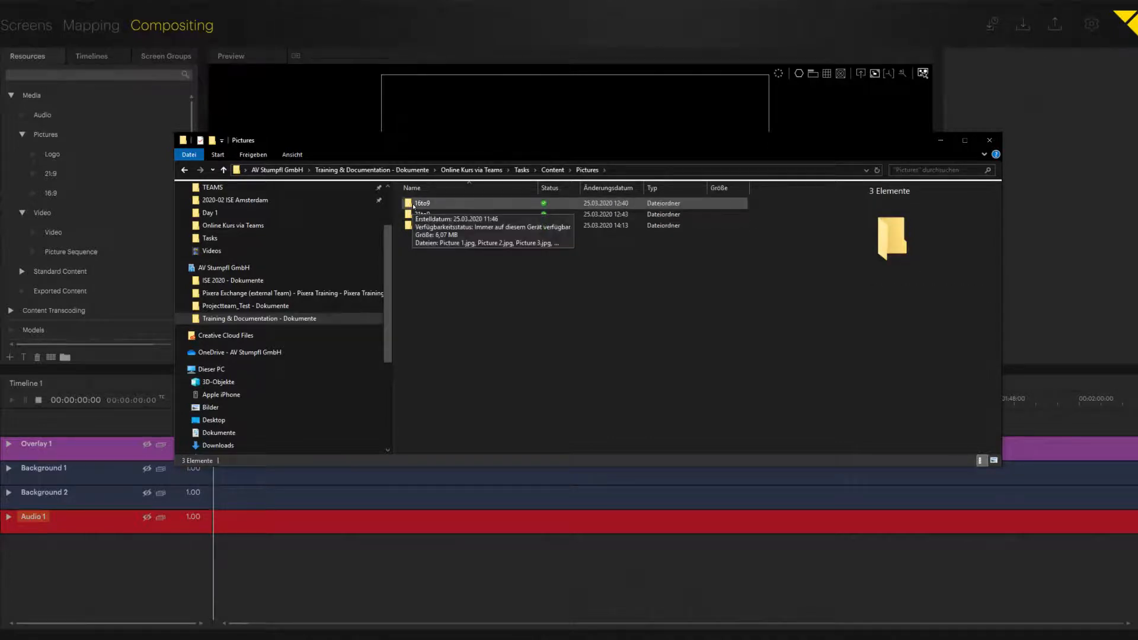
double_click(412, 204)
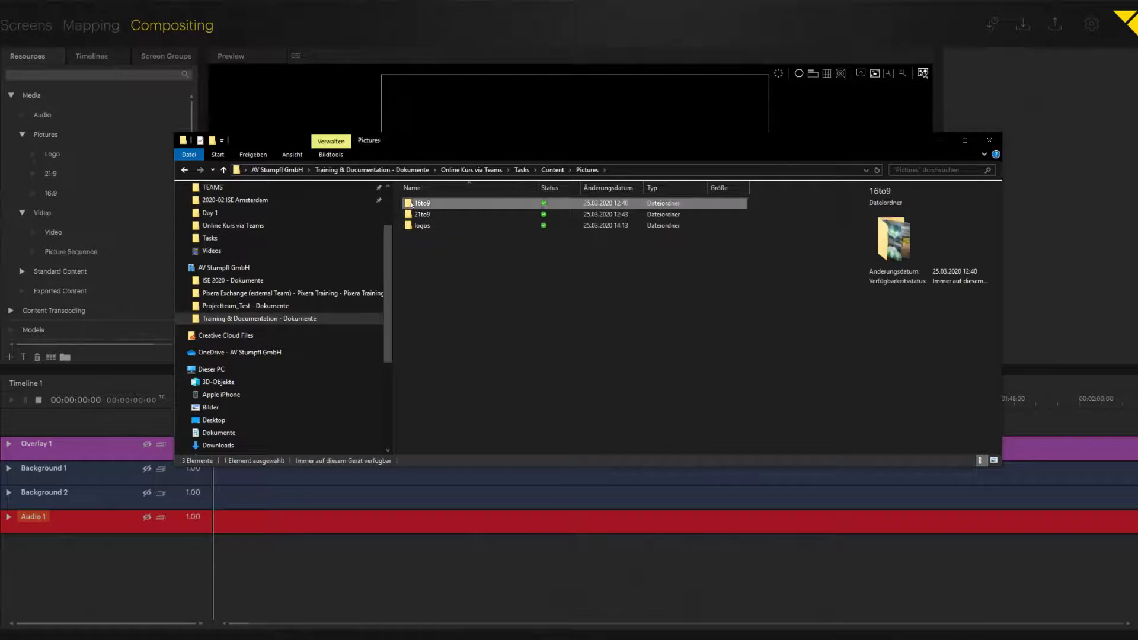
left_click_drag(689, 274, 80, 194)
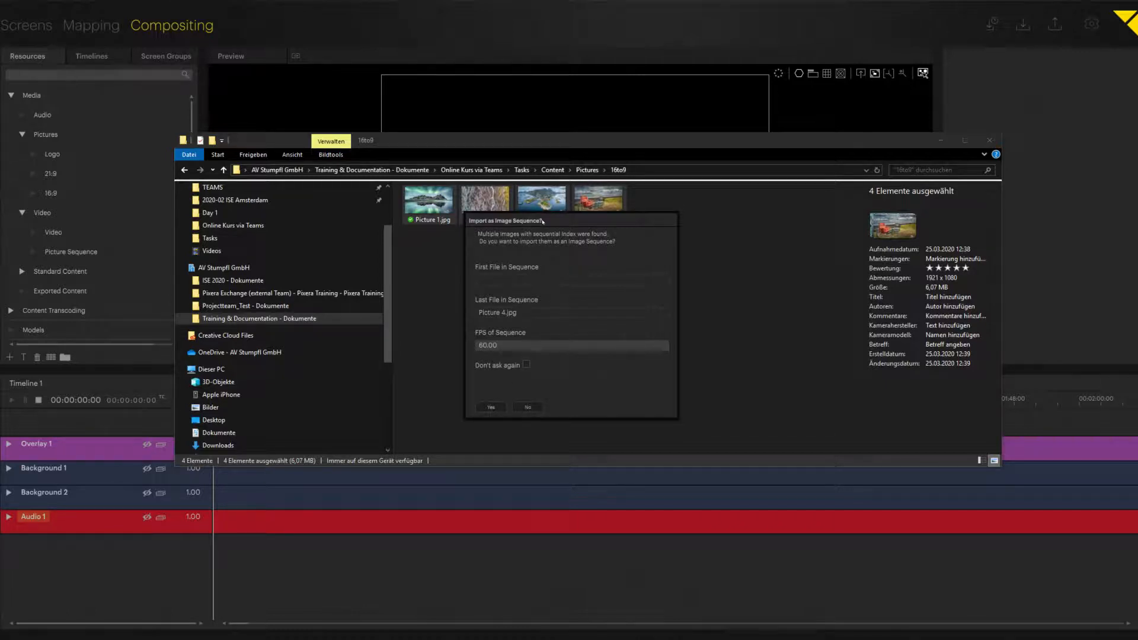
left_click_drag(543, 221, 524, 243)
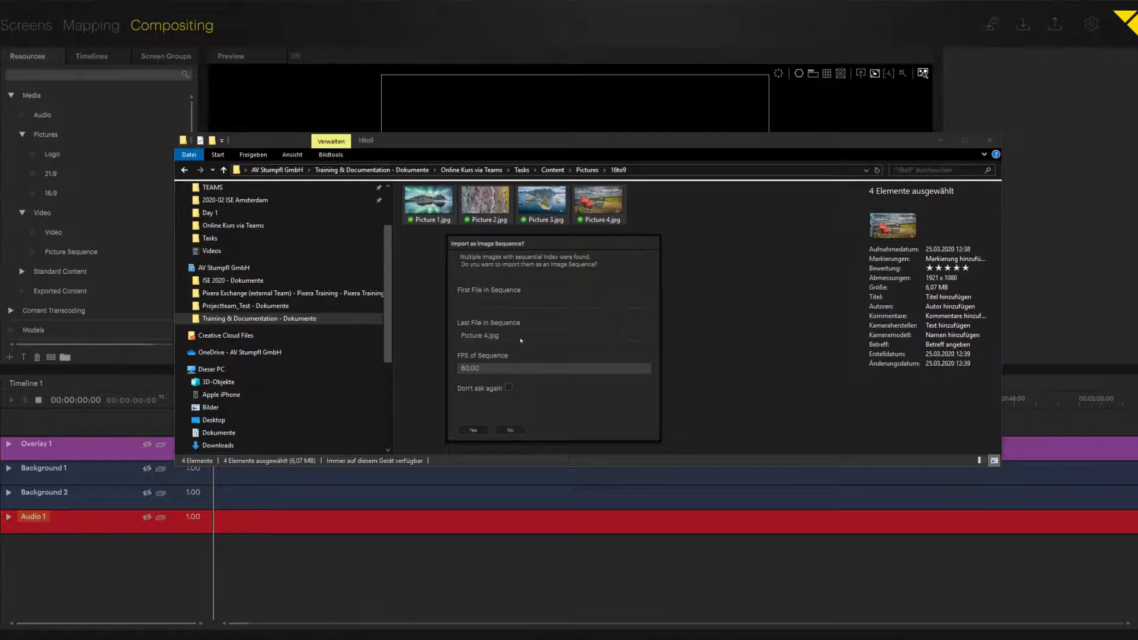
left_click(515, 430)
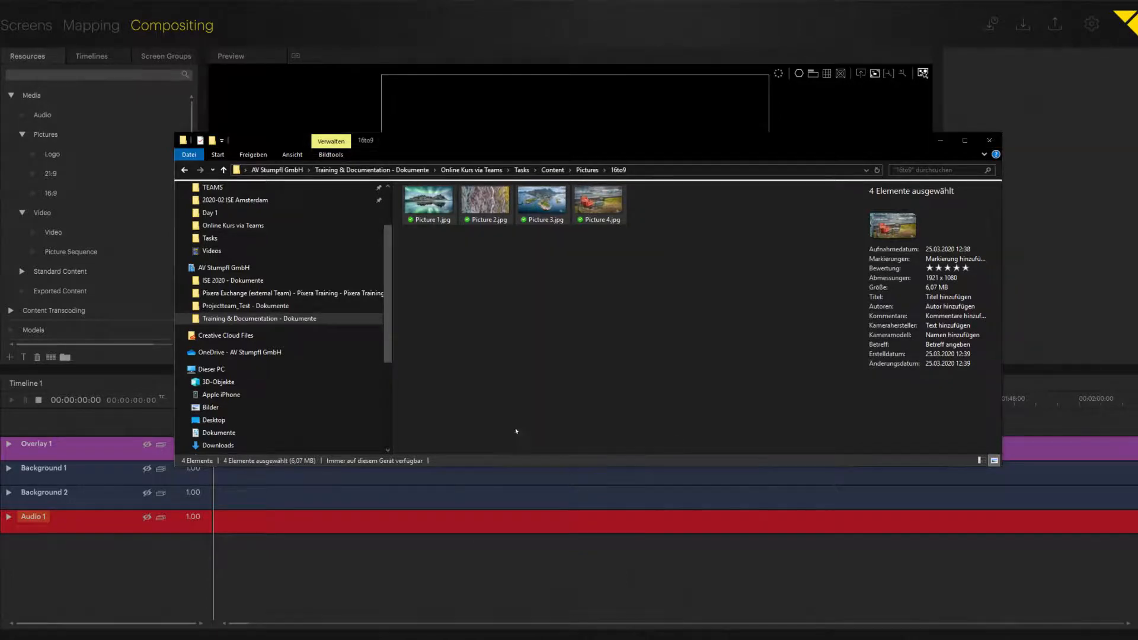
left_click(482, 322)
key("alt+Left")
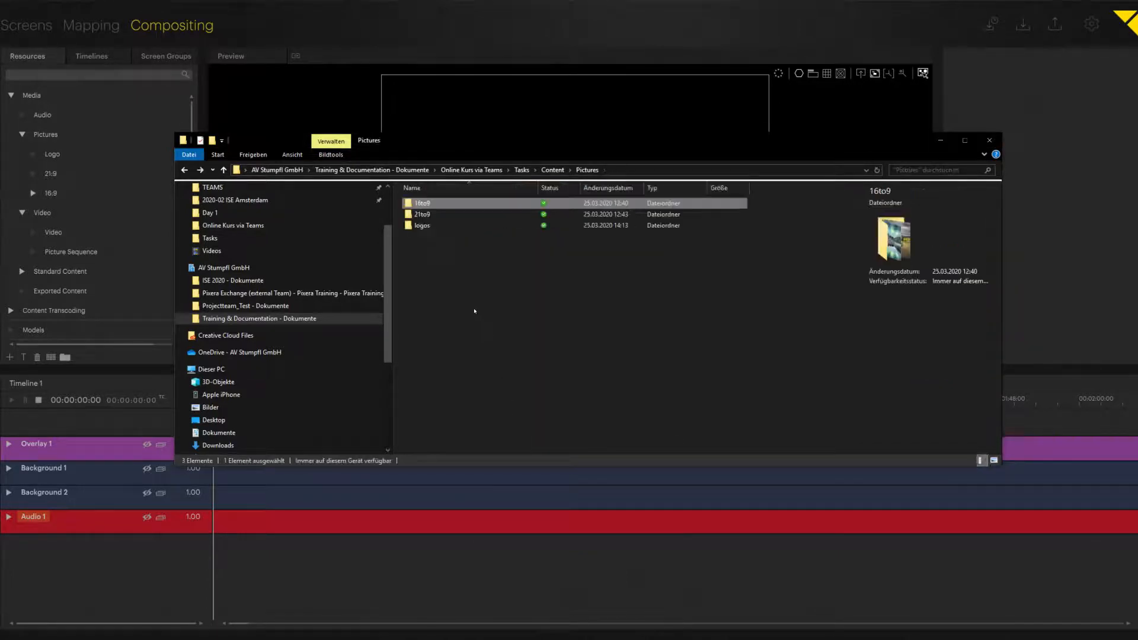
Import Panorama 1.jpg to Panorama 3.jpg from the 21to9 pictures folder into the 21:9 resource folder as individual images
left_click(422, 216)
double_click(422, 215)
left_click_drag(615, 273, 58, 179)
left_click(528, 404)
key("alt+Left")
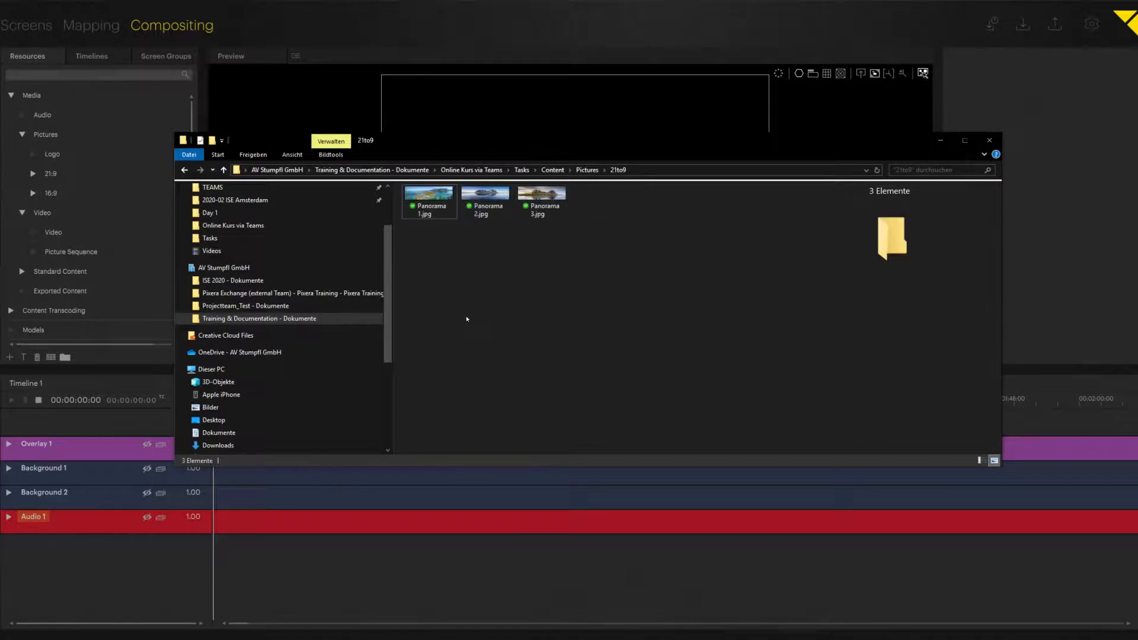
Import Logo 1.png to Logo 3.png from the logos folder into the Logo resource folder as individual images
left_click(422, 225)
double_click(429, 225)
left_click_drag(602, 244, 77, 154)
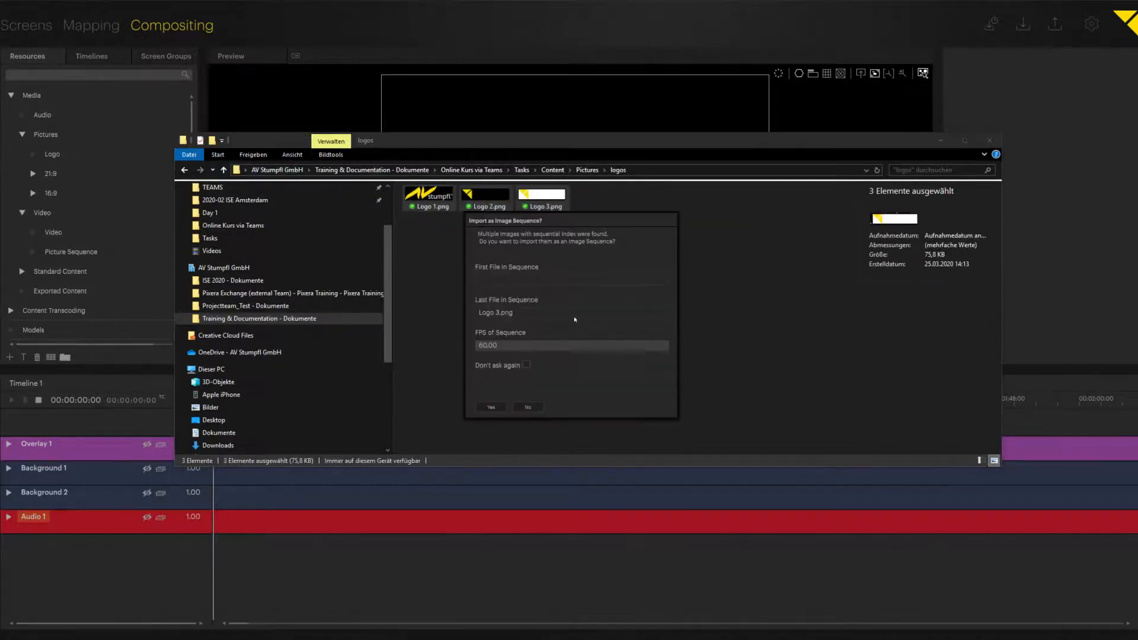
left_click(528, 408)
left_click(495, 320)
key("alt+Left")
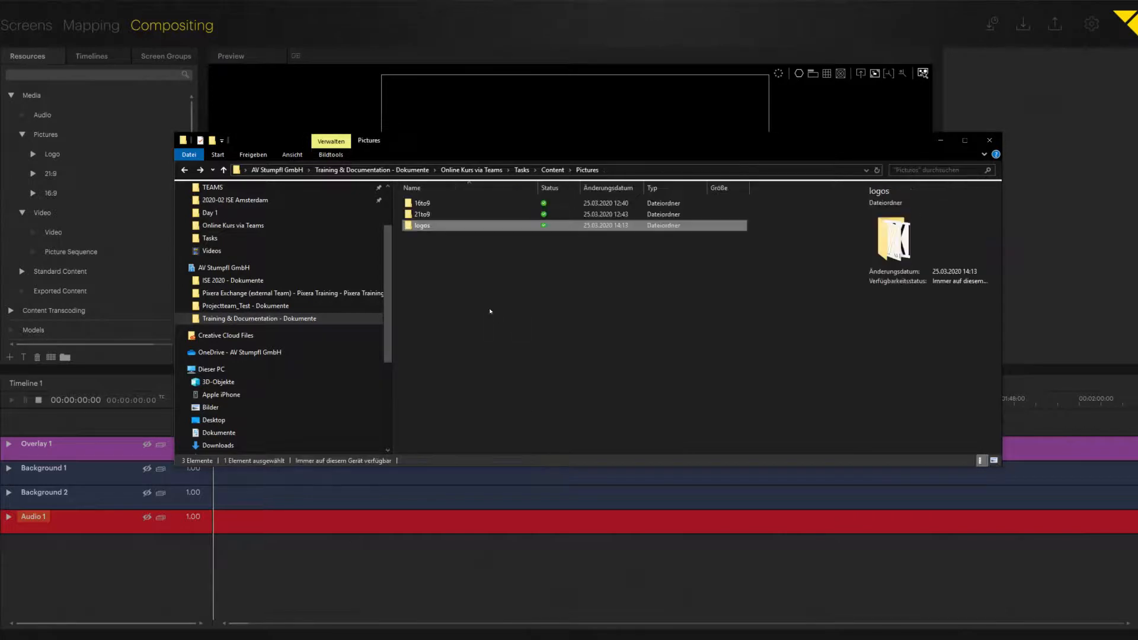
Import video1.mov to video4.mov from the Videos 16to9 folder into the Video resource subfolder
key("alt+Left")
double_click(424, 226)
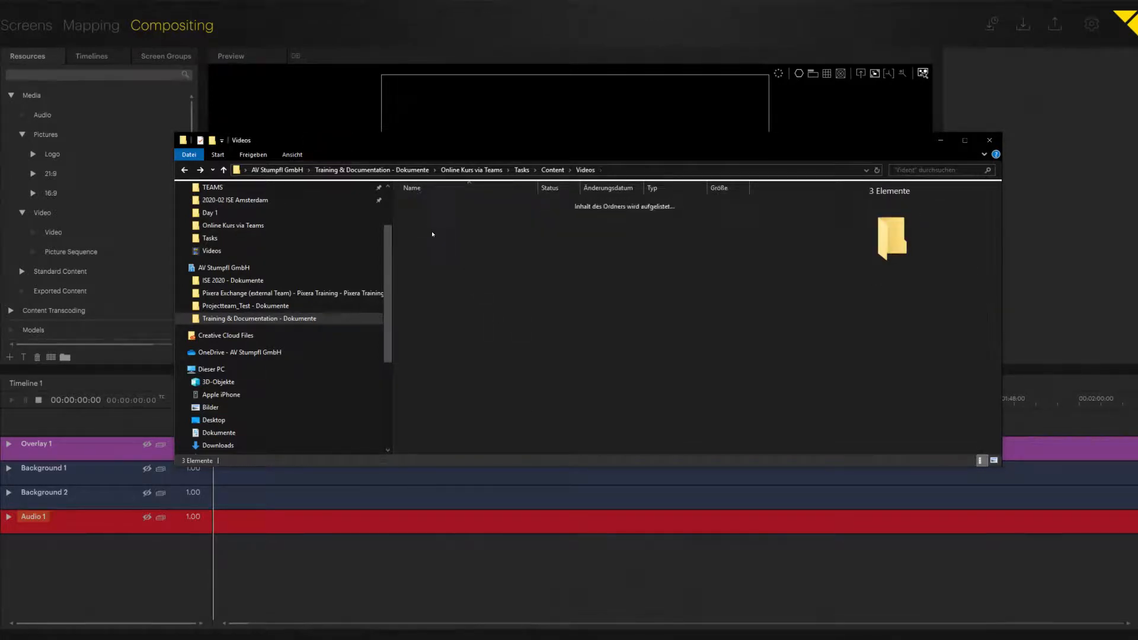
left_click(58, 235)
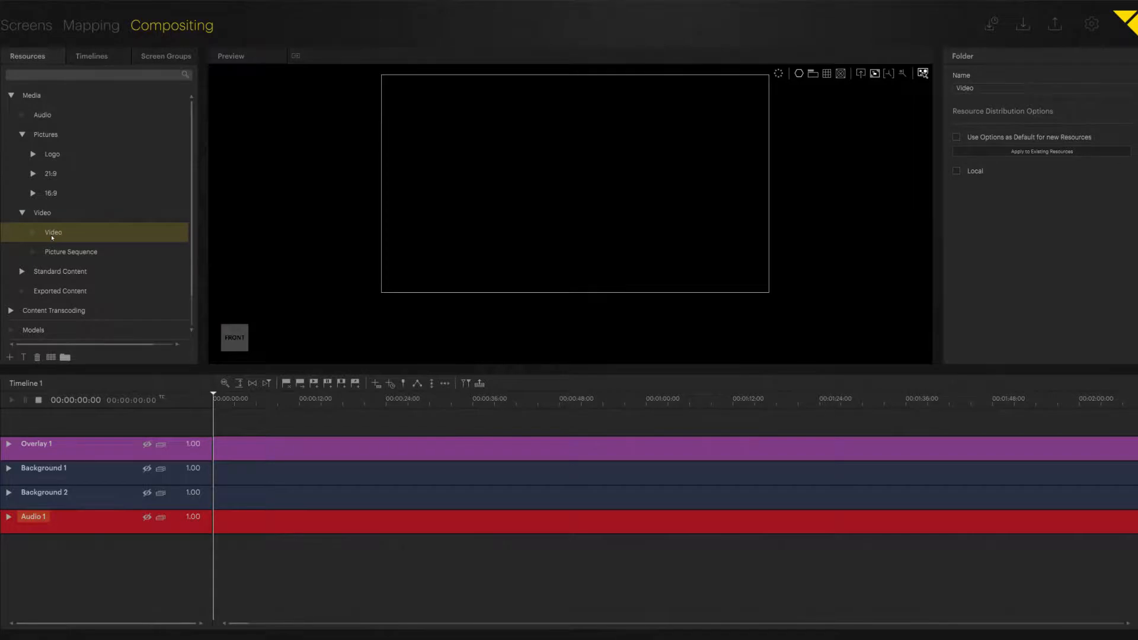
key("alt+Tab")
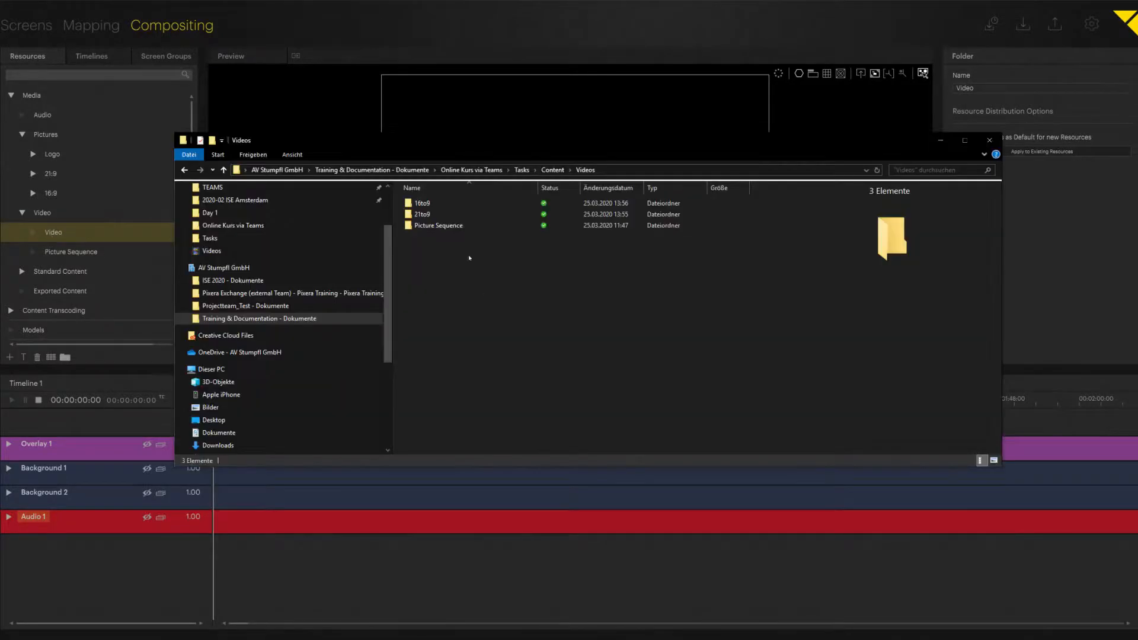
double_click(422, 203)
left_click_drag(687, 266, 434, 206)
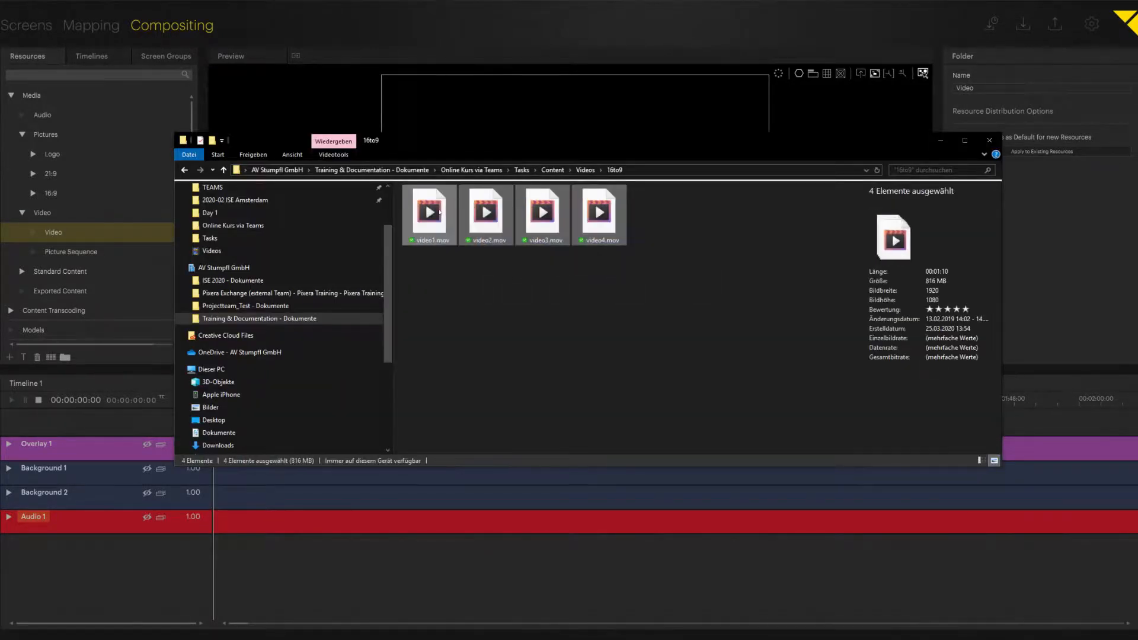
left_click(505, 295)
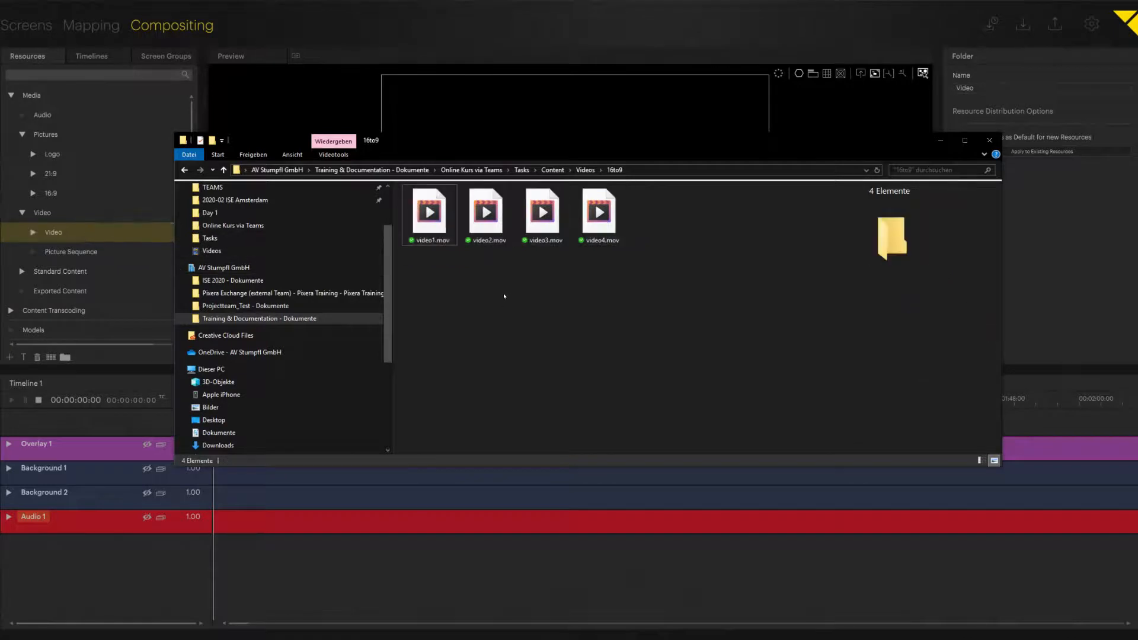
Import Widescreen.mov from the Videos 21to9 folder into the Video resource subfolder
key("alt+Left")
left_click(432, 219)
double_click(422, 214)
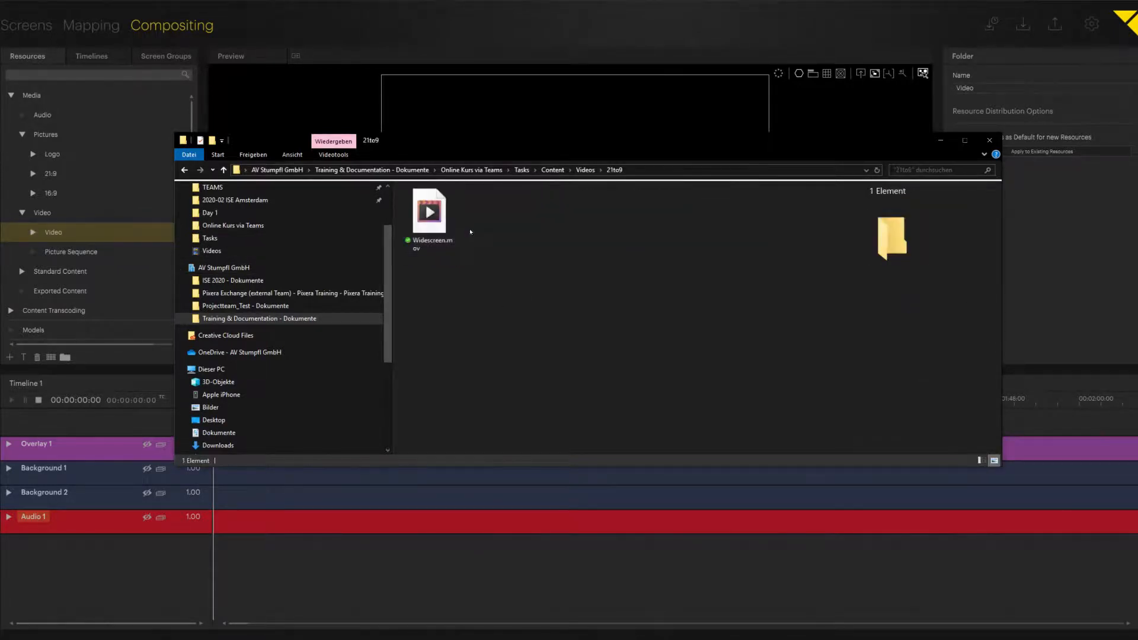
left_click_drag(436, 222, 44, 239)
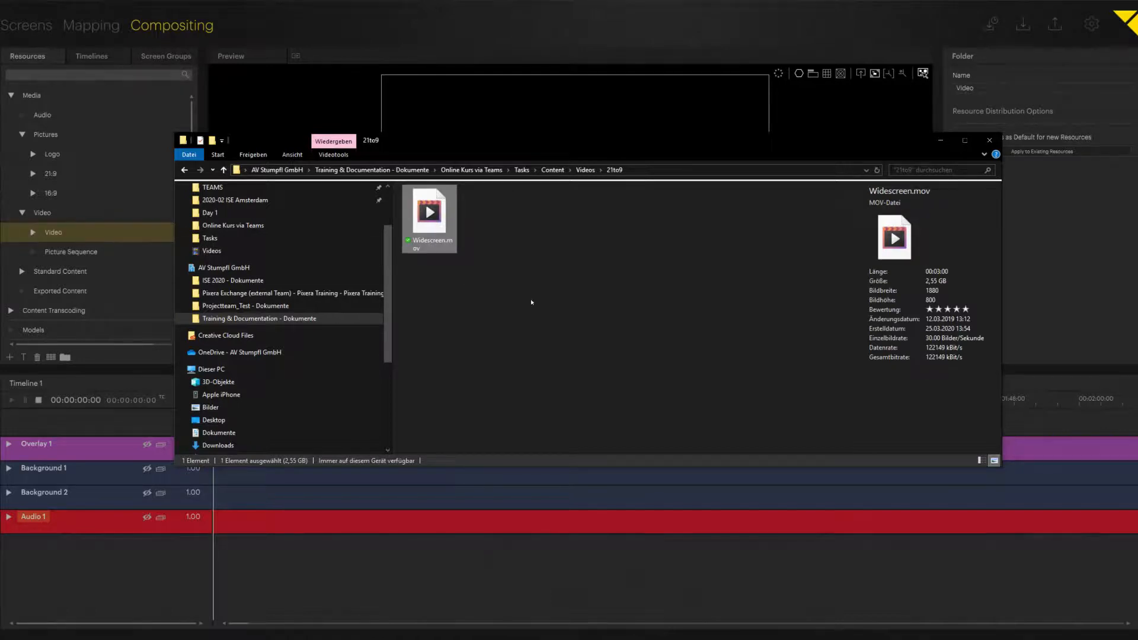
Import the Corvette frames, starting from Corvette_60fps_00001.dds, into the Picture Sequence resource folder as a 60 fps image sequence
key("alt+Left")
left_click(420, 227)
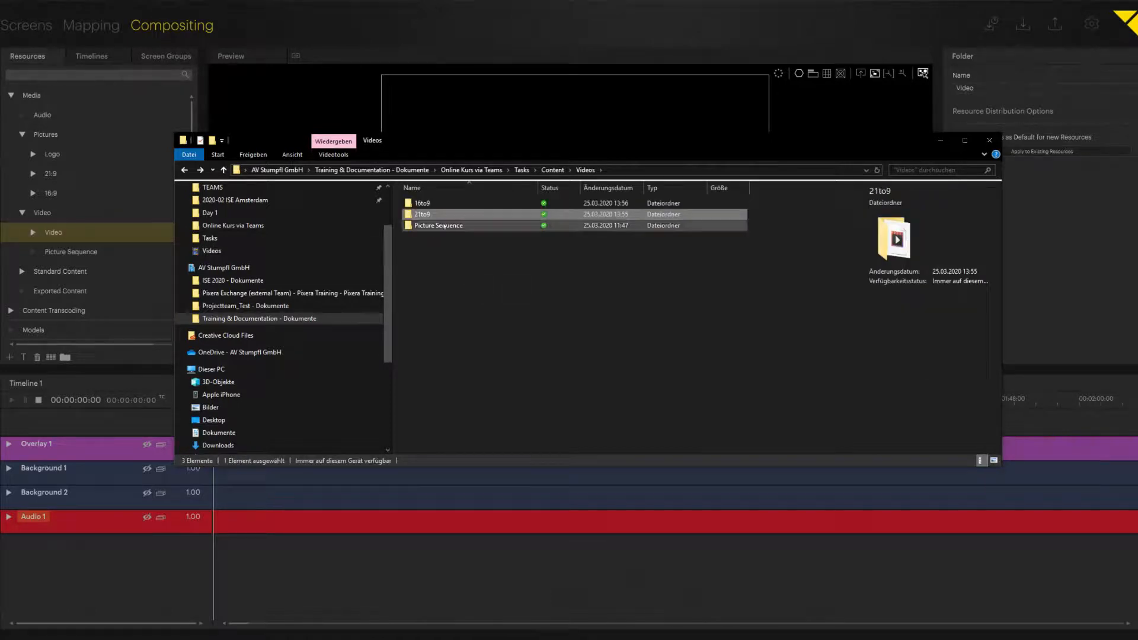
double_click(416, 228)
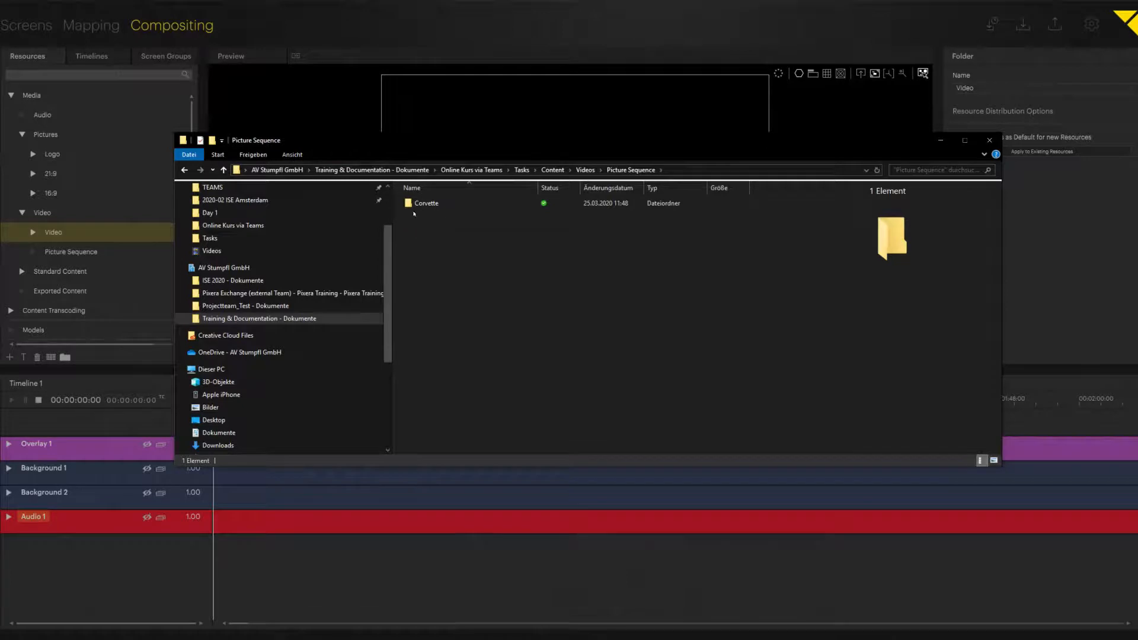
double_click(422, 204)
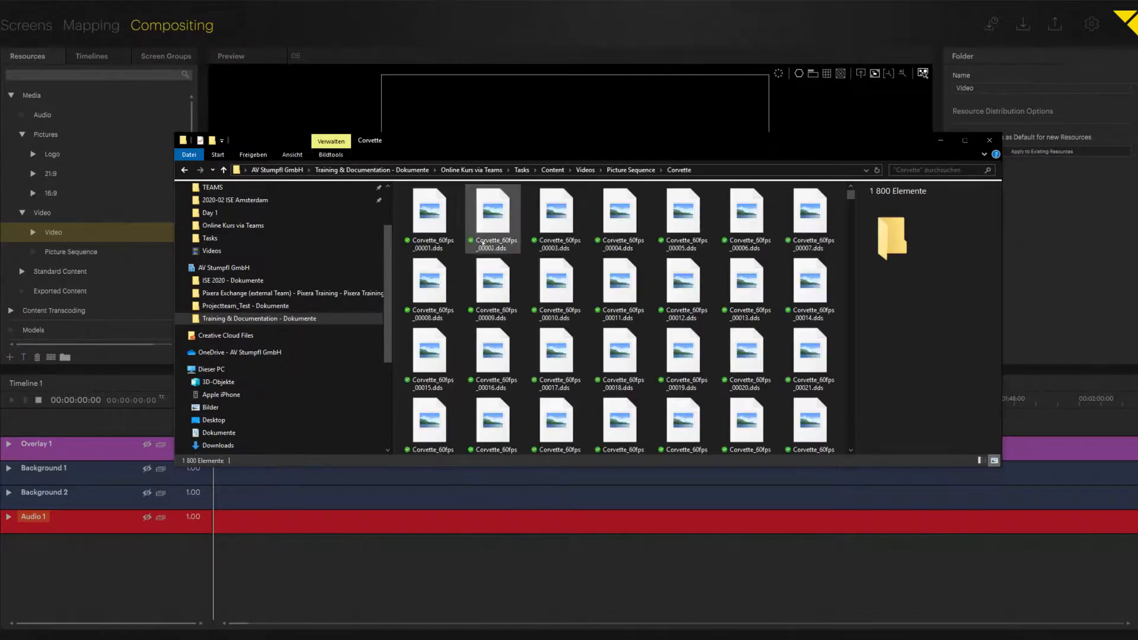
left_click_drag(429, 216, 66, 256)
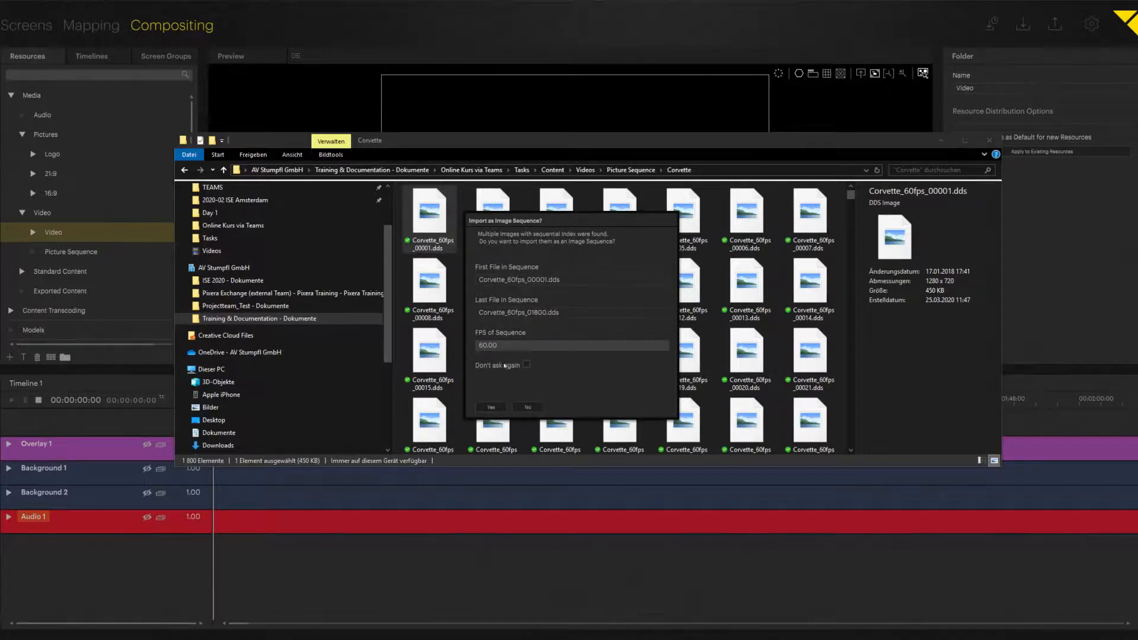
left_click(491, 408)
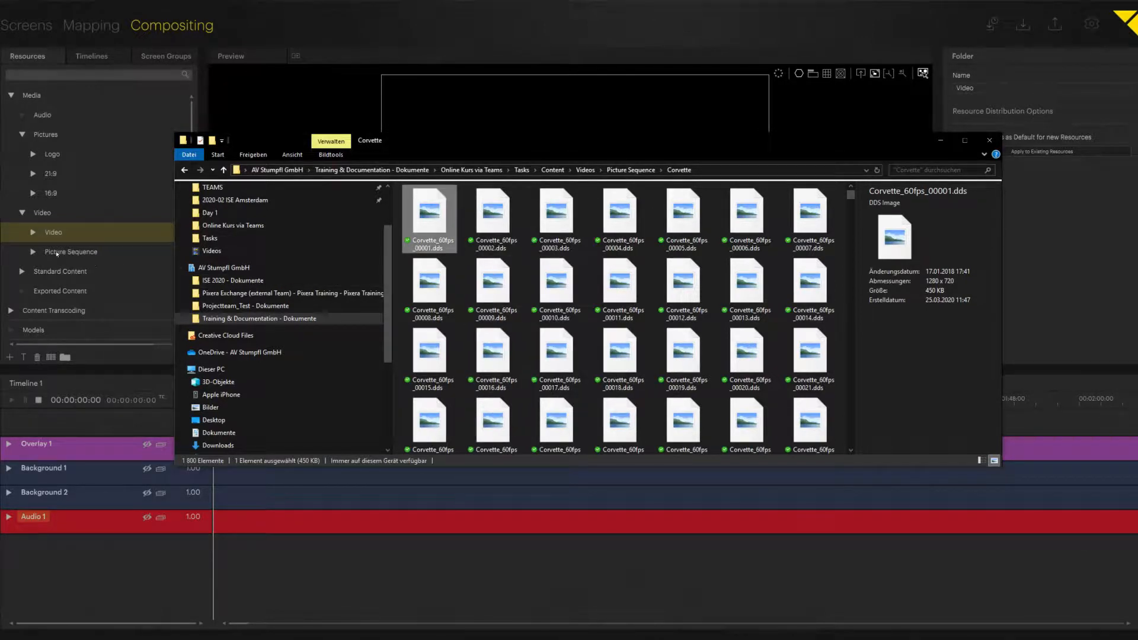
Import the two music tracks from the Content folder's Audio subfolder into the Audio resource folder
scroll(504, 271, "down", 2)
key("alt+Left")
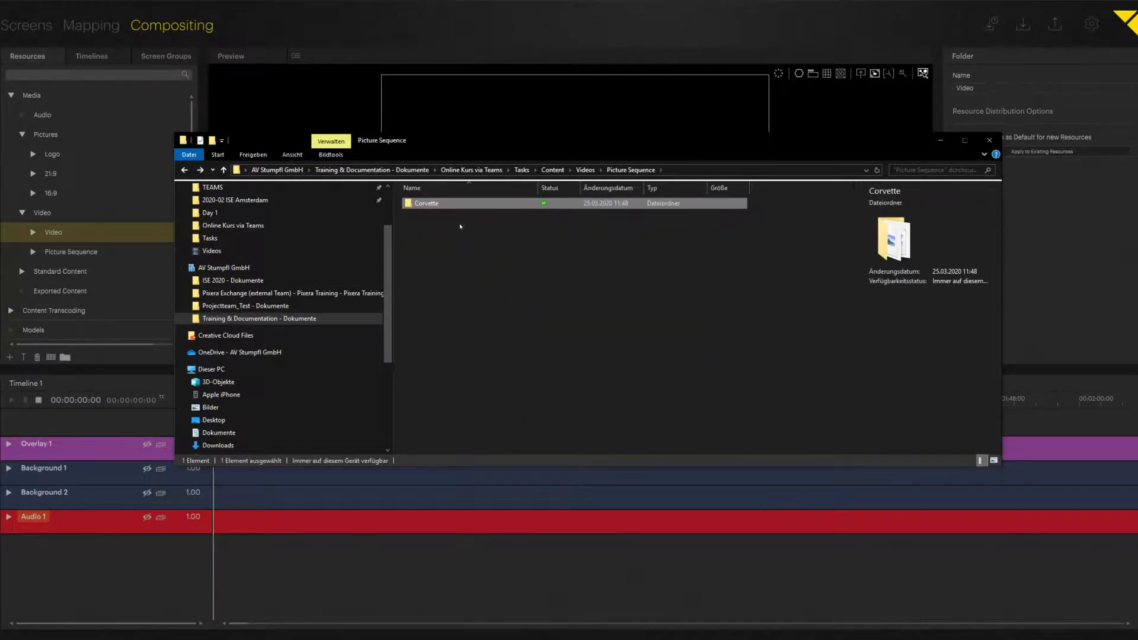
key("alt+Left")
key("alt+Left")
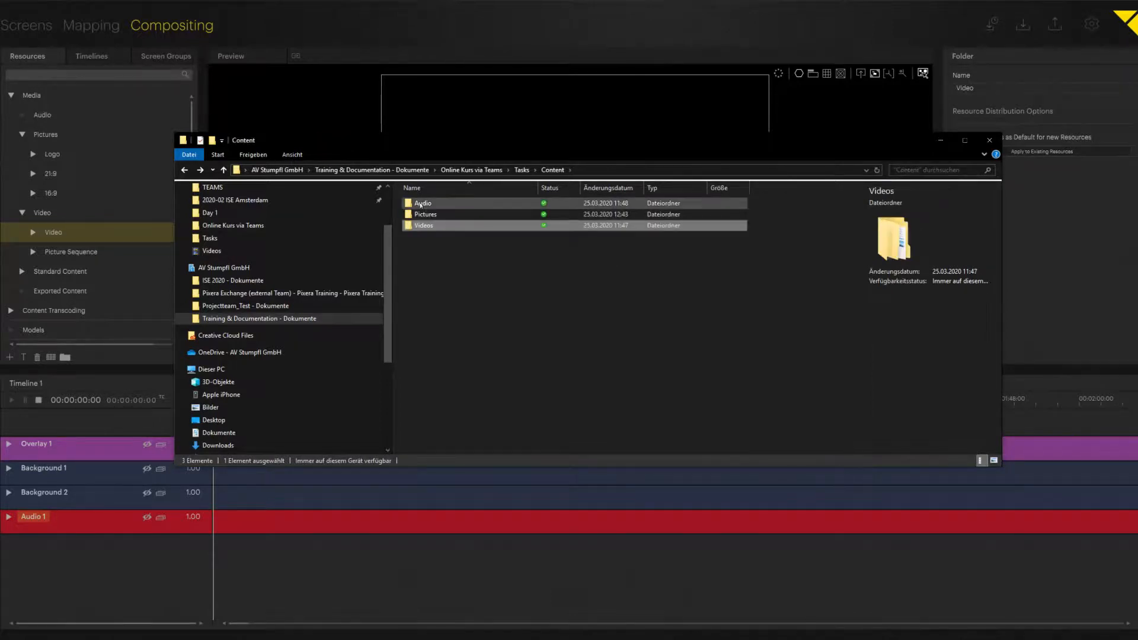
double_click(420, 204)
left_click_drag(535, 265, 35, 121)
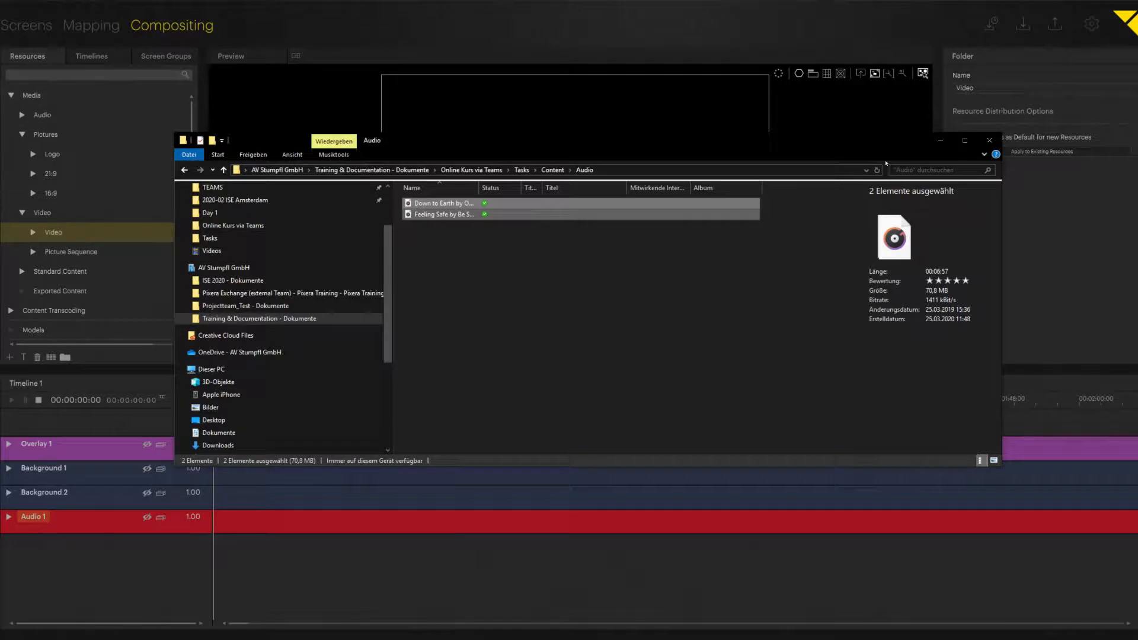
left_click(940, 140)
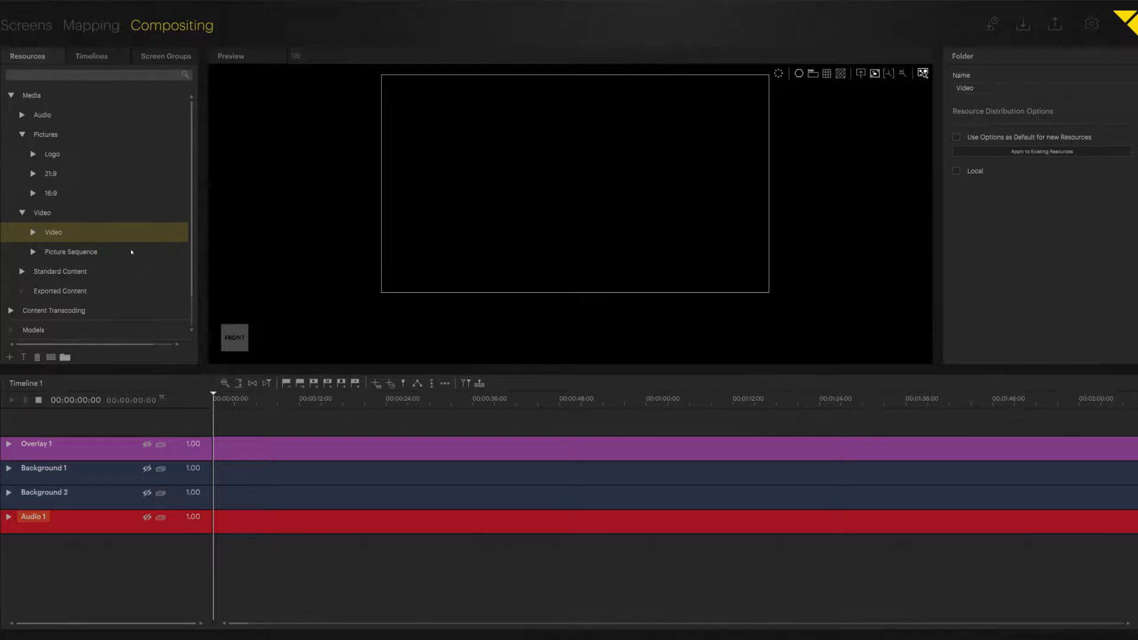
Check the Corvette sequence's properties in the Picture Sequence folder and collapse the Pictures and Video resource folders
left_click(33, 252)
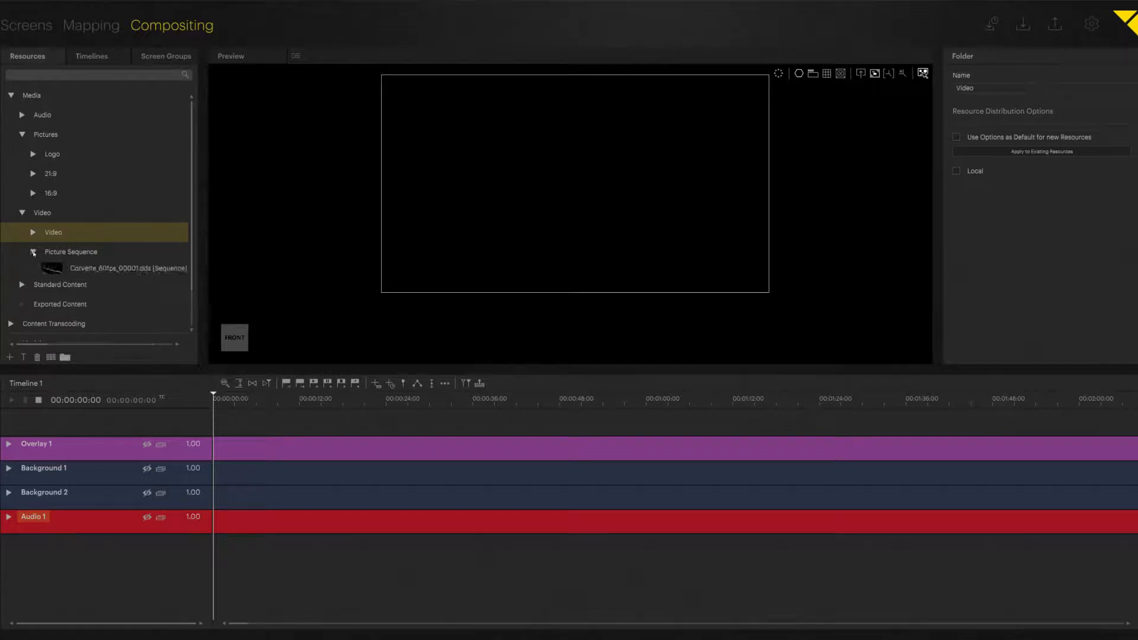
left_click(94, 270)
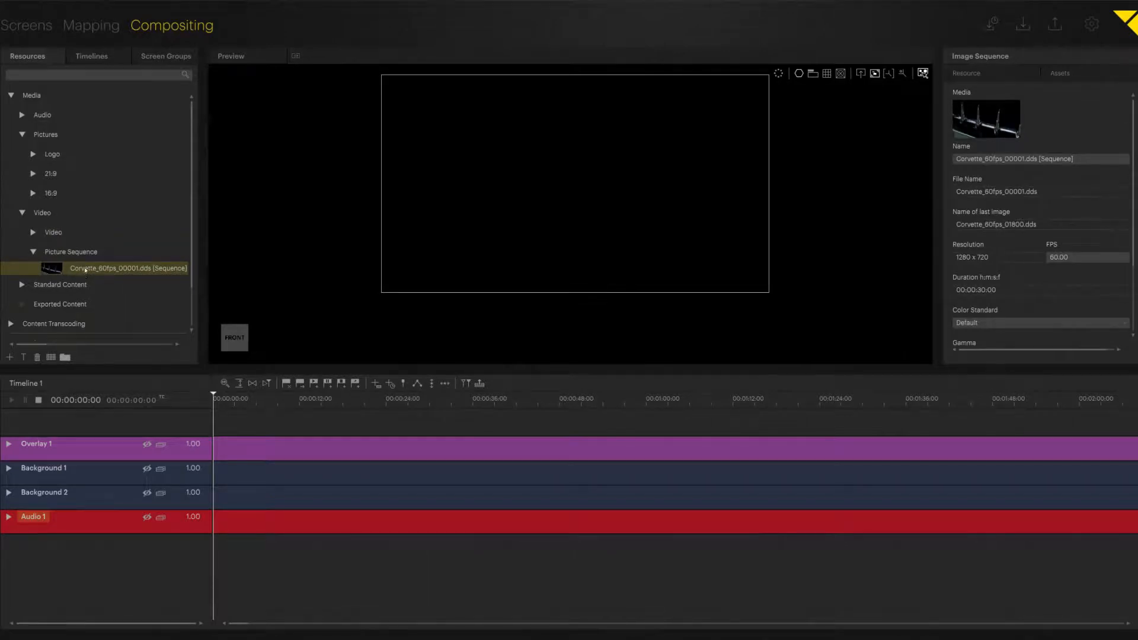
left_click(34, 252)
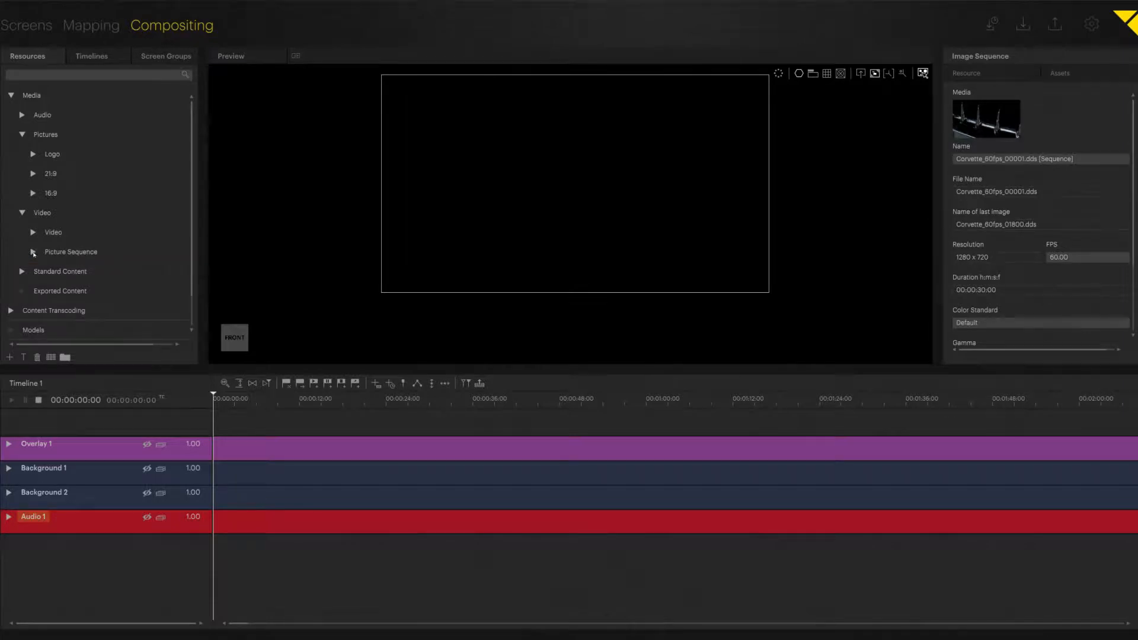
left_click(33, 252)
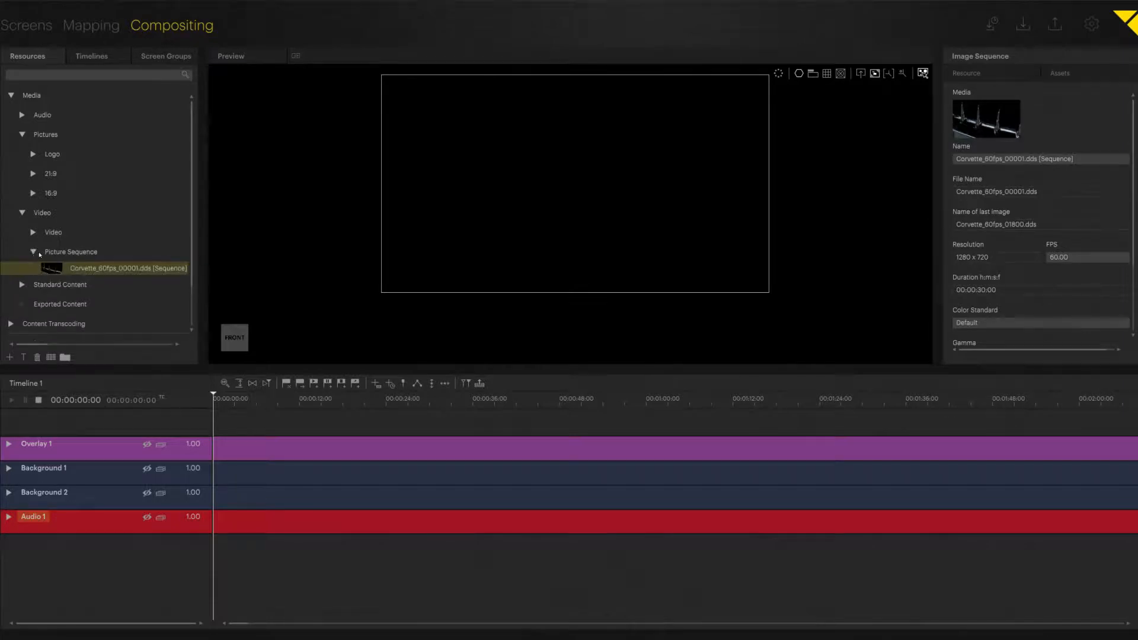
left_click(33, 253)
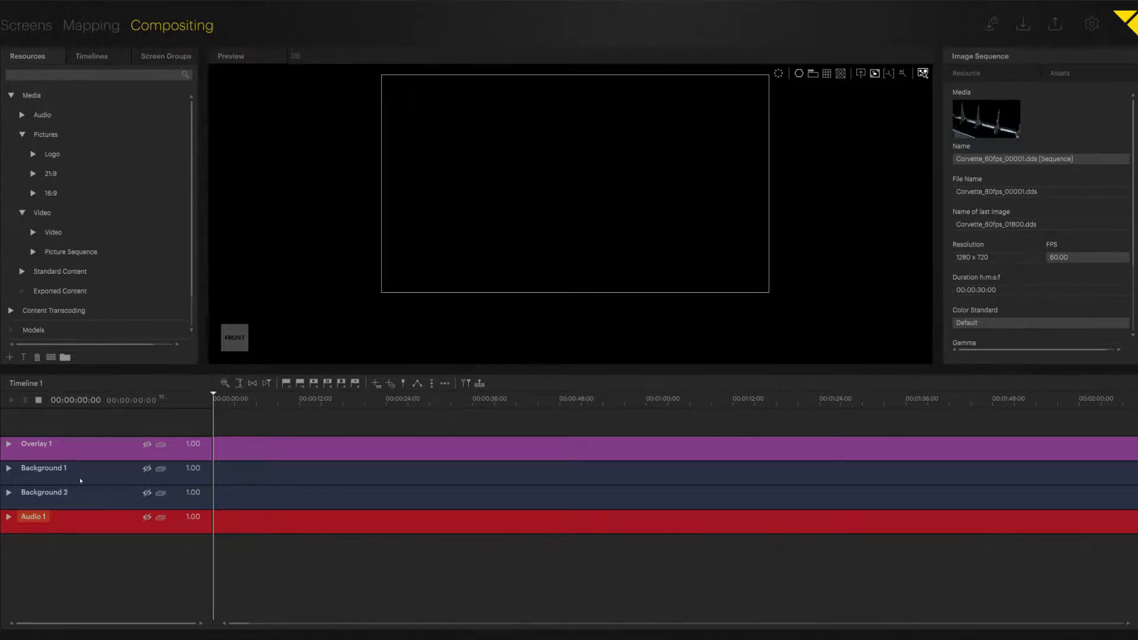
left_click(22, 134)
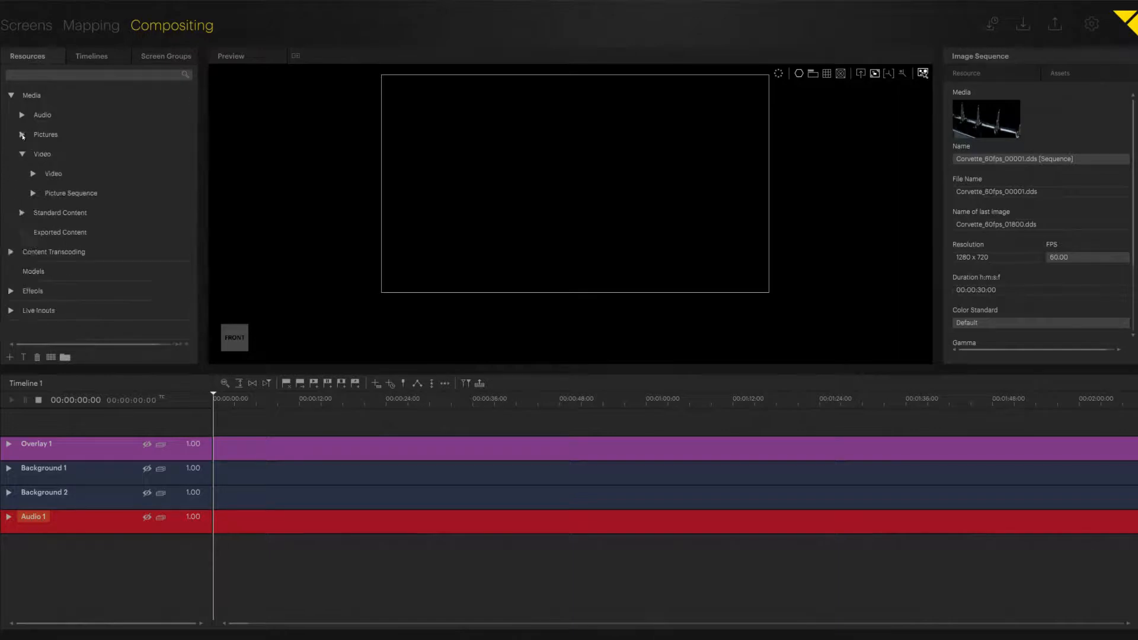
left_click(22, 153)
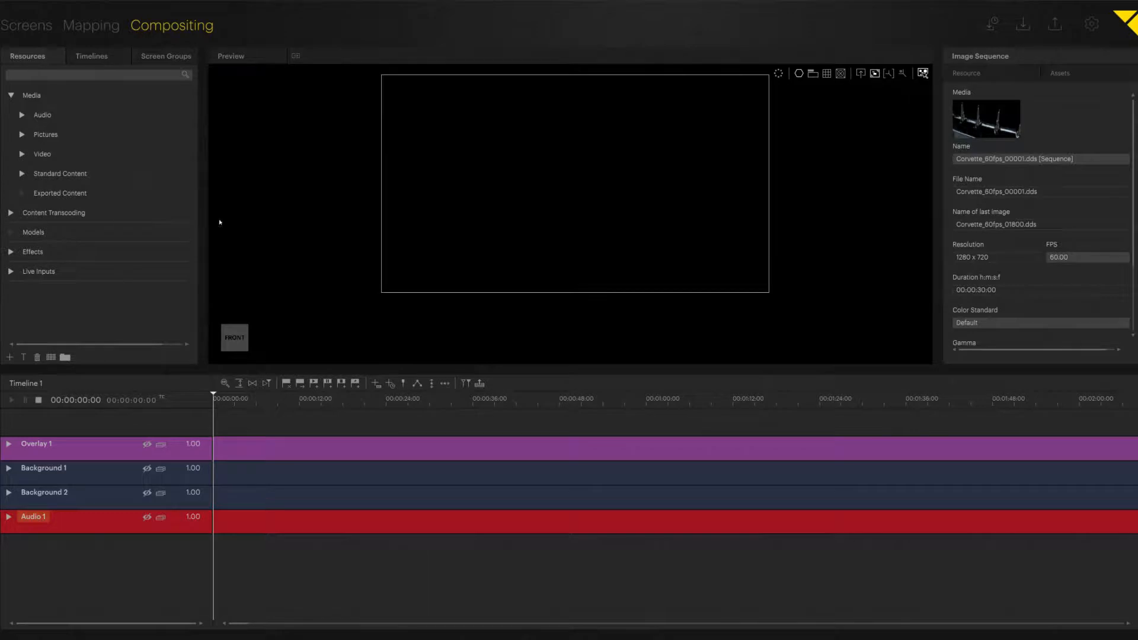
Review the Screens and Mapping workspaces and return to the Compositing workspace
left_click_drag(482, 214, 488, 238)
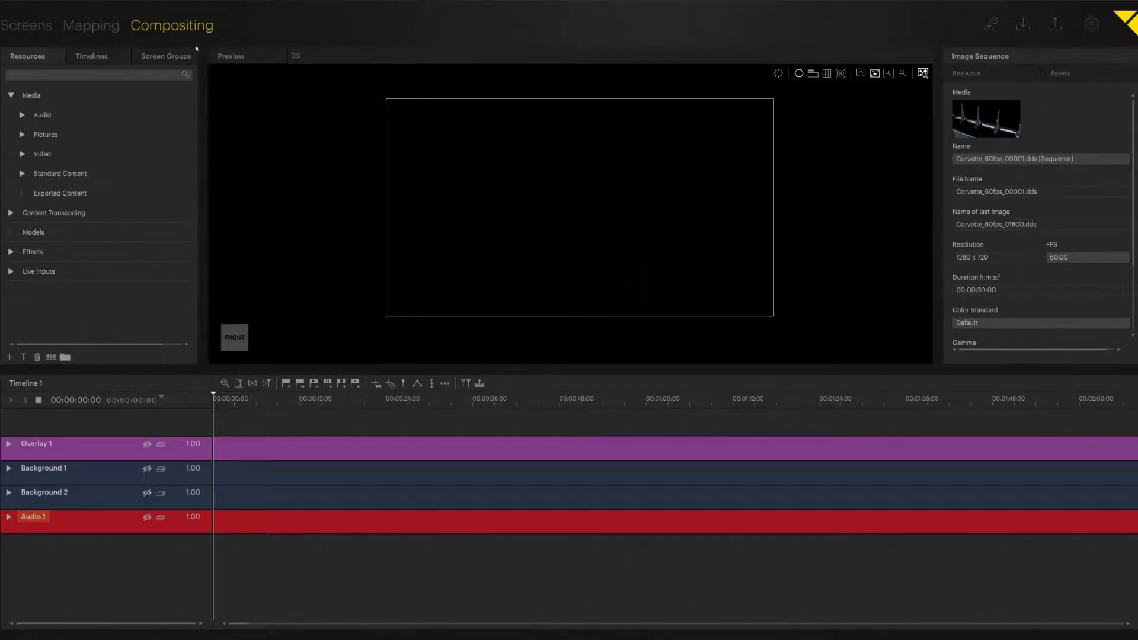
left_click(26, 26)
left_click(104, 31)
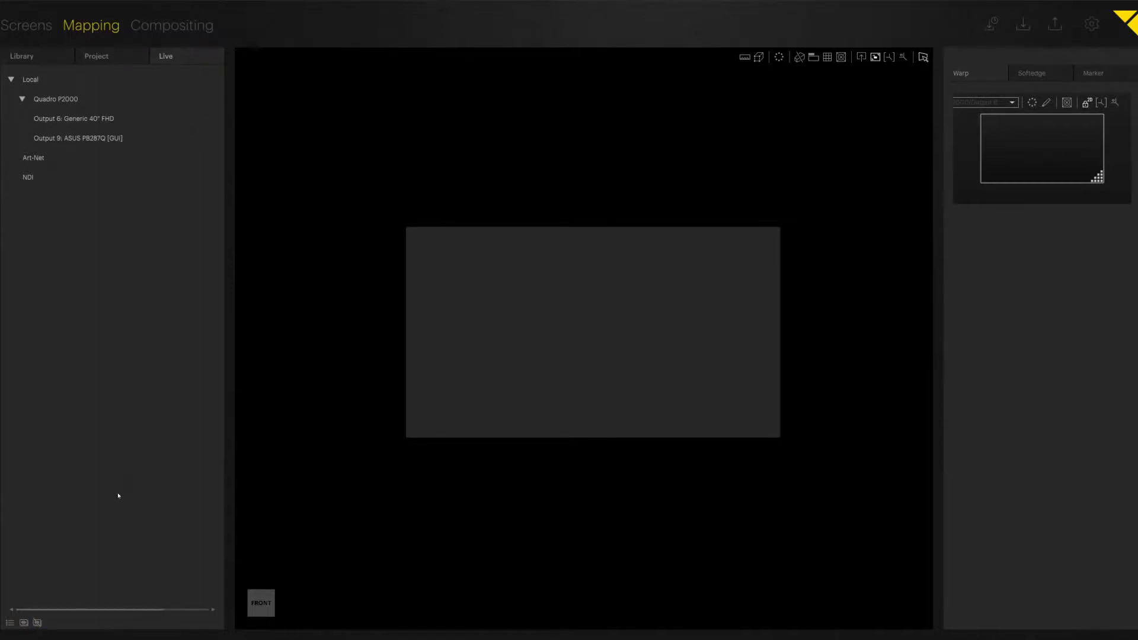
left_click(158, 30)
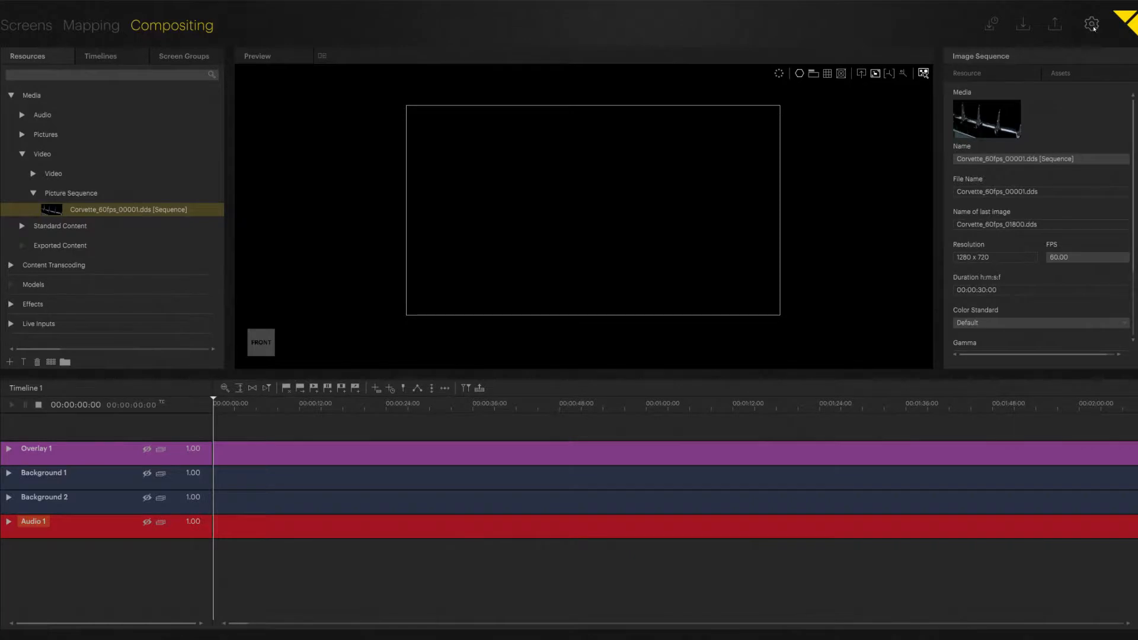
Save the project under the new name Task_template in the Tasks folder
left_click(1093, 25)
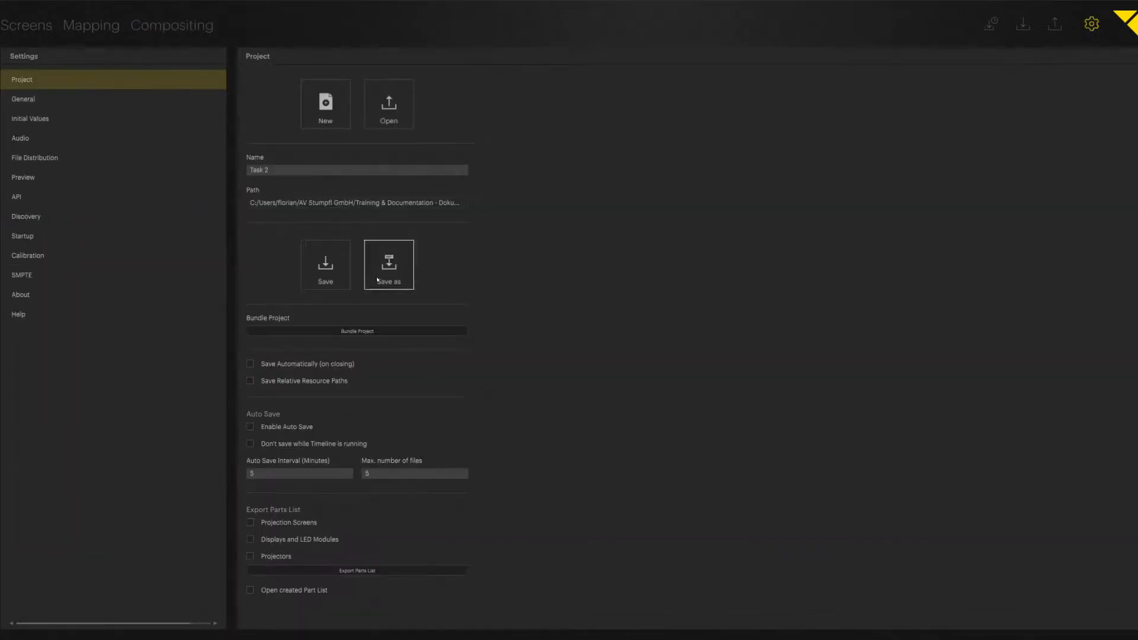
left_click(384, 277)
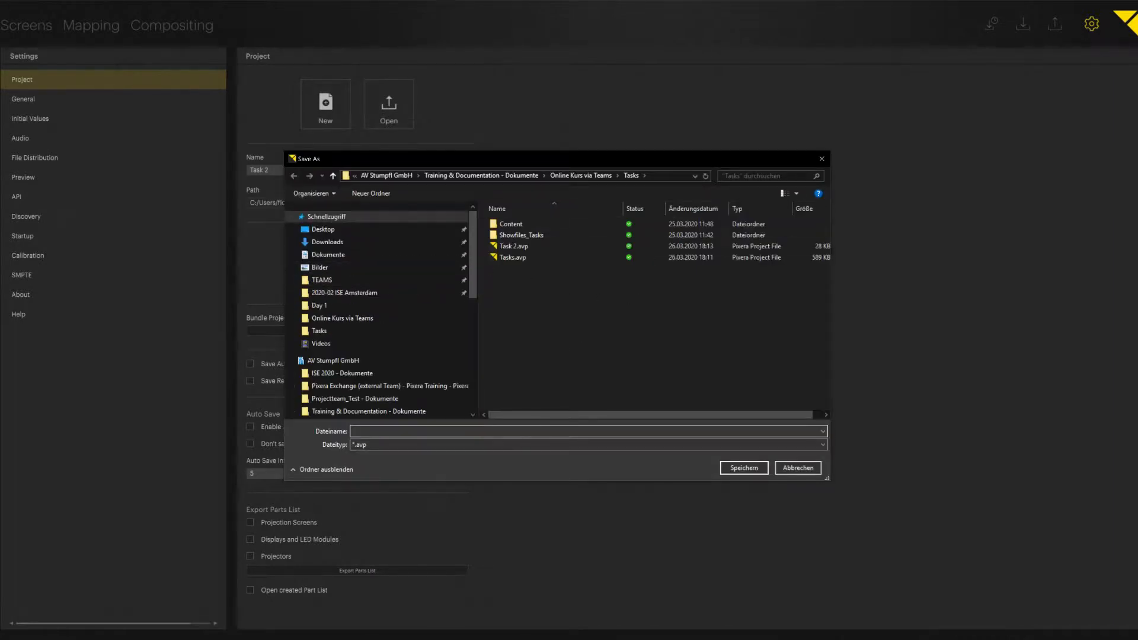
type("Task")
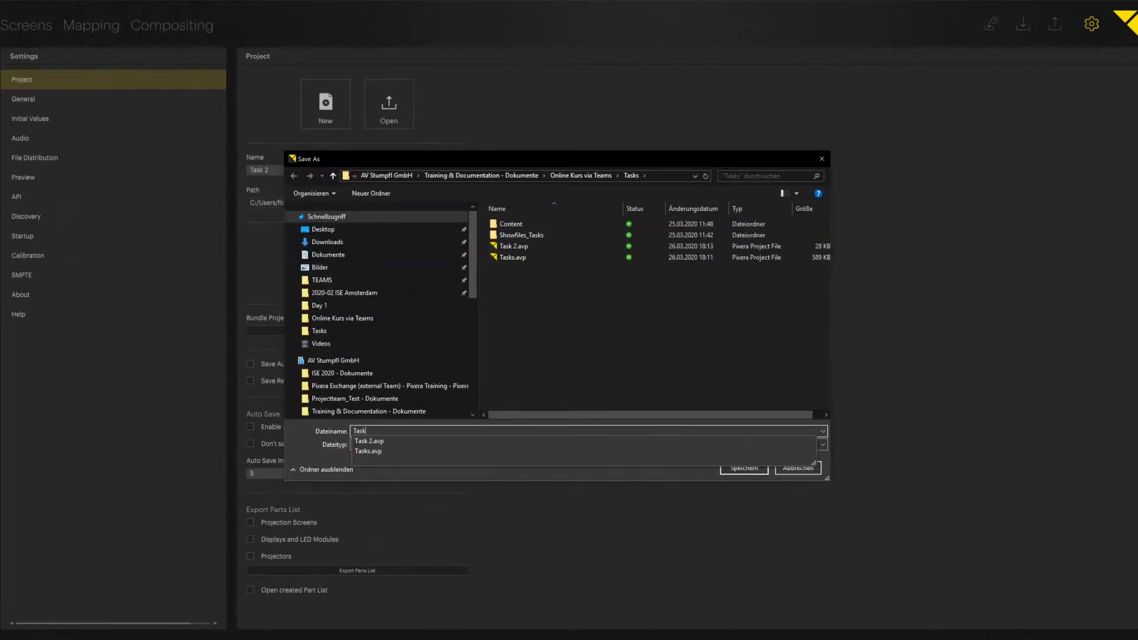
type("_template")
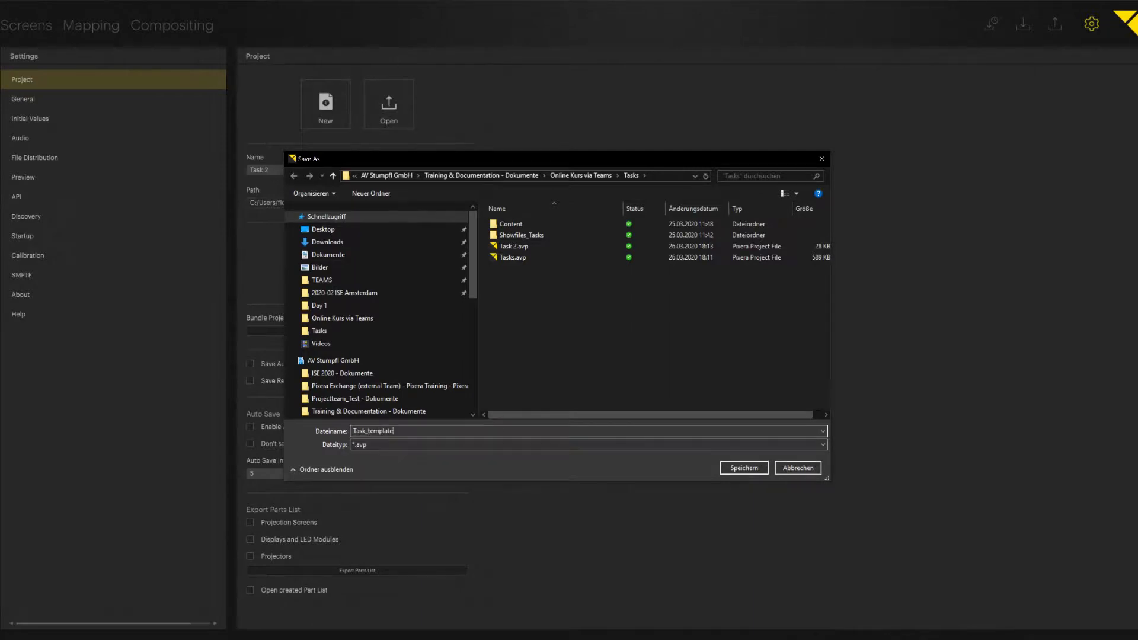
key("Return")
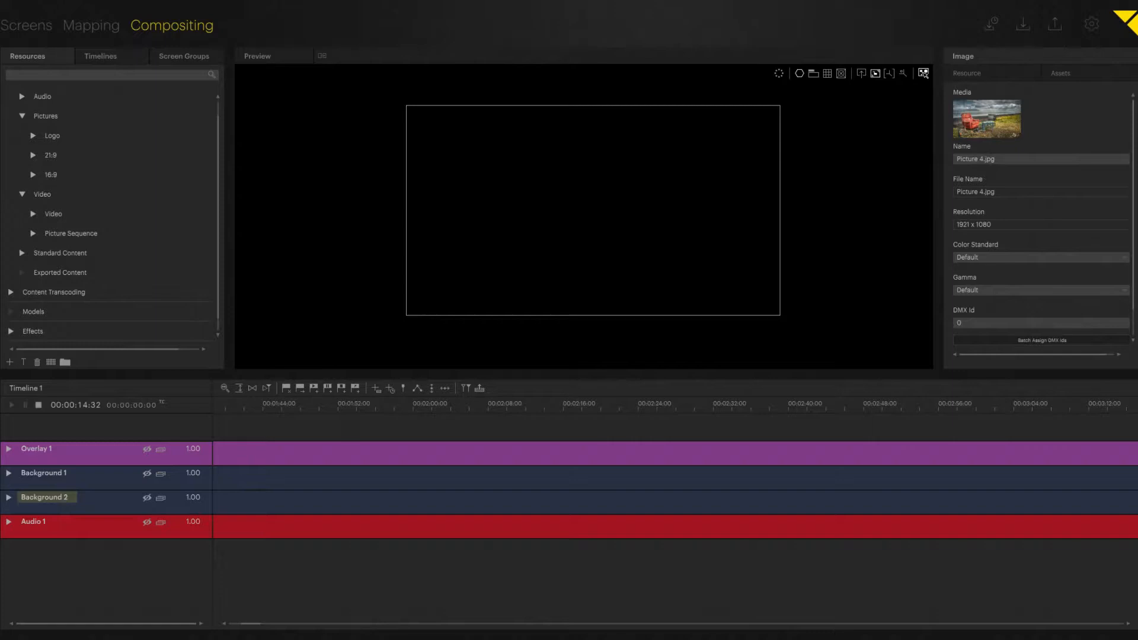
Place Picture 1.jpg from the 16:9 folder on the Background 2 layer at about 00:01:40:29
left_click(33, 175)
left_click(48, 232)
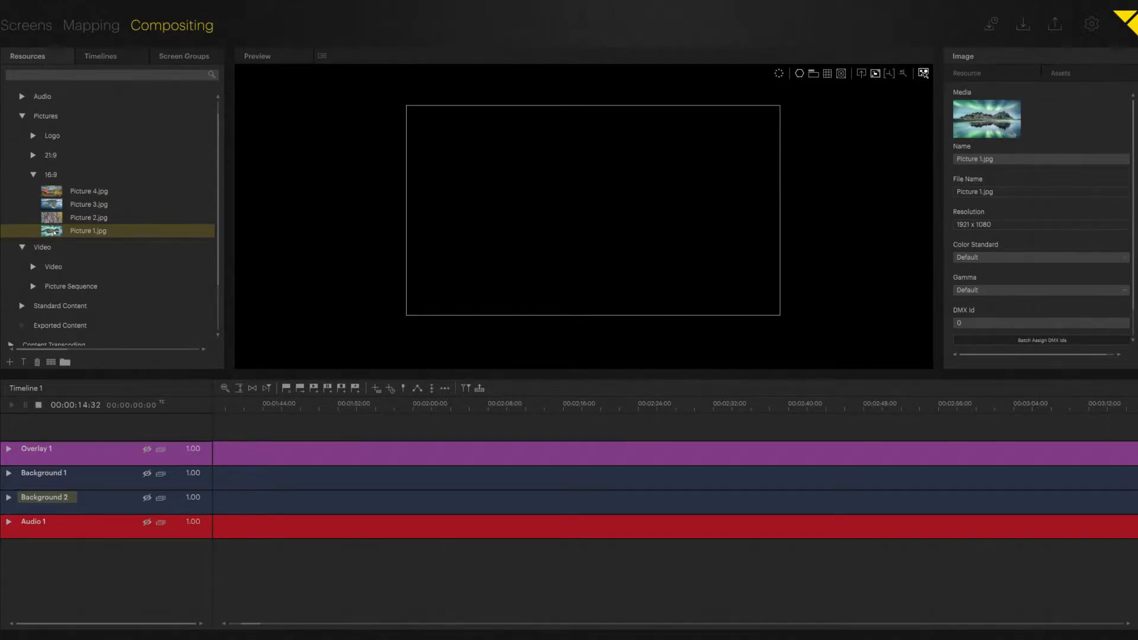
left_click_drag(53, 232, 264, 508)
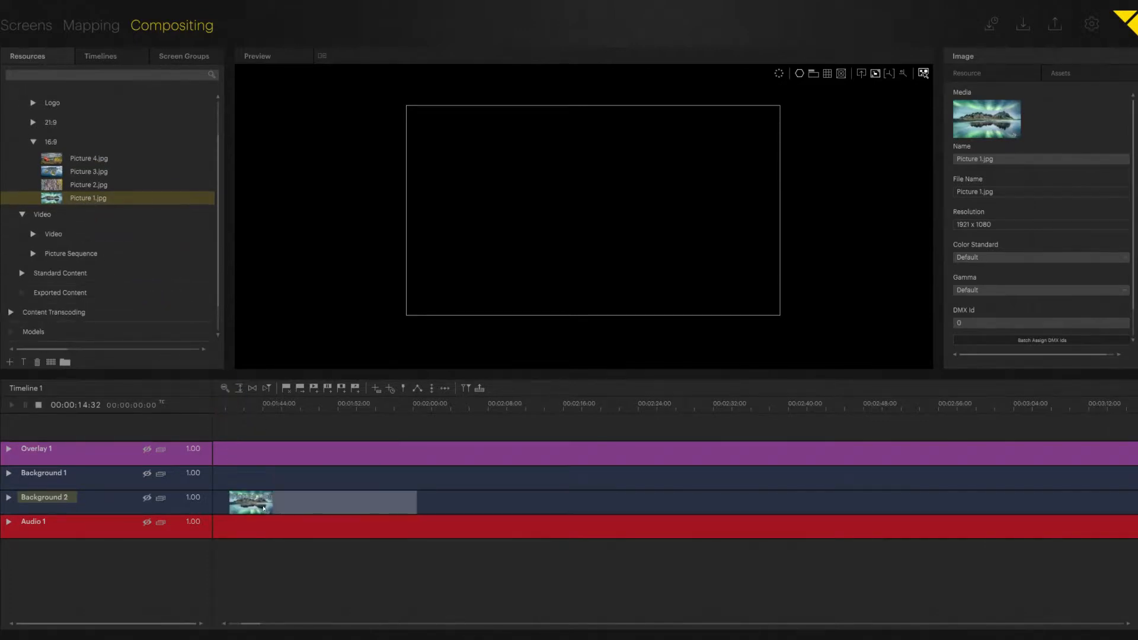
left_click(264, 508)
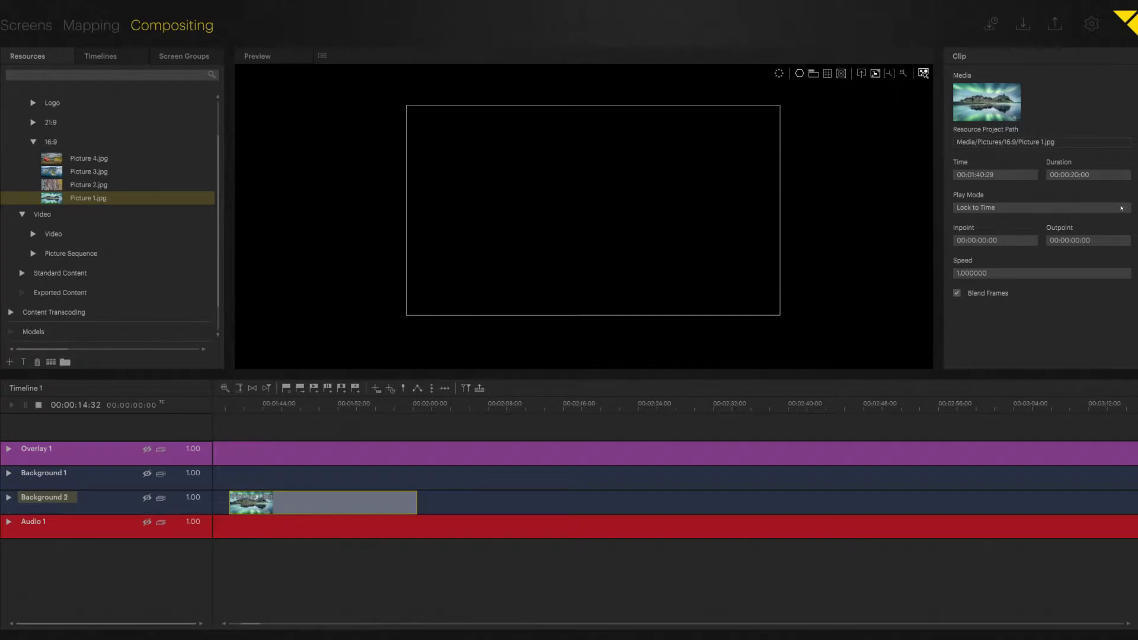
Set the Picture 1.jpg clip's duration to 00:00:15:00
left_click(1097, 175)
type("15:00")
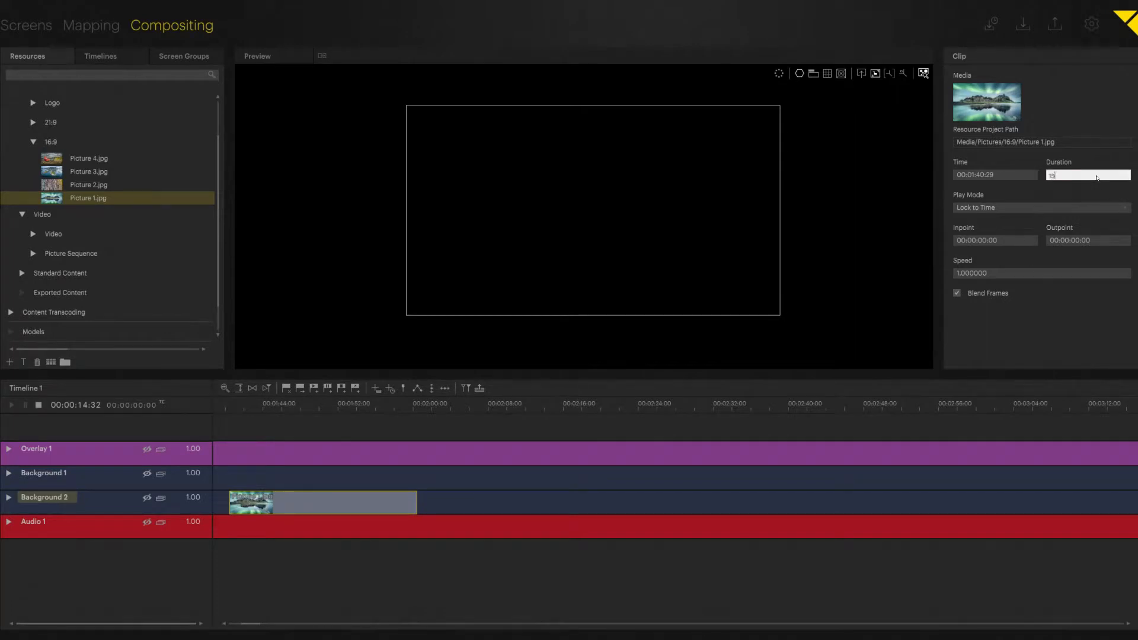
key("Return")
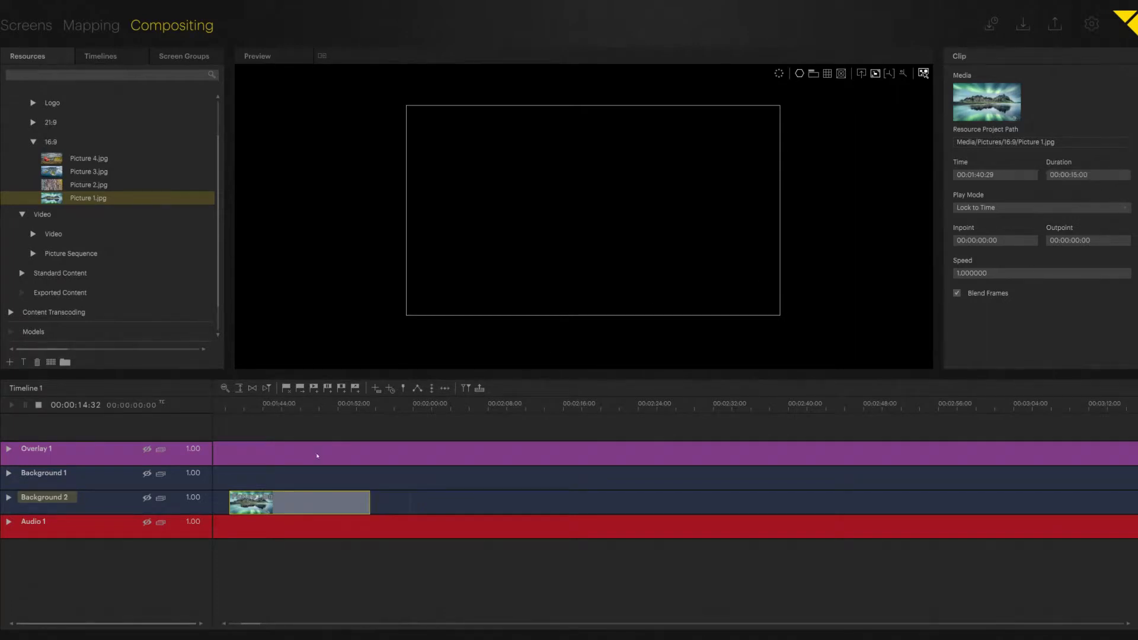
Increase the height of the Background 2 layer on the timeline
left_click(229, 394)
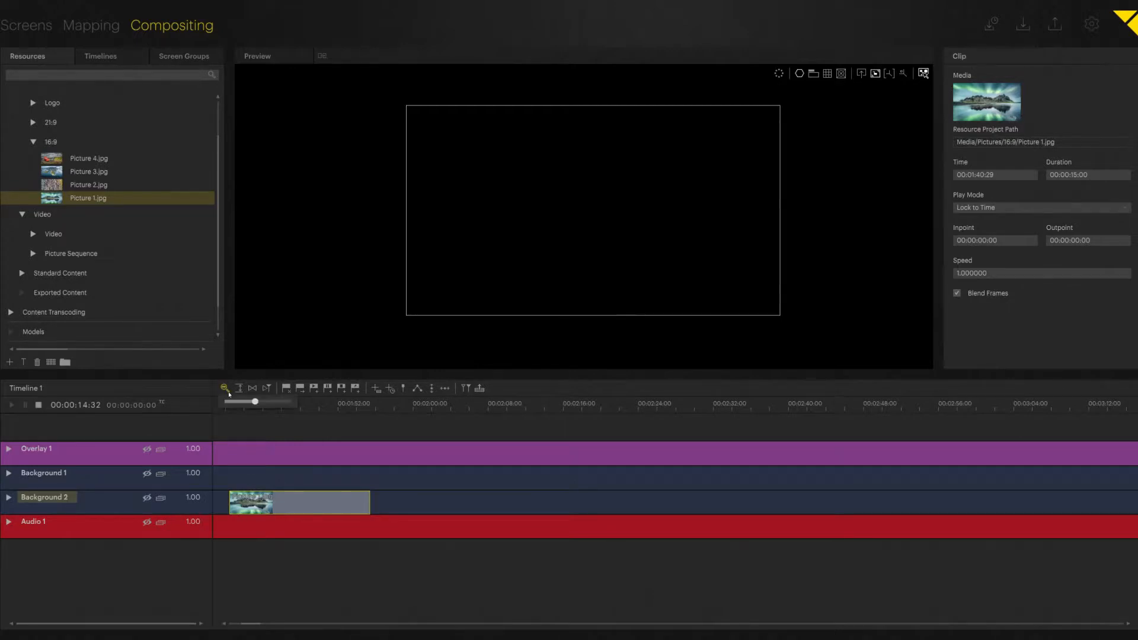
left_click_drag(249, 403, 260, 402)
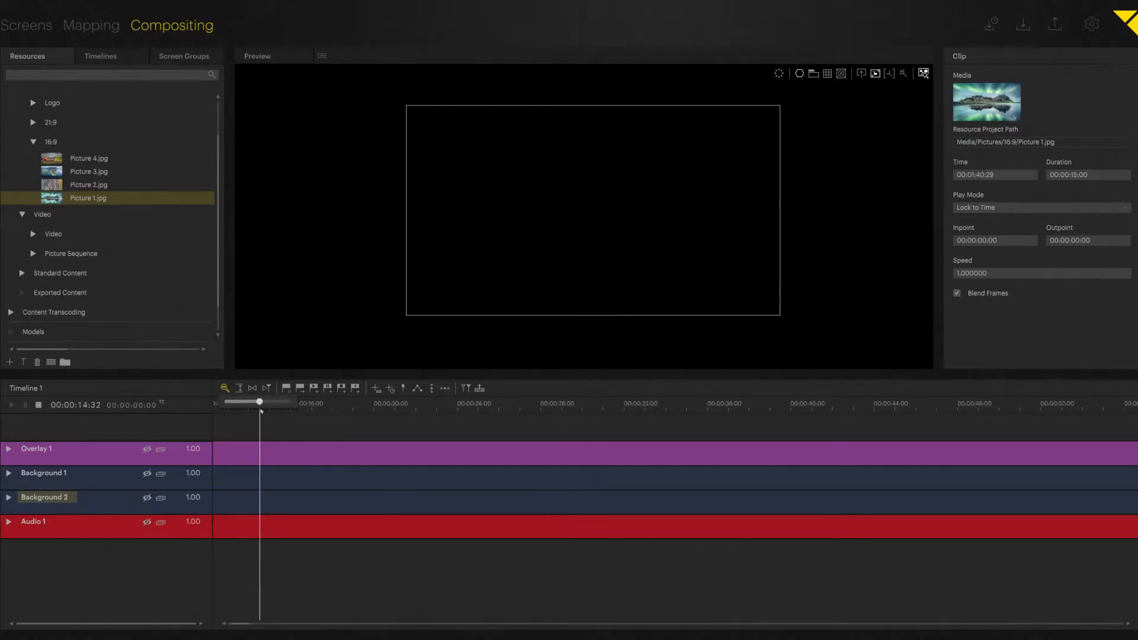
left_click_drag(240, 623, 249, 626)
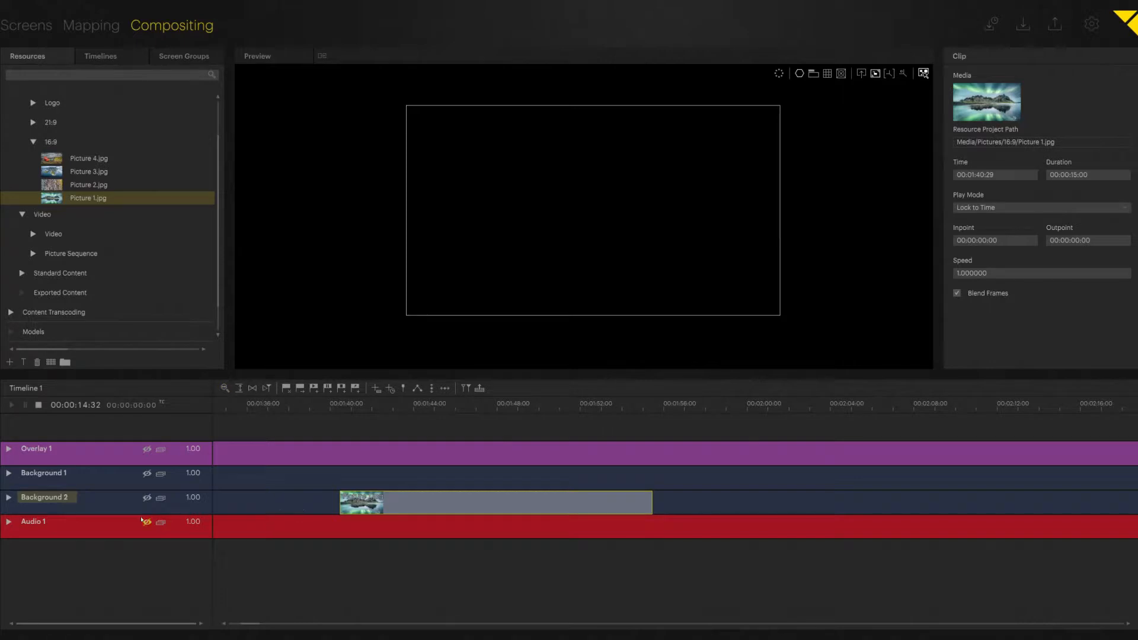
left_click_drag(299, 516, 226, 535)
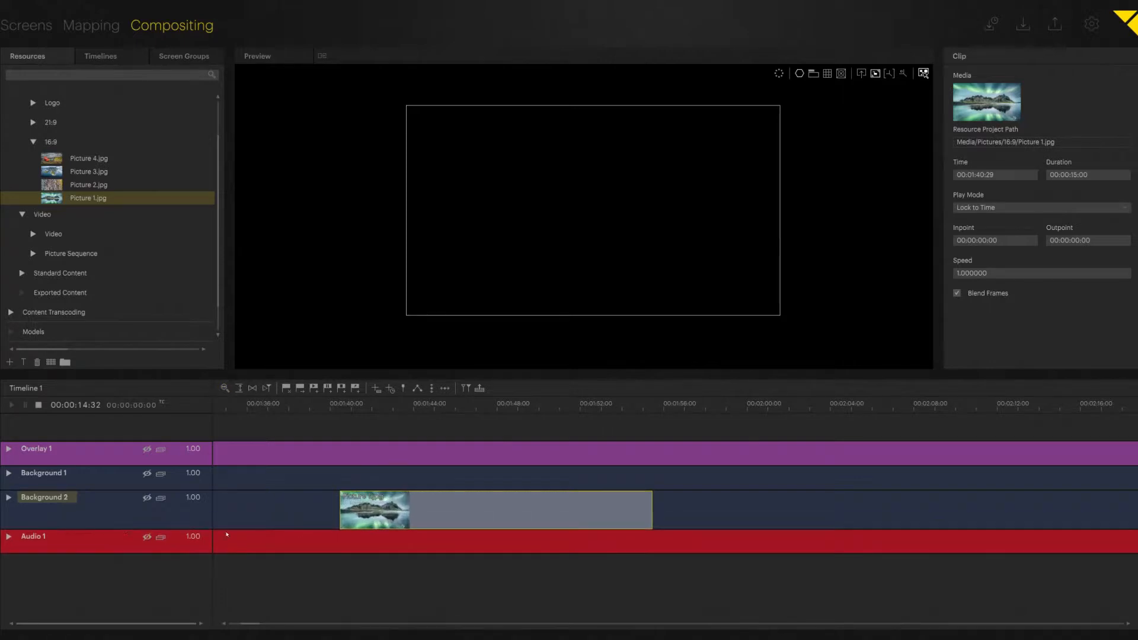
Add an opacity key with value 1.00 at clip time 00:00:01:00 on Picture 1.jpg and place the playhead at 00:01:44:00
left_click(406, 510)
left_click_drag(406, 511, 406, 502)
left_click(382, 408)
left_click_drag(385, 410, 414, 408)
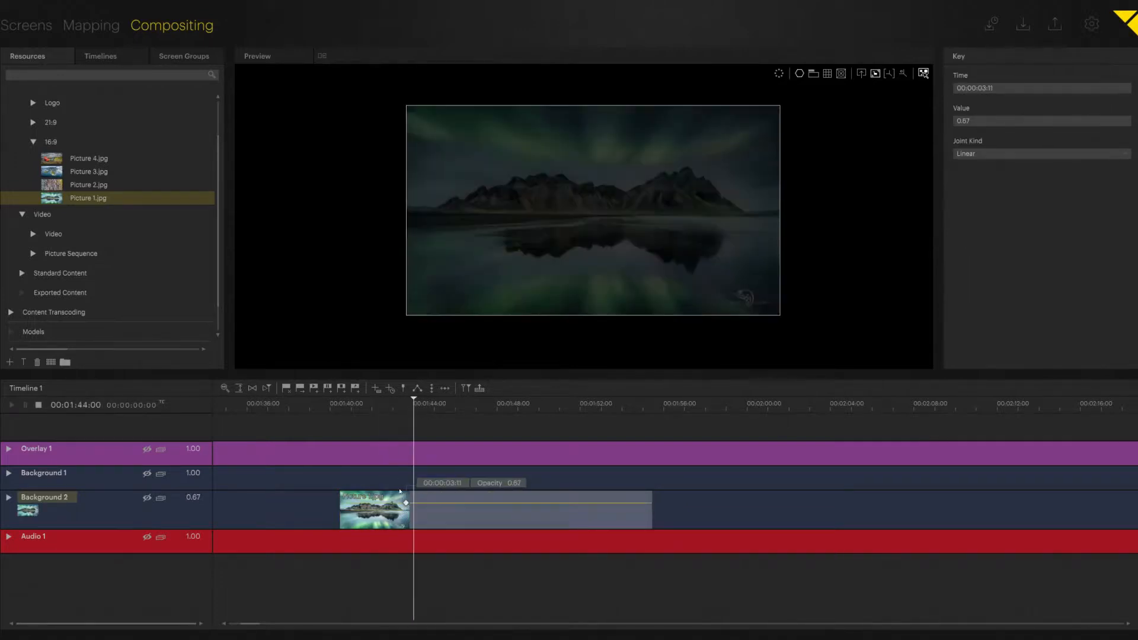
left_click_drag(406, 503, 363, 485)
type("100")
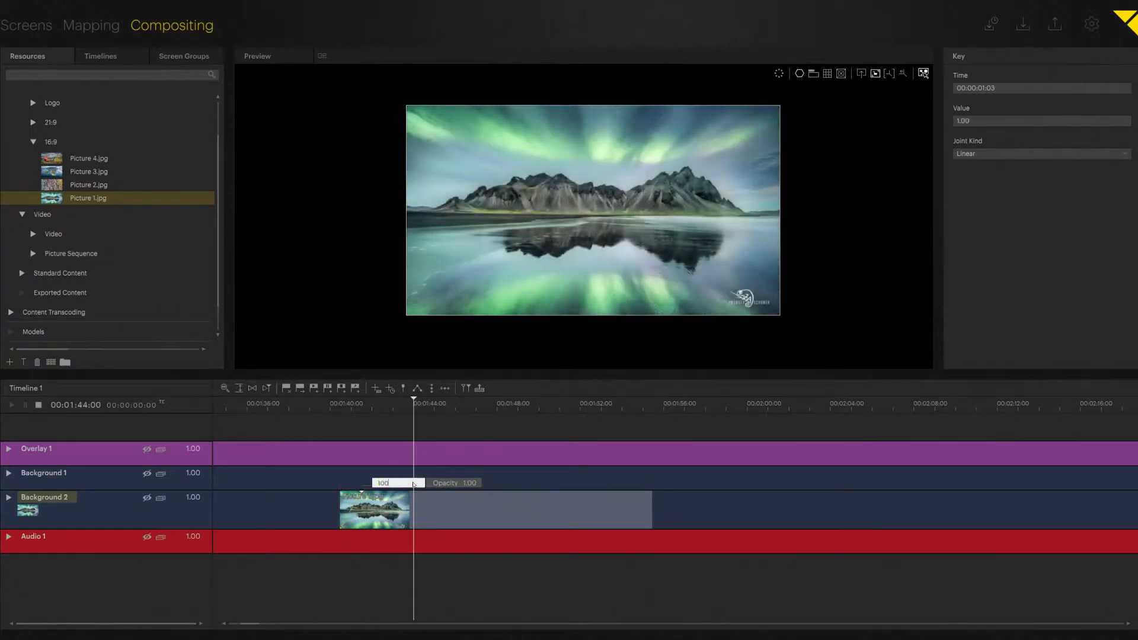
key("Tab")
key("Return")
Fade out the Picture 1.jpg clip with opacity keys of 1 at 00:00:14:00 and 0.00 at 00:00:15:00
left_click(619, 499)
left_click_drag(619, 499, 618, 495)
double_click(666, 484)
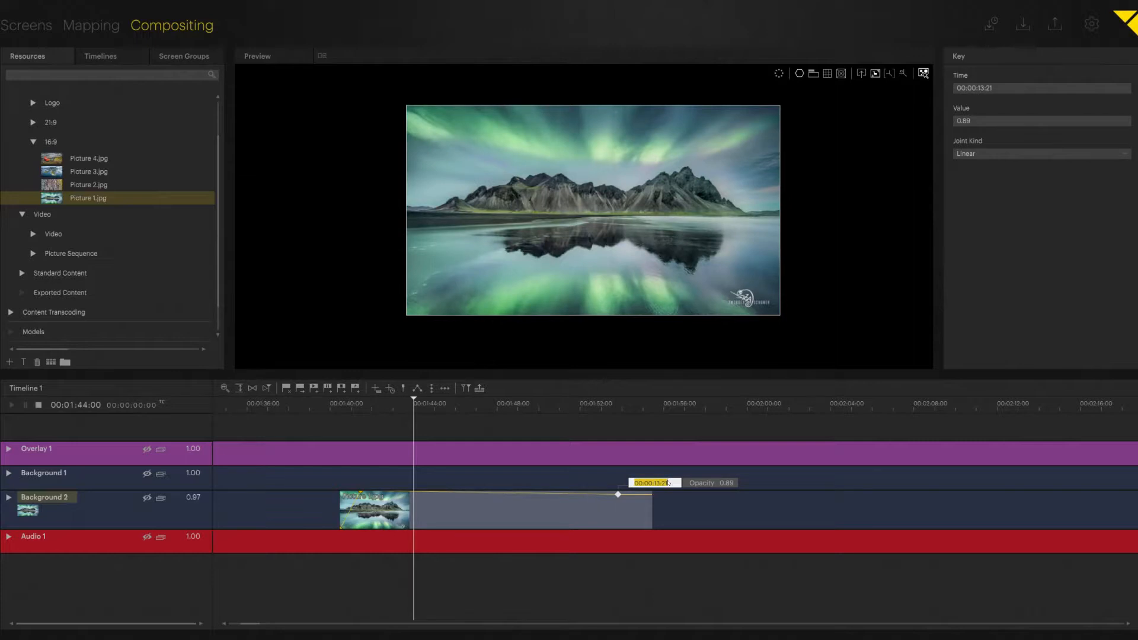
type("1400")
key("Return")
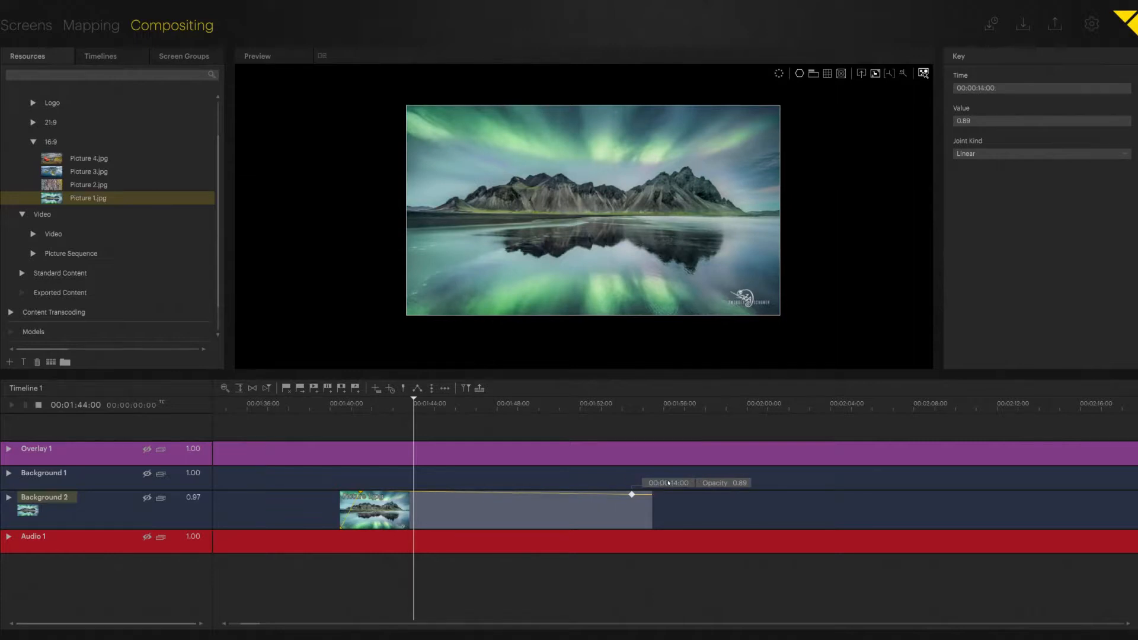
key("Tab")
type("1")
key("Return")
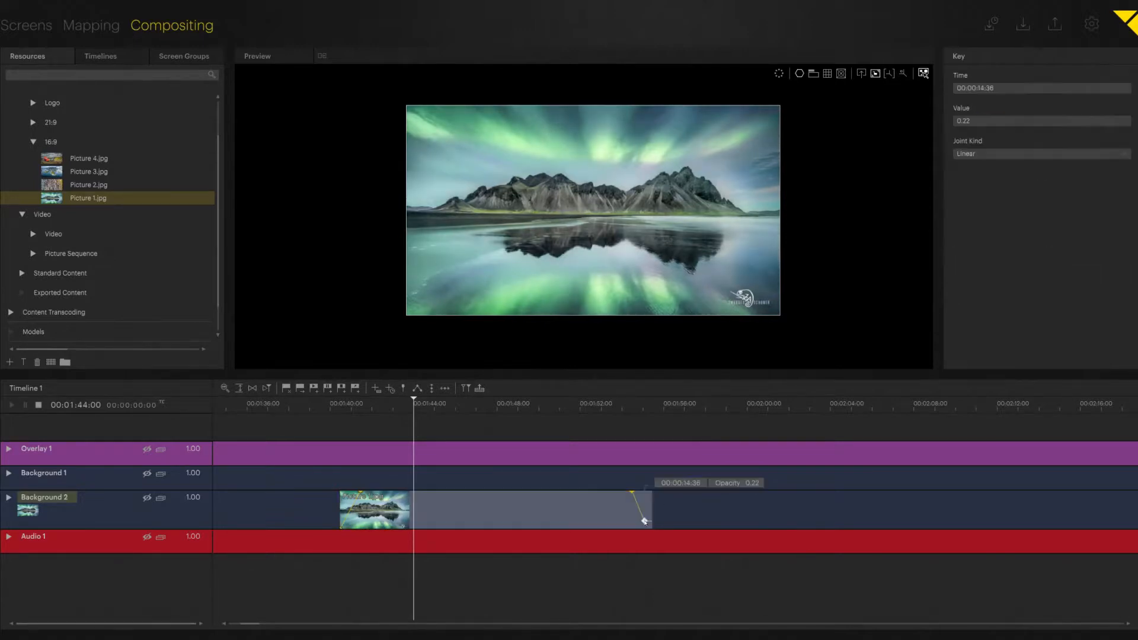
left_click(651, 526)
Move the Picture 1.jpg clip to the start of the Background 2 layer at 00:00:00:00 and place the playhead over it
scroll(388, 516, "down", 5)
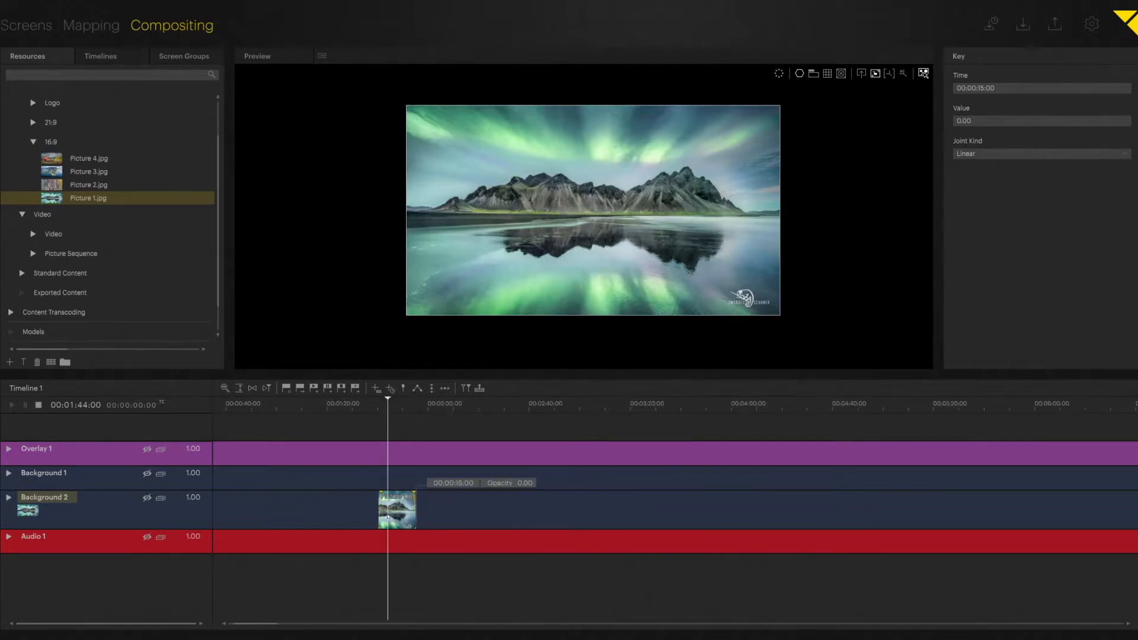
scroll(388, 517, "up", 2)
left_click_drag(399, 516, 170, 525)
left_click_drag(243, 631, 235, 627)
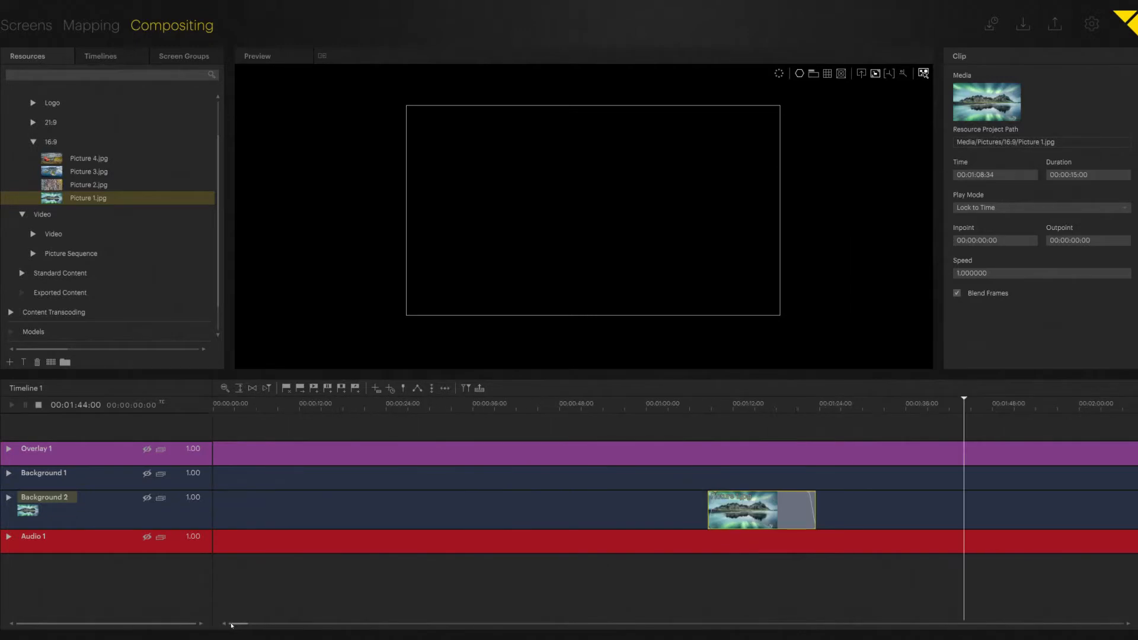
left_click_drag(756, 524, 243, 510)
left_click_drag(248, 624, 229, 622)
left_click(255, 406)
left_click_drag(254, 407, 252, 408)
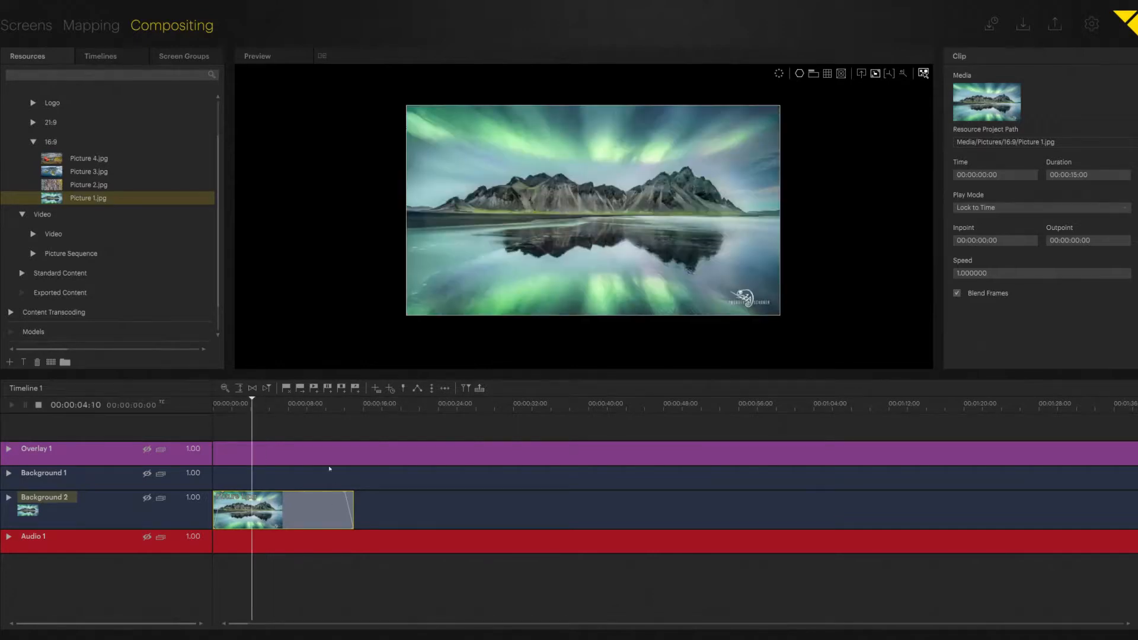
Paste three copies of the Picture 1.jpg clip end to end from 00:00:15:00 on Background 2 and replace their media with Picture 2, 3 and 4.jpg
key("ctrl+c")
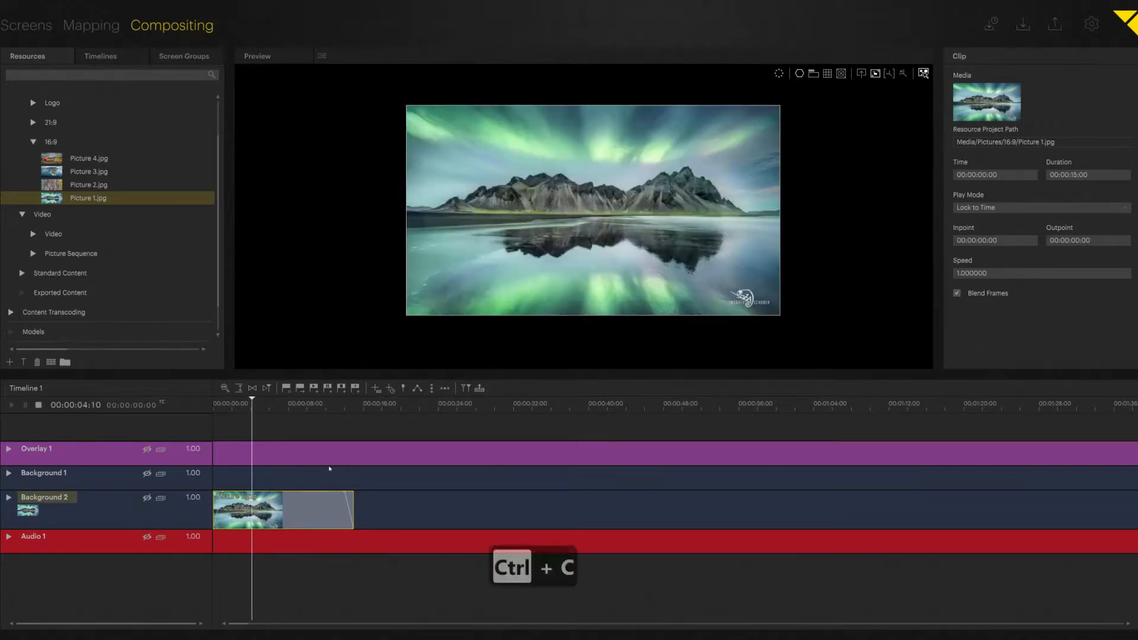
left_click(81, 503)
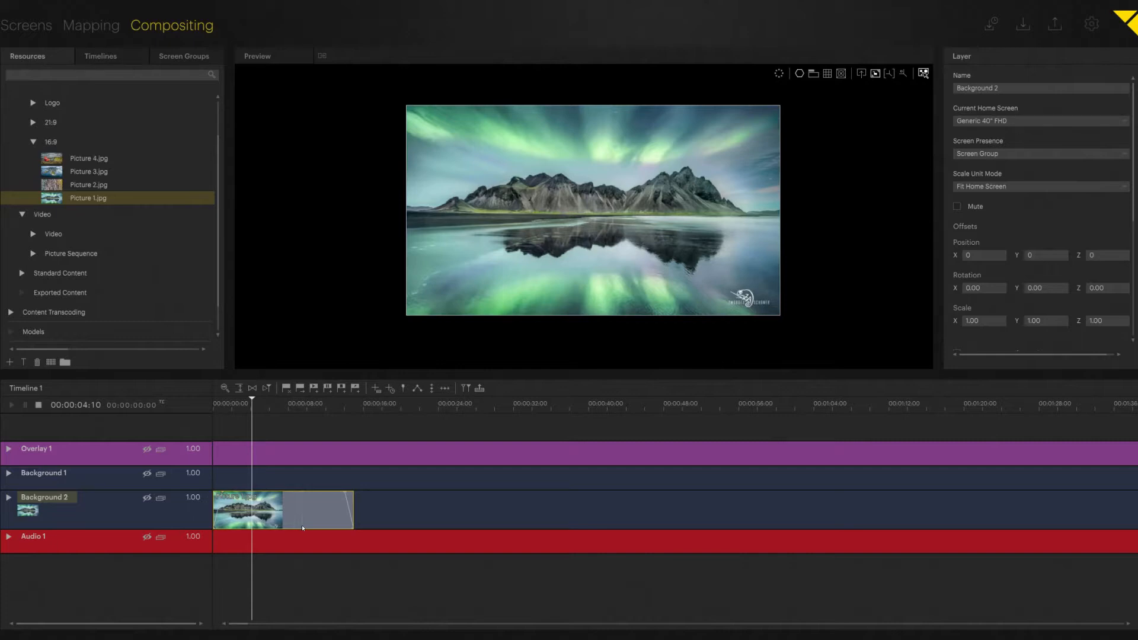
key("ctrl+Right")
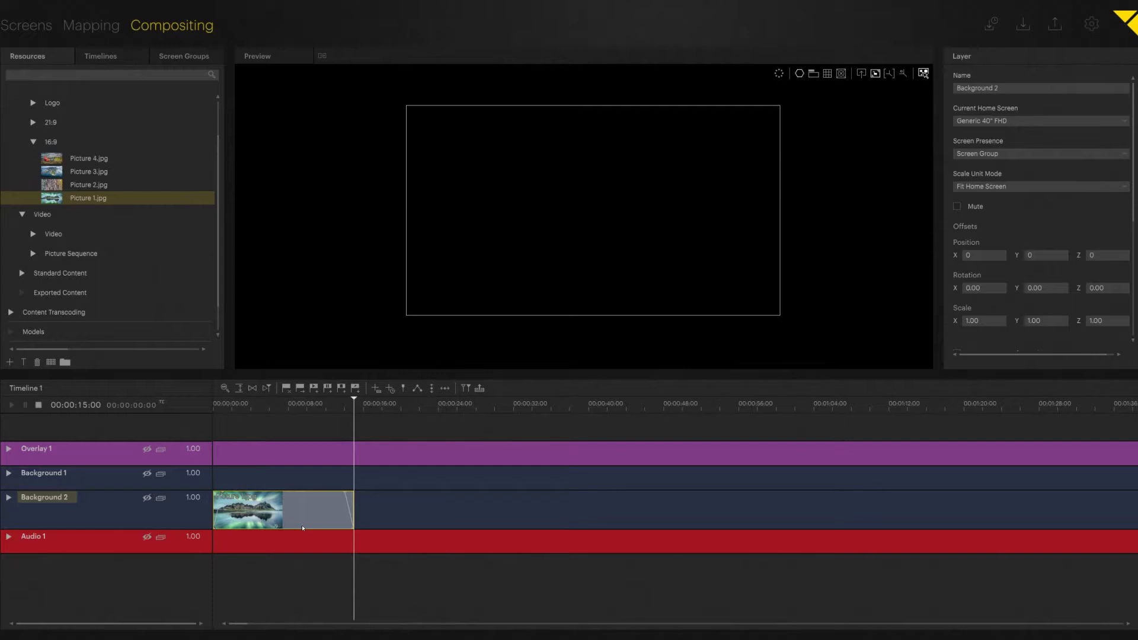
key("ctrl+v")
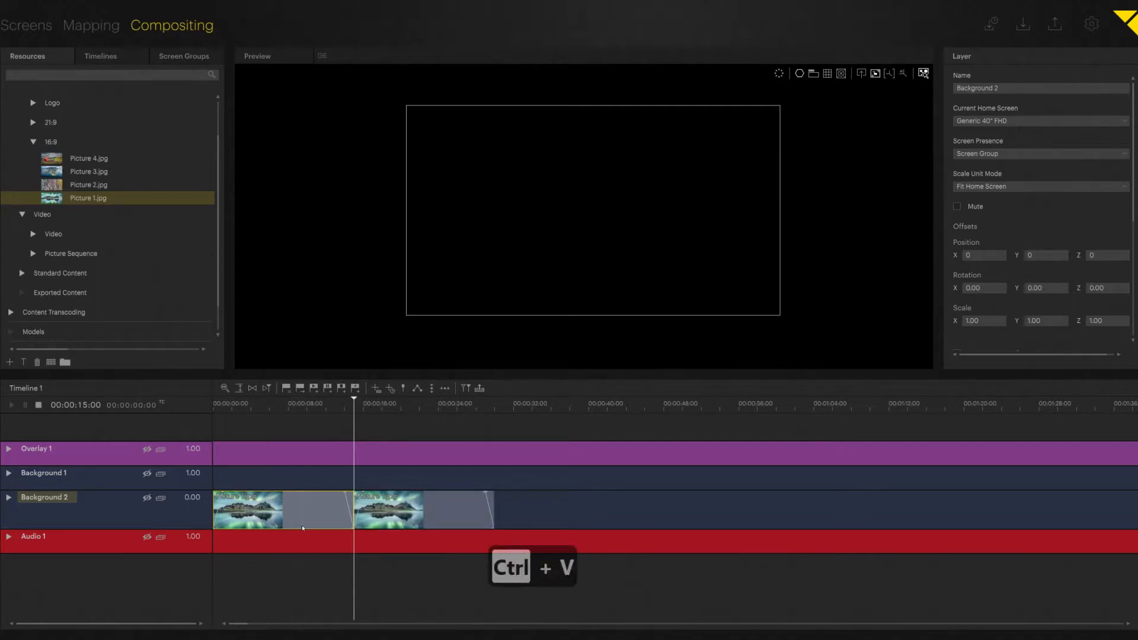
key("ctrl+Right")
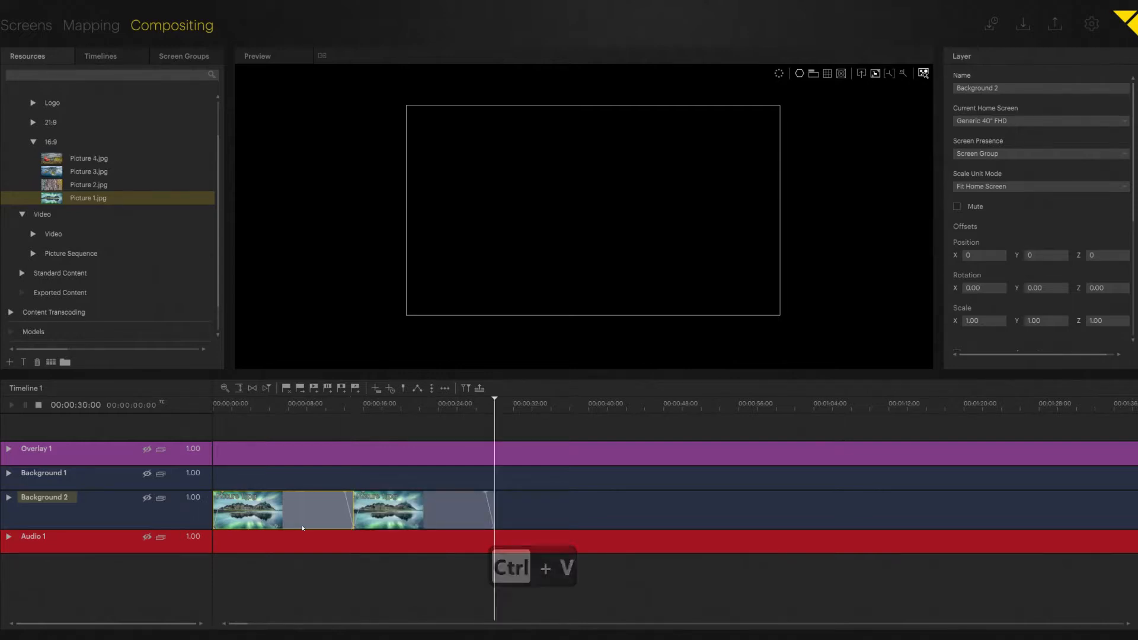
key("ctrl+v")
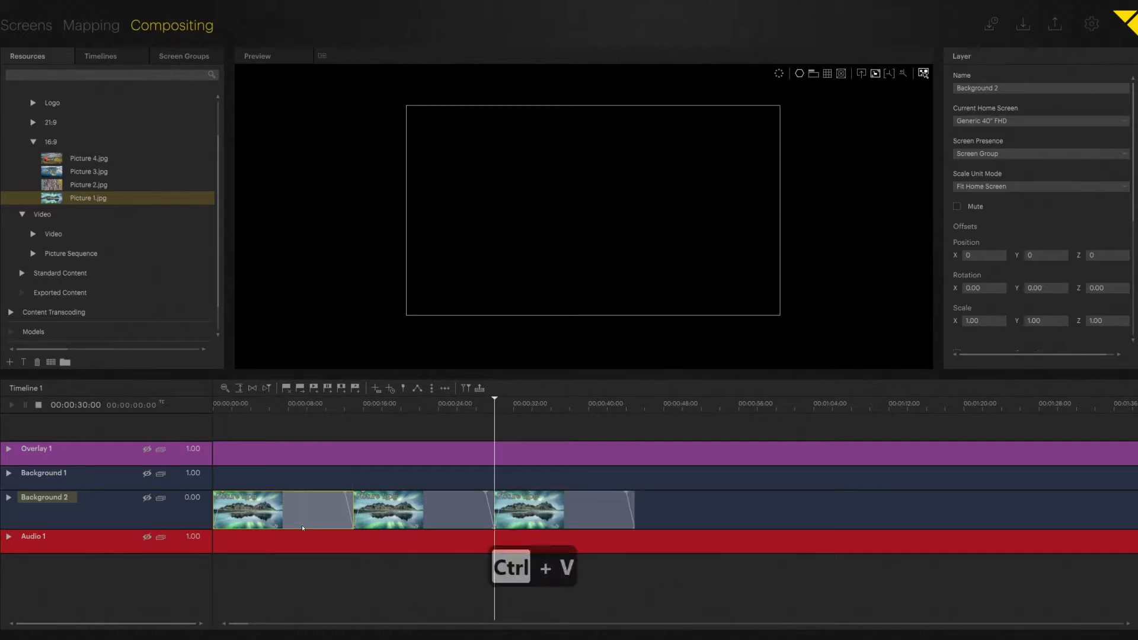
key("ctrl+Right")
key("ctrl+v")
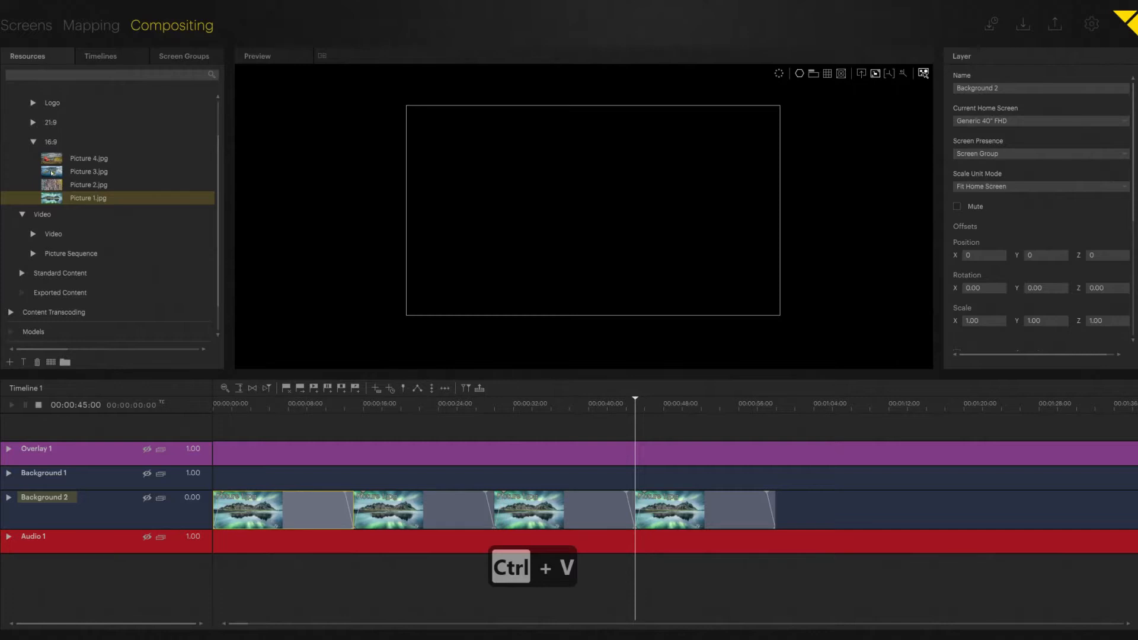
left_click_drag(47, 185, 546, 510)
left_click_drag(51, 159, 688, 518)
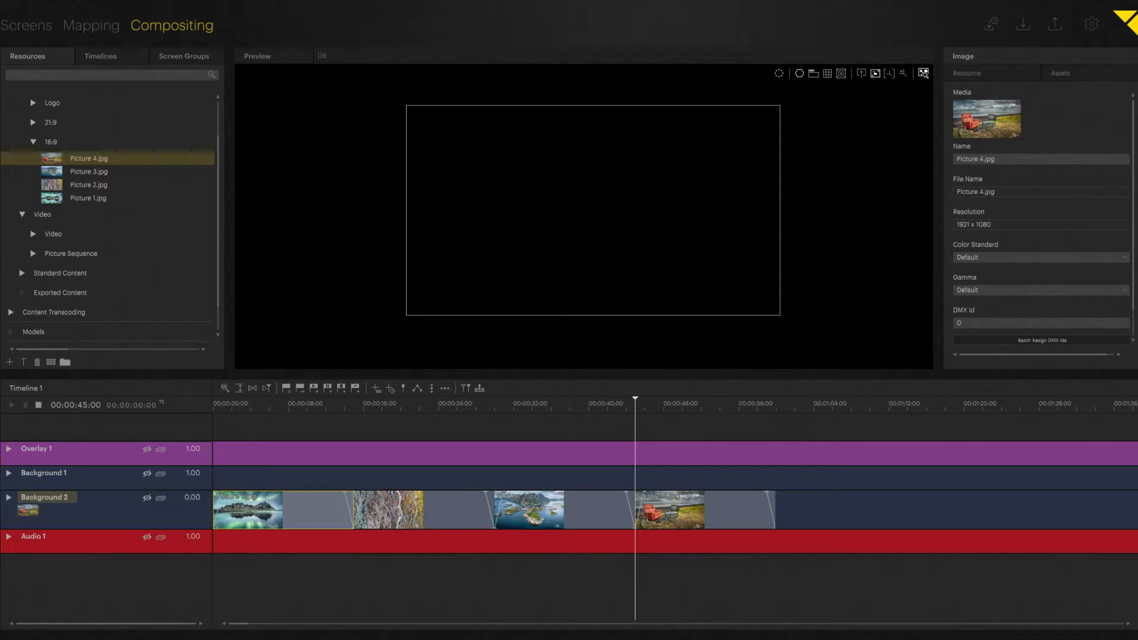
Place video1.mov at the start of the Background 1 layer and extend its duration to 00:01:00:00
left_click(33, 235)
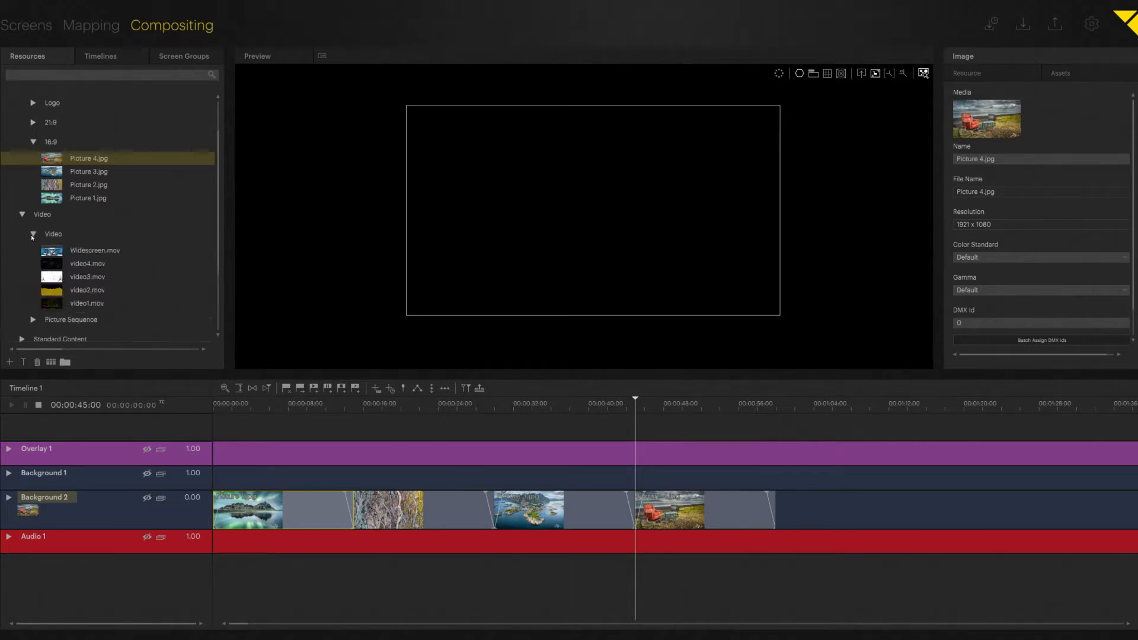
left_click(54, 237)
left_click(53, 303)
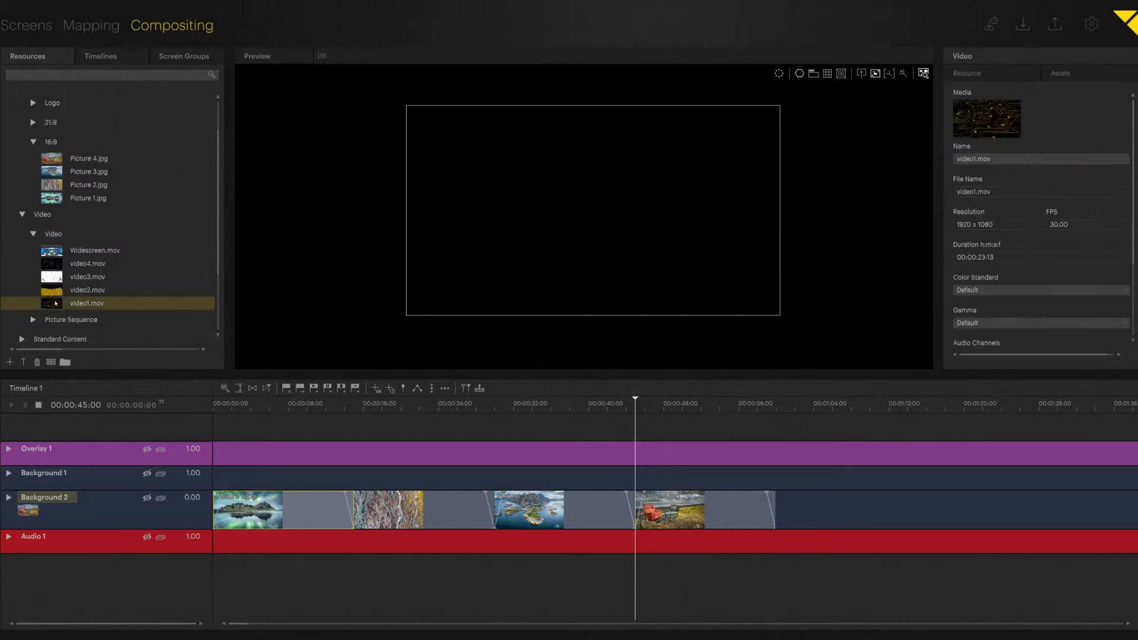
left_click_drag(54, 303, 229, 478)
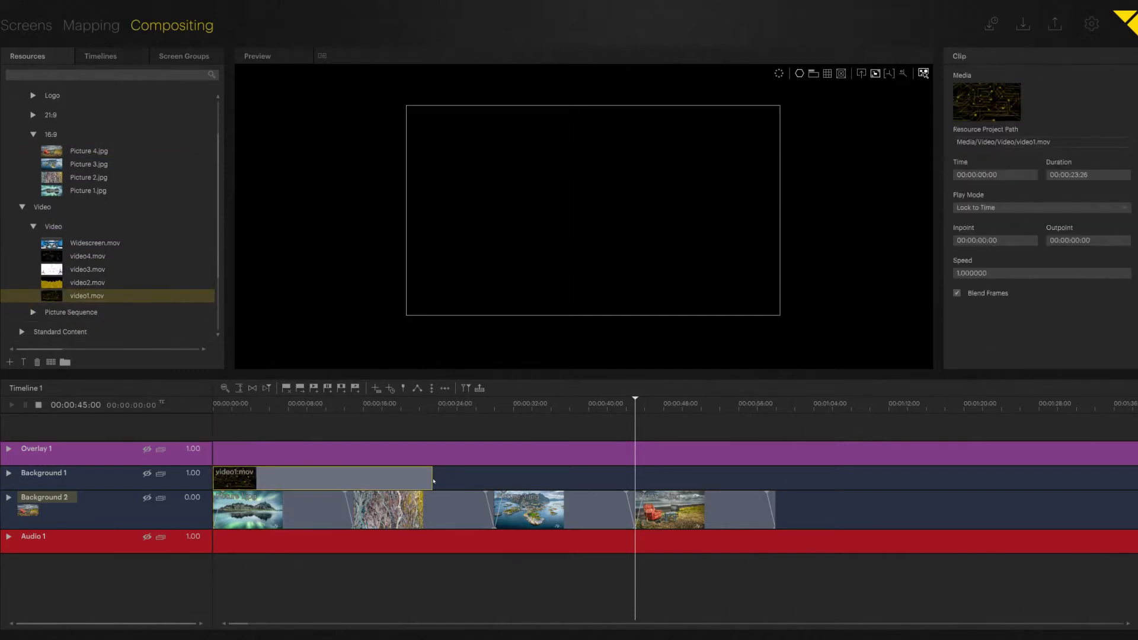
left_click_drag(432, 478, 778, 494)
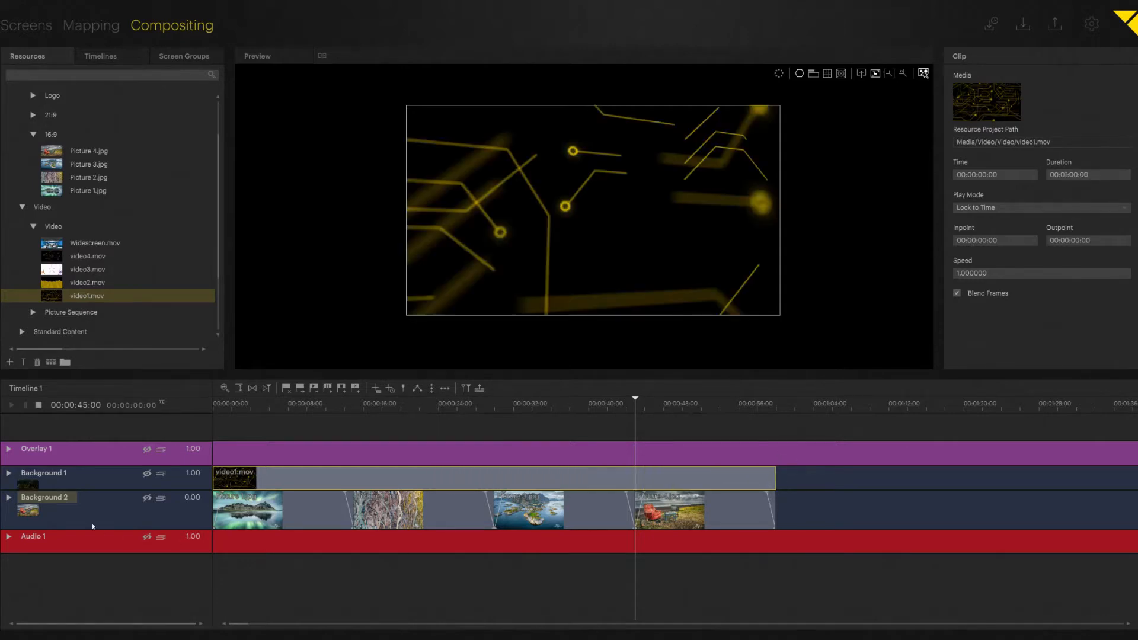
Heighten the Background 1 layer and add opacity keys on video1.mov rising from 0.00 at 00:00:13:11 to 1.00 and falling to 0.00 at 00:00:16:57
left_click_drag(101, 490, 104, 505)
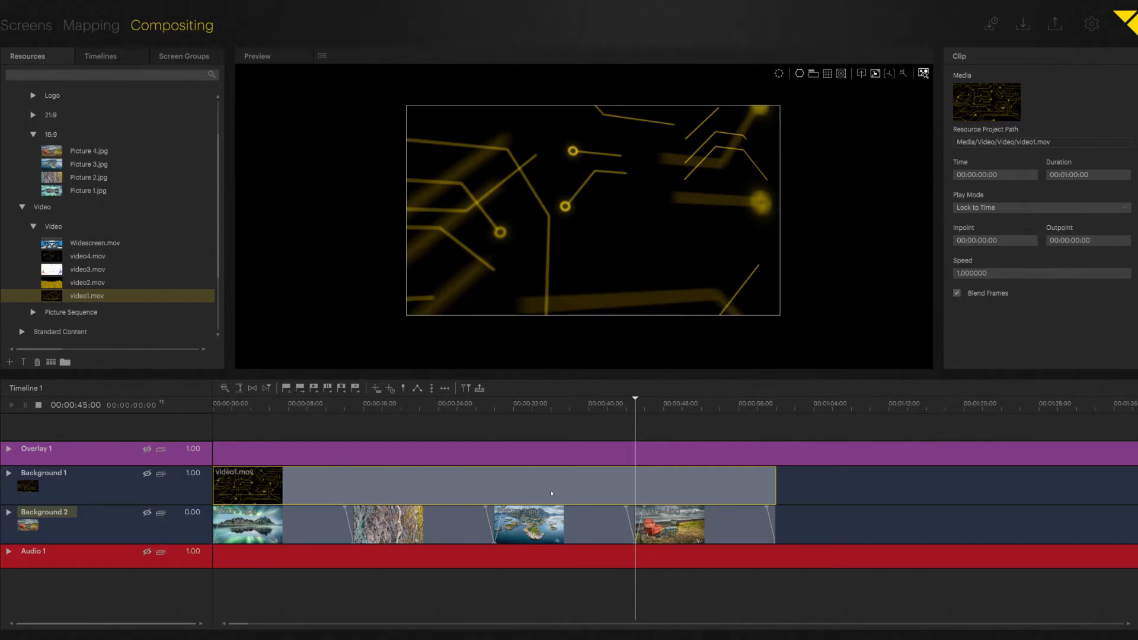
left_click(335, 496)
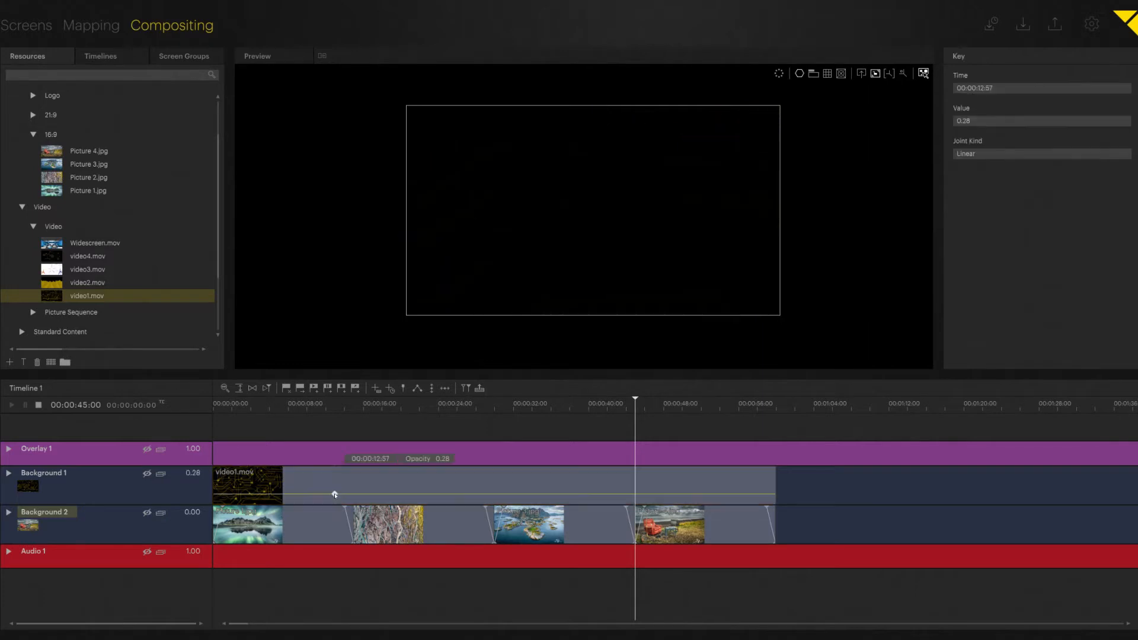
left_click_drag(335, 495, 340, 455)
left_click(335, 499)
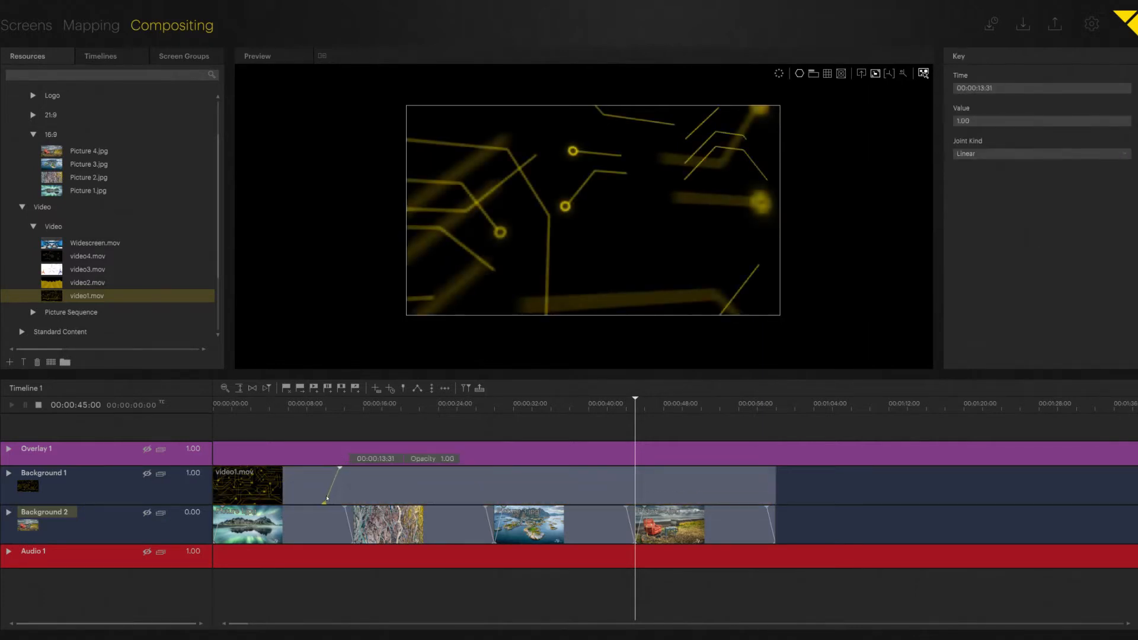
left_click(324, 504)
left_click(340, 468, "ctrl")
left_click_drag(339, 469, 353, 469)
left_click(362, 466)
mouse_move(367, 467)
left_mouse_down()
mouse_move(377, 522)
mouse_move(367, 485)
left_mouse_up()
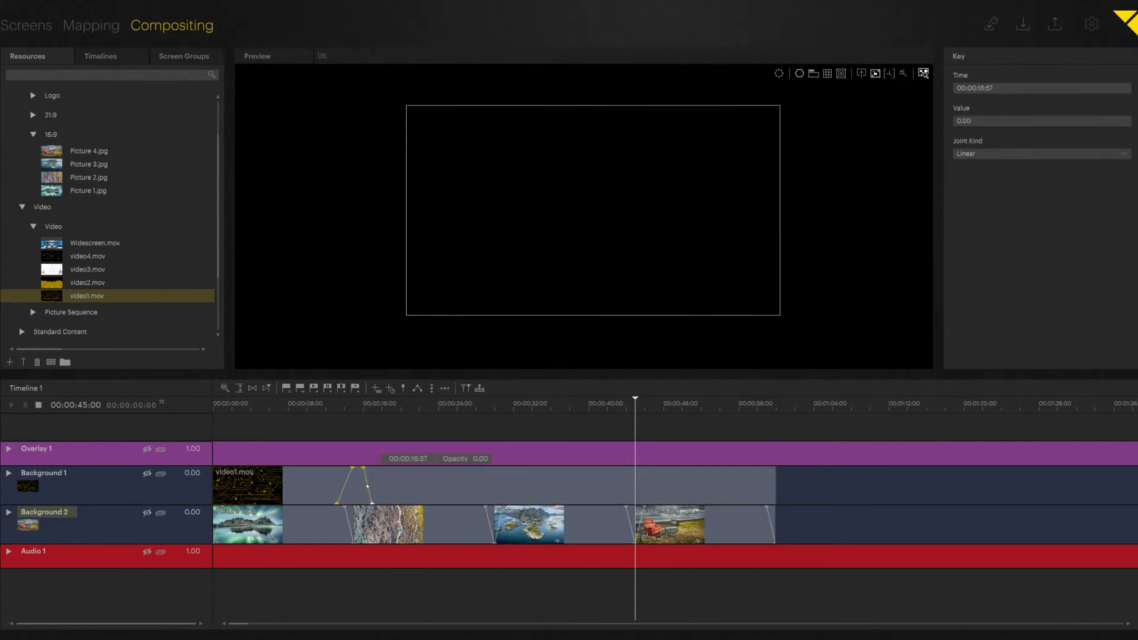
Copy the four opacity keys of the video1.mov clip and paste them at 00:00:28:14, around the transition from Picture 2 to Picture 3
left_click(353, 468)
left_click(336, 505)
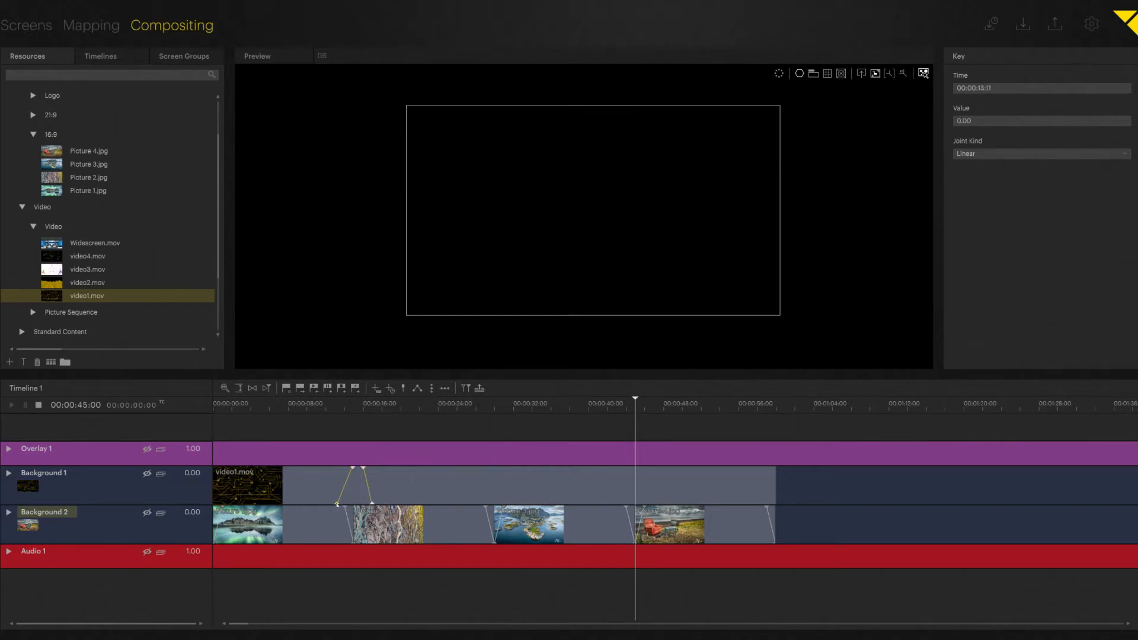
left_click(391, 468)
key("ctrl+c")
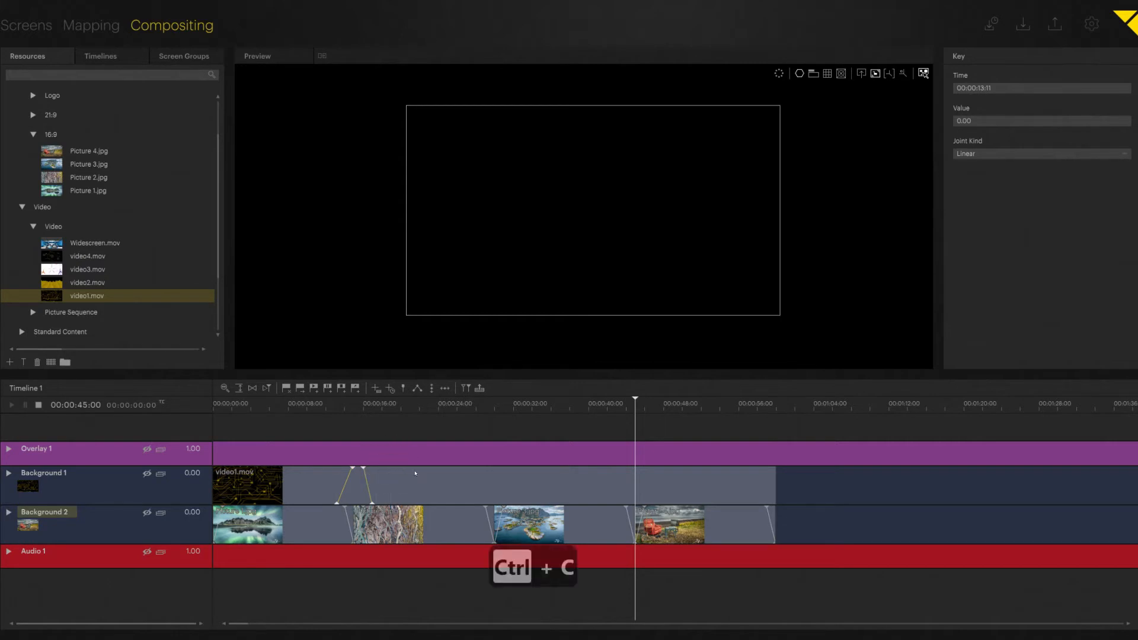
left_click_drag(469, 404, 459, 406)
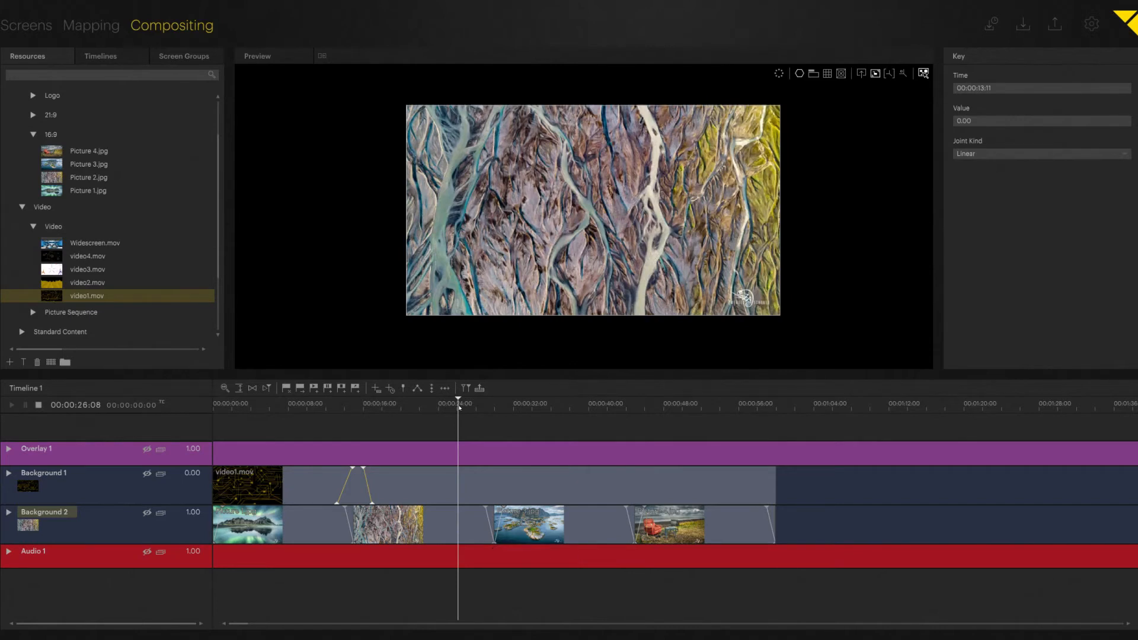
key("alt+Right")
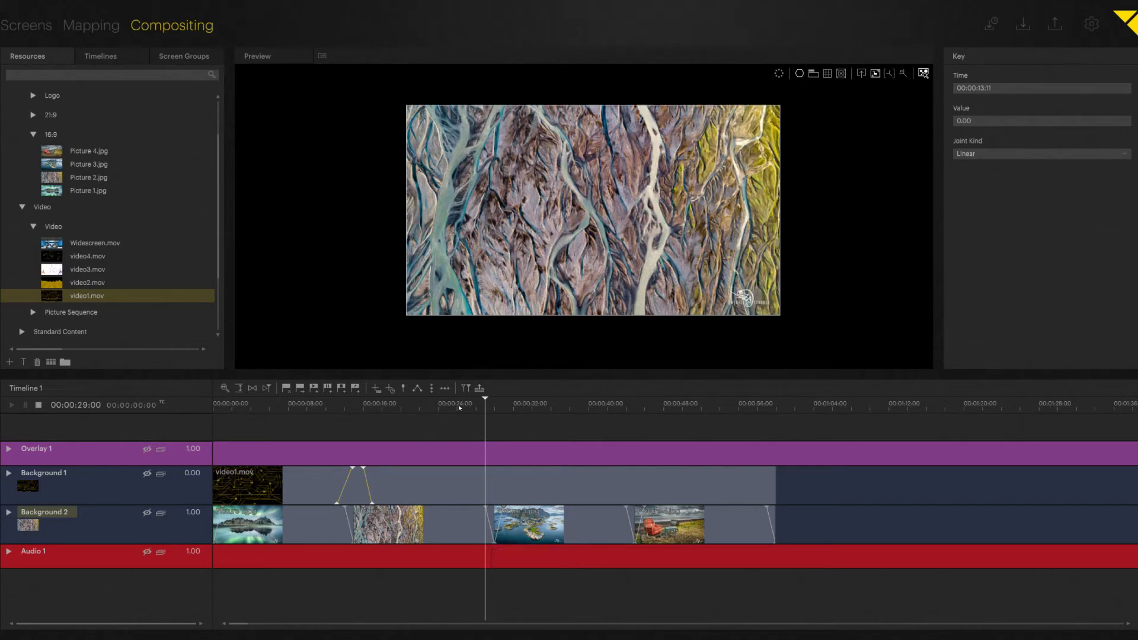
key("Left")
key("Left")
key("Left")
key("Left")
key("Left")
key("Left")
key("Left")
key("Left")
key("Left")
key("Left")
key("Left")
key("Left")
key("Left")
key("Left")
key("Left")
key("Left")
key("Left")
key("Left")
key("Left")
key("Left")
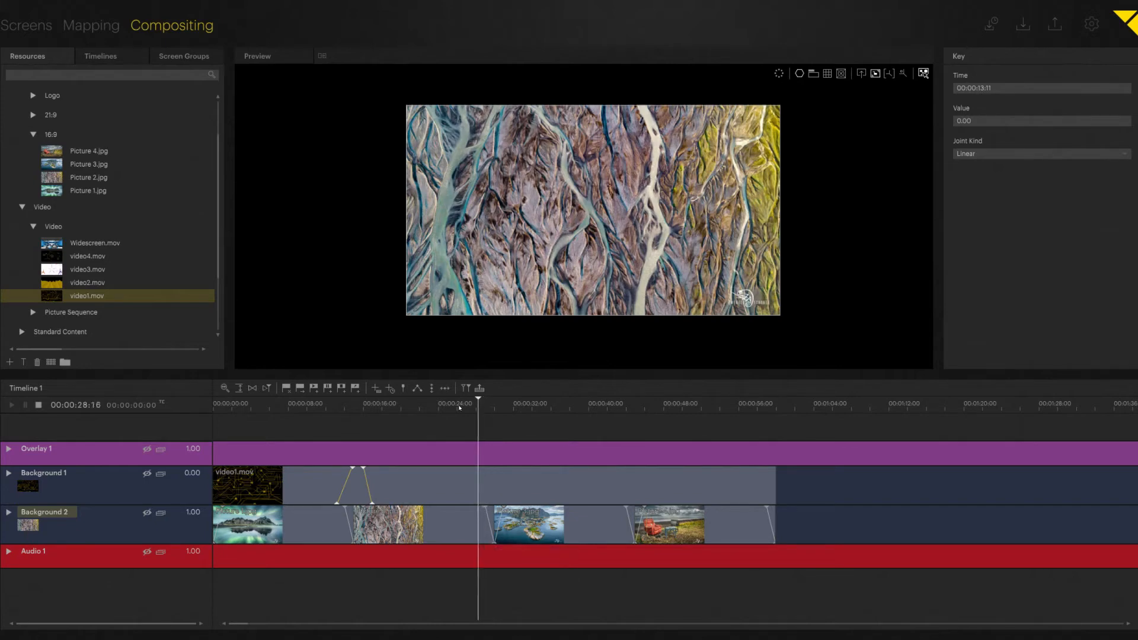
key("ctrl+v")
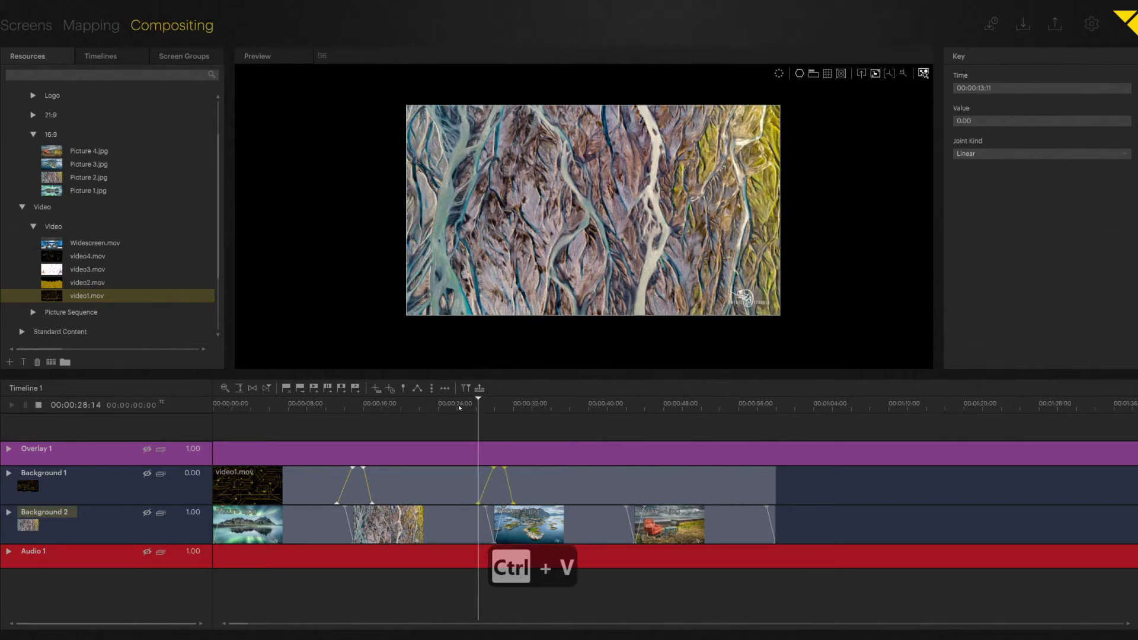
Paste the copied opacity keys on video1.mov at 00:00:43:05, around the transition from Picture 3 to Picture 4
key("alt+Right")
key("alt+Right")
key("alt+Right")
key("alt+Right")
key("alt+Right")
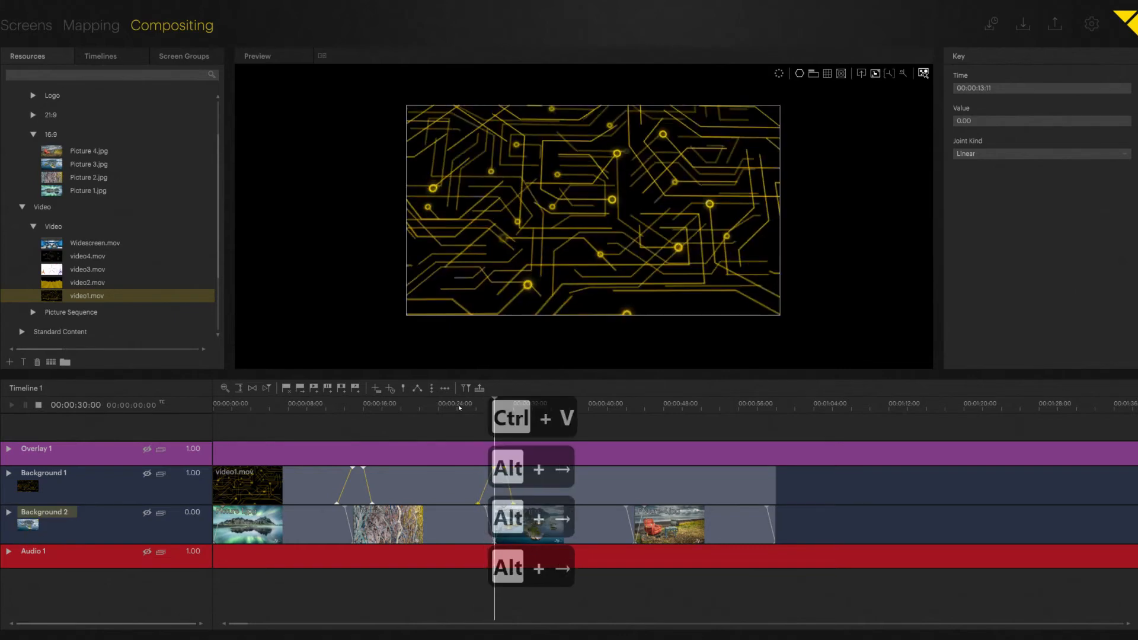
key("alt+Right")
key("alt+Right")
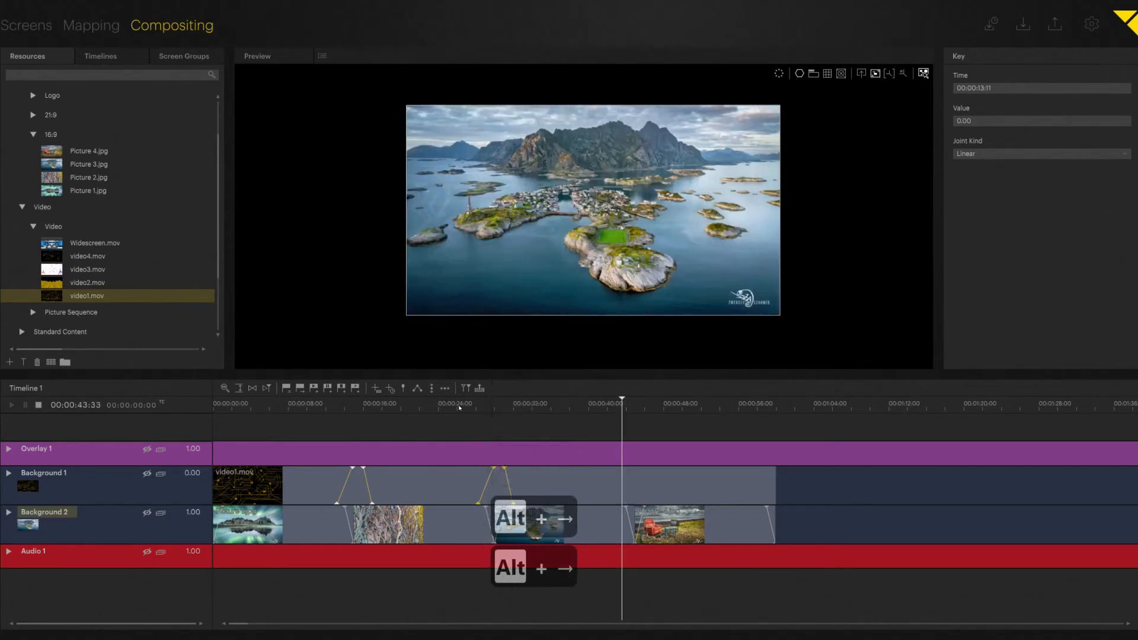
key("ctrl+v")
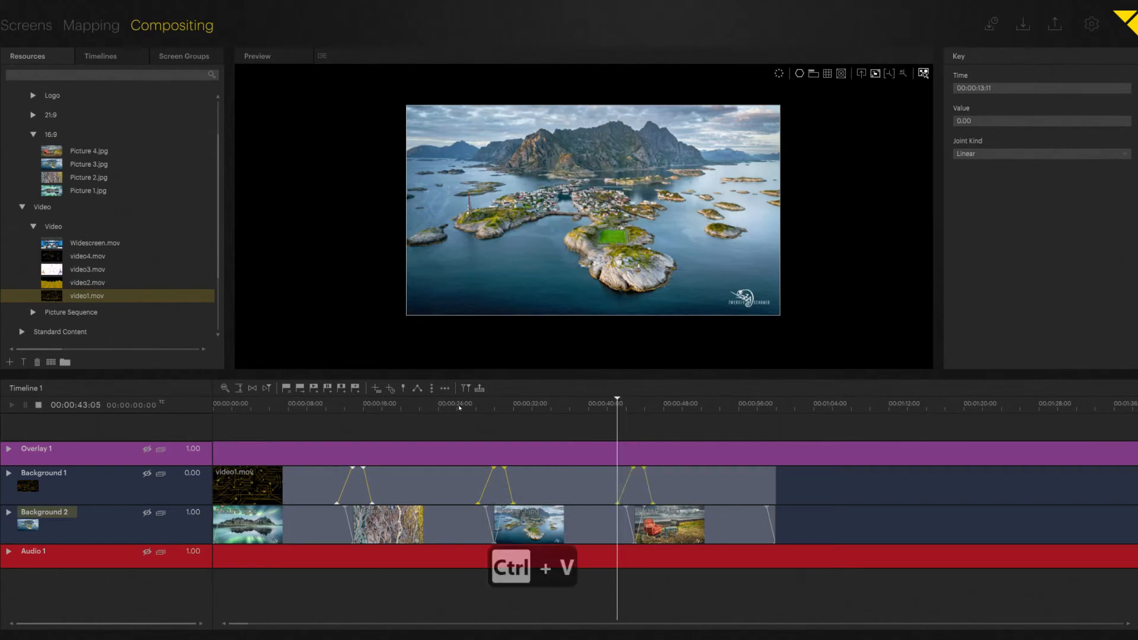
Paste the opacity keys on video1.mov at 00:00:56:36 and adjust them to end with value 0.00 at 00:01:00:00
left_click_drag(684, 404, 745, 411)
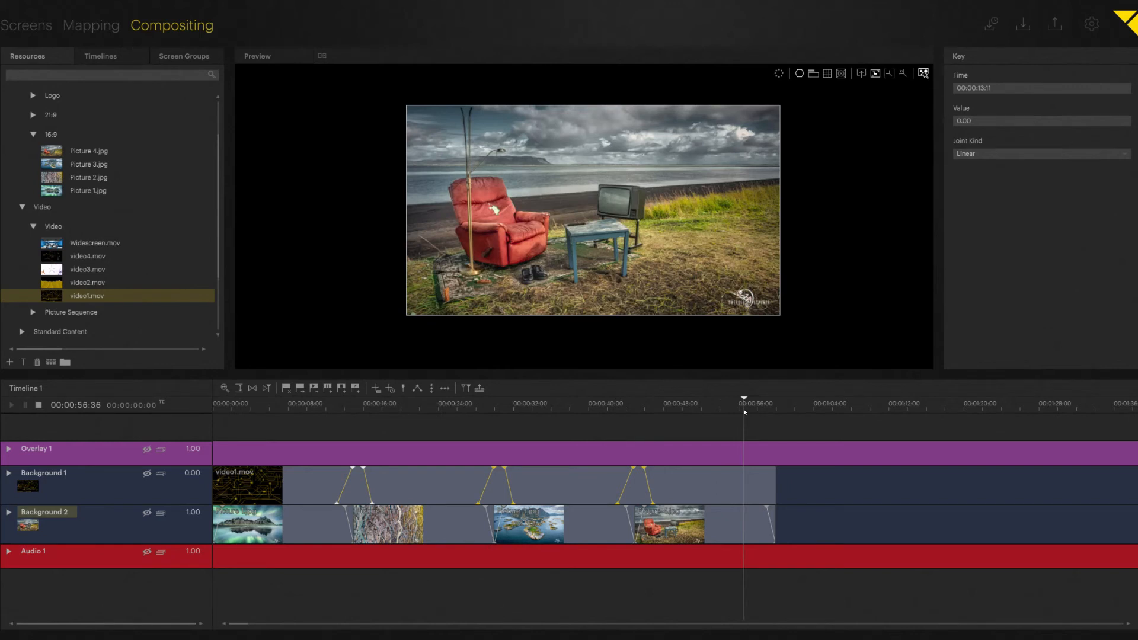
key("ctrl+v")
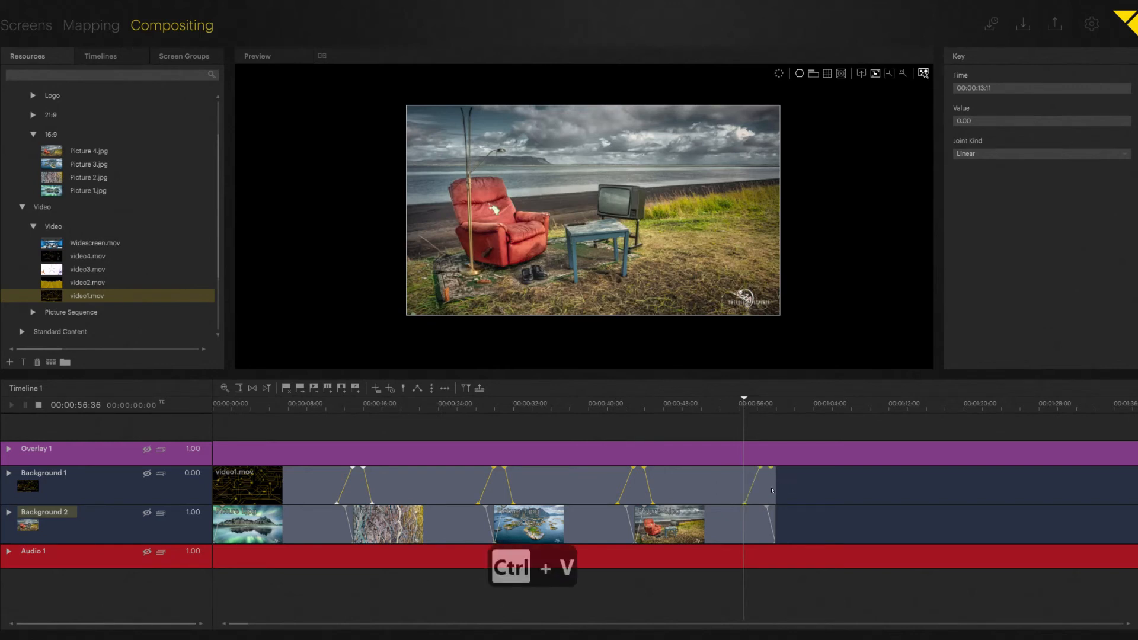
left_click_drag(761, 468, 794, 537)
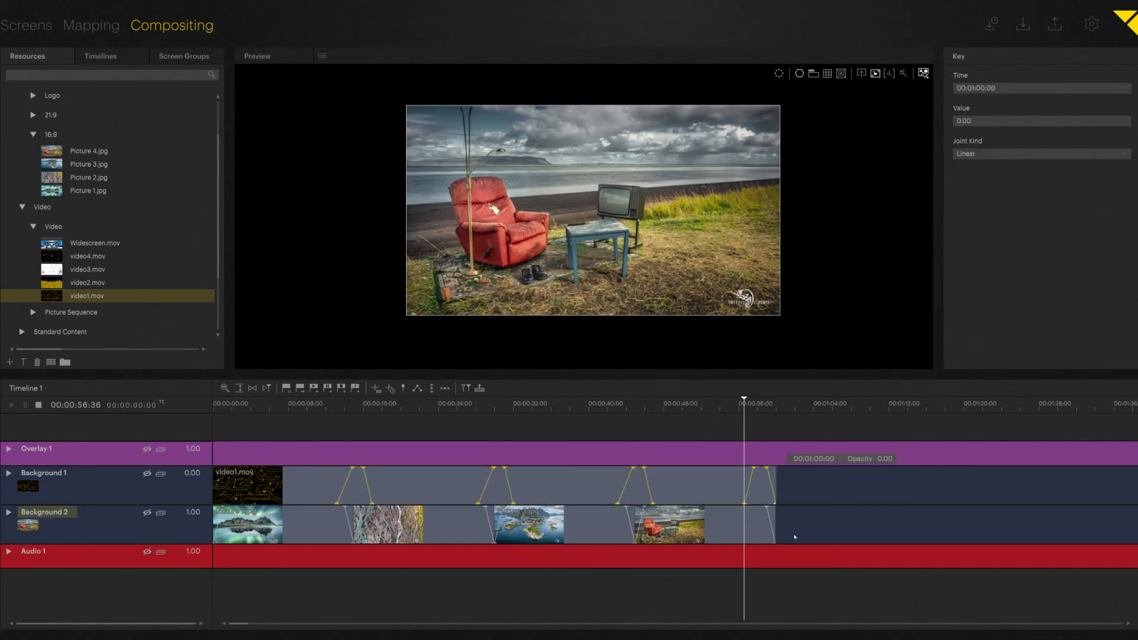
left_click(794, 427)
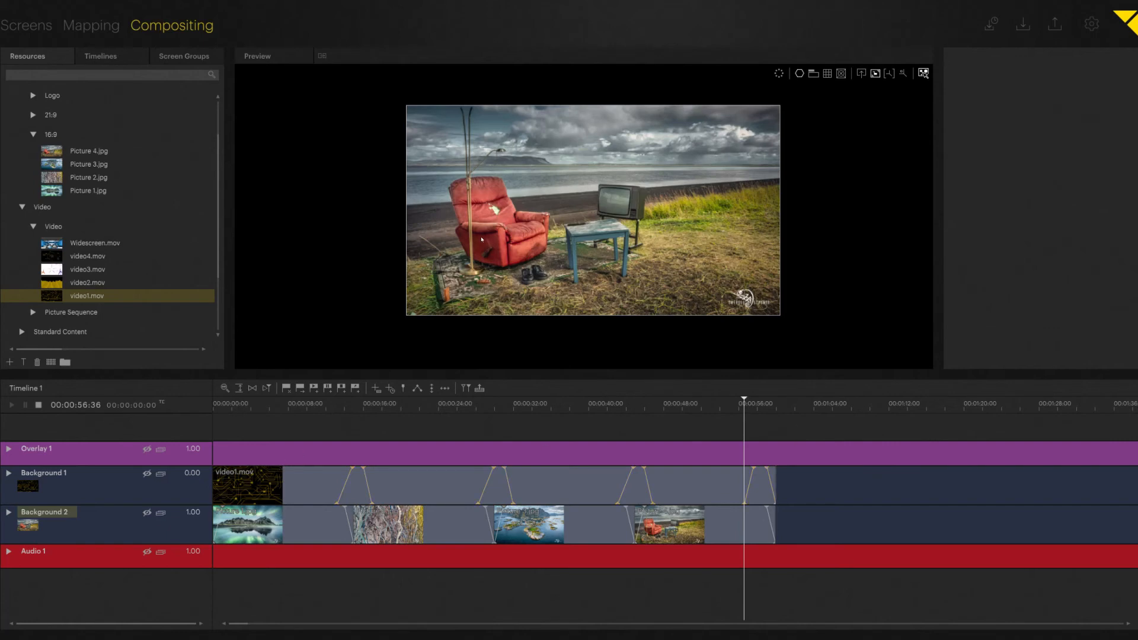
Collapse the 16:9, Pictures and both Video folders in the media resources
left_click(32, 134)
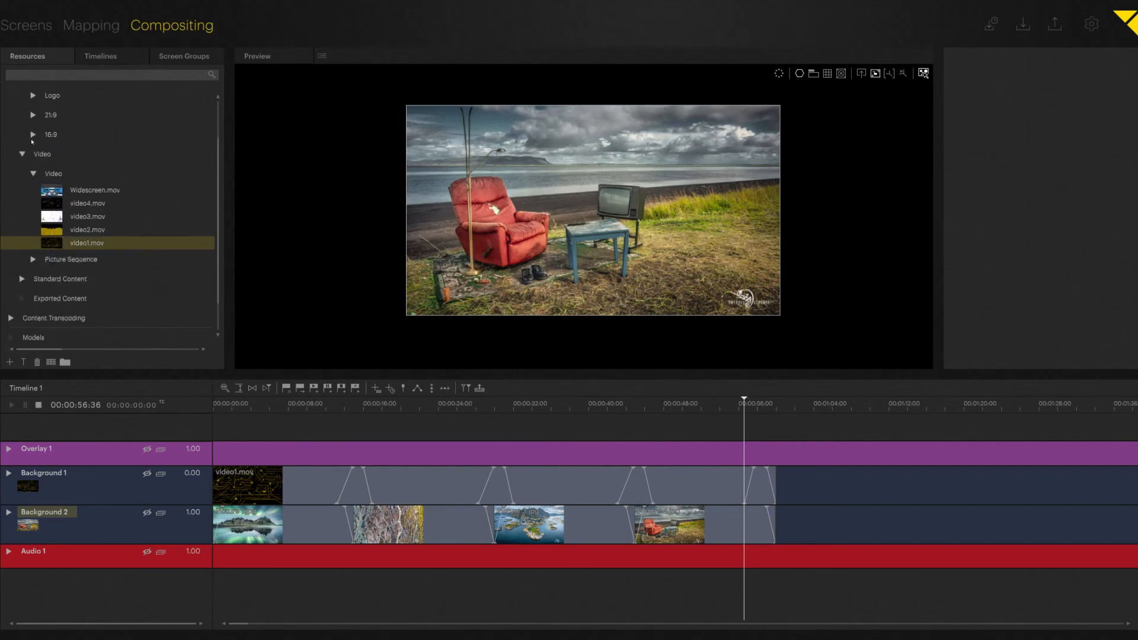
left_click(32, 174)
scroll(90, 166, "up", 2)
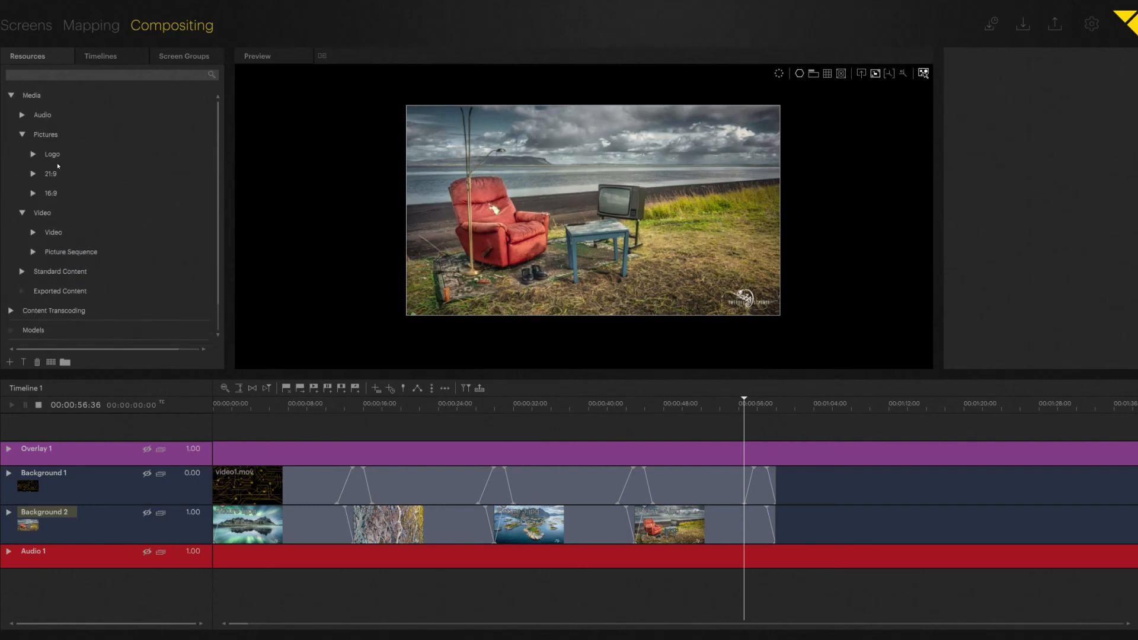
left_click(23, 135)
left_click(23, 155)
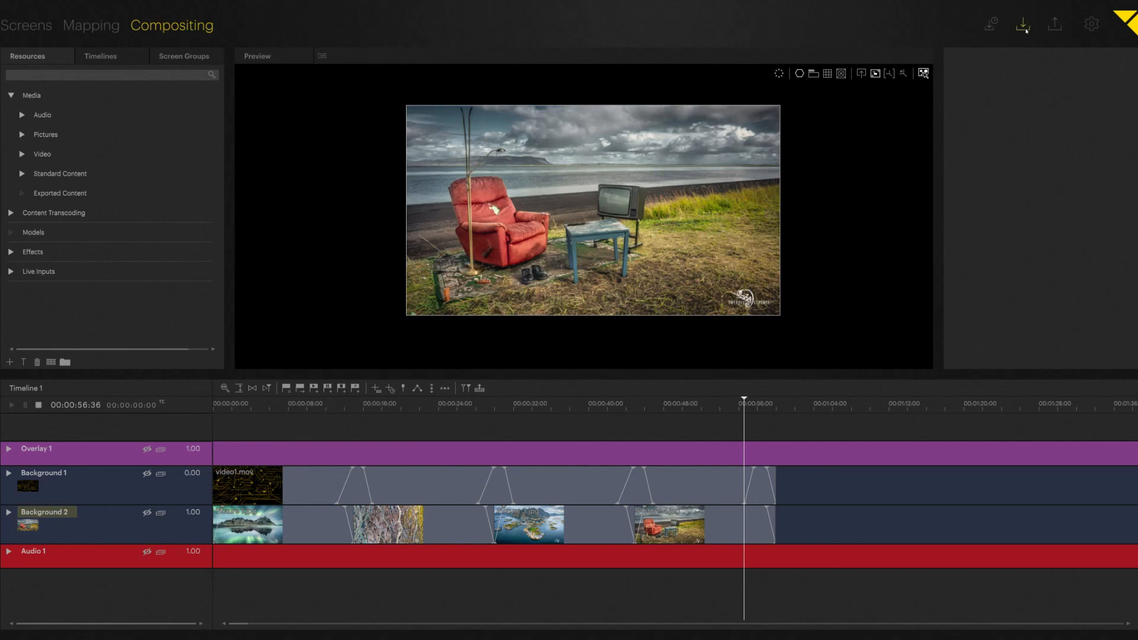
key("alt+Tab")
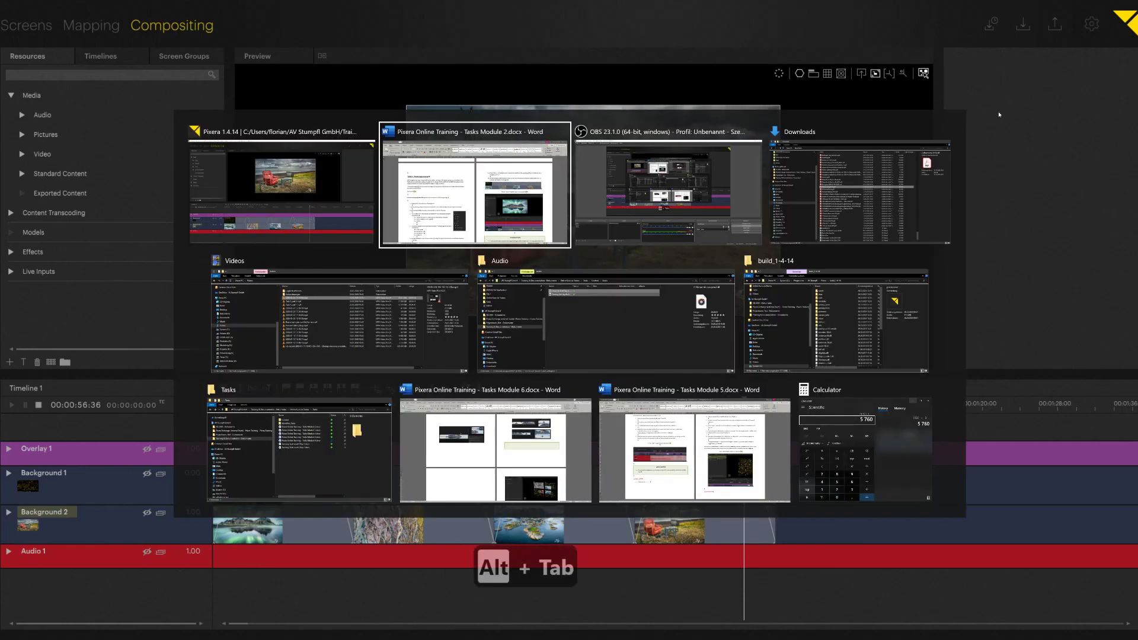
key("alt+Tab")
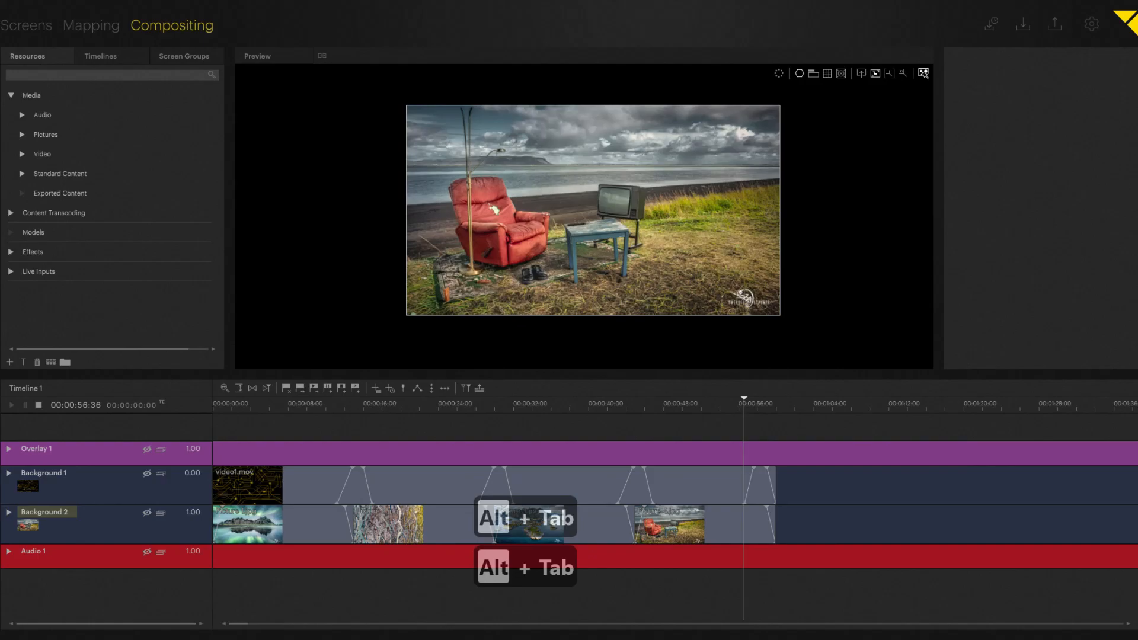